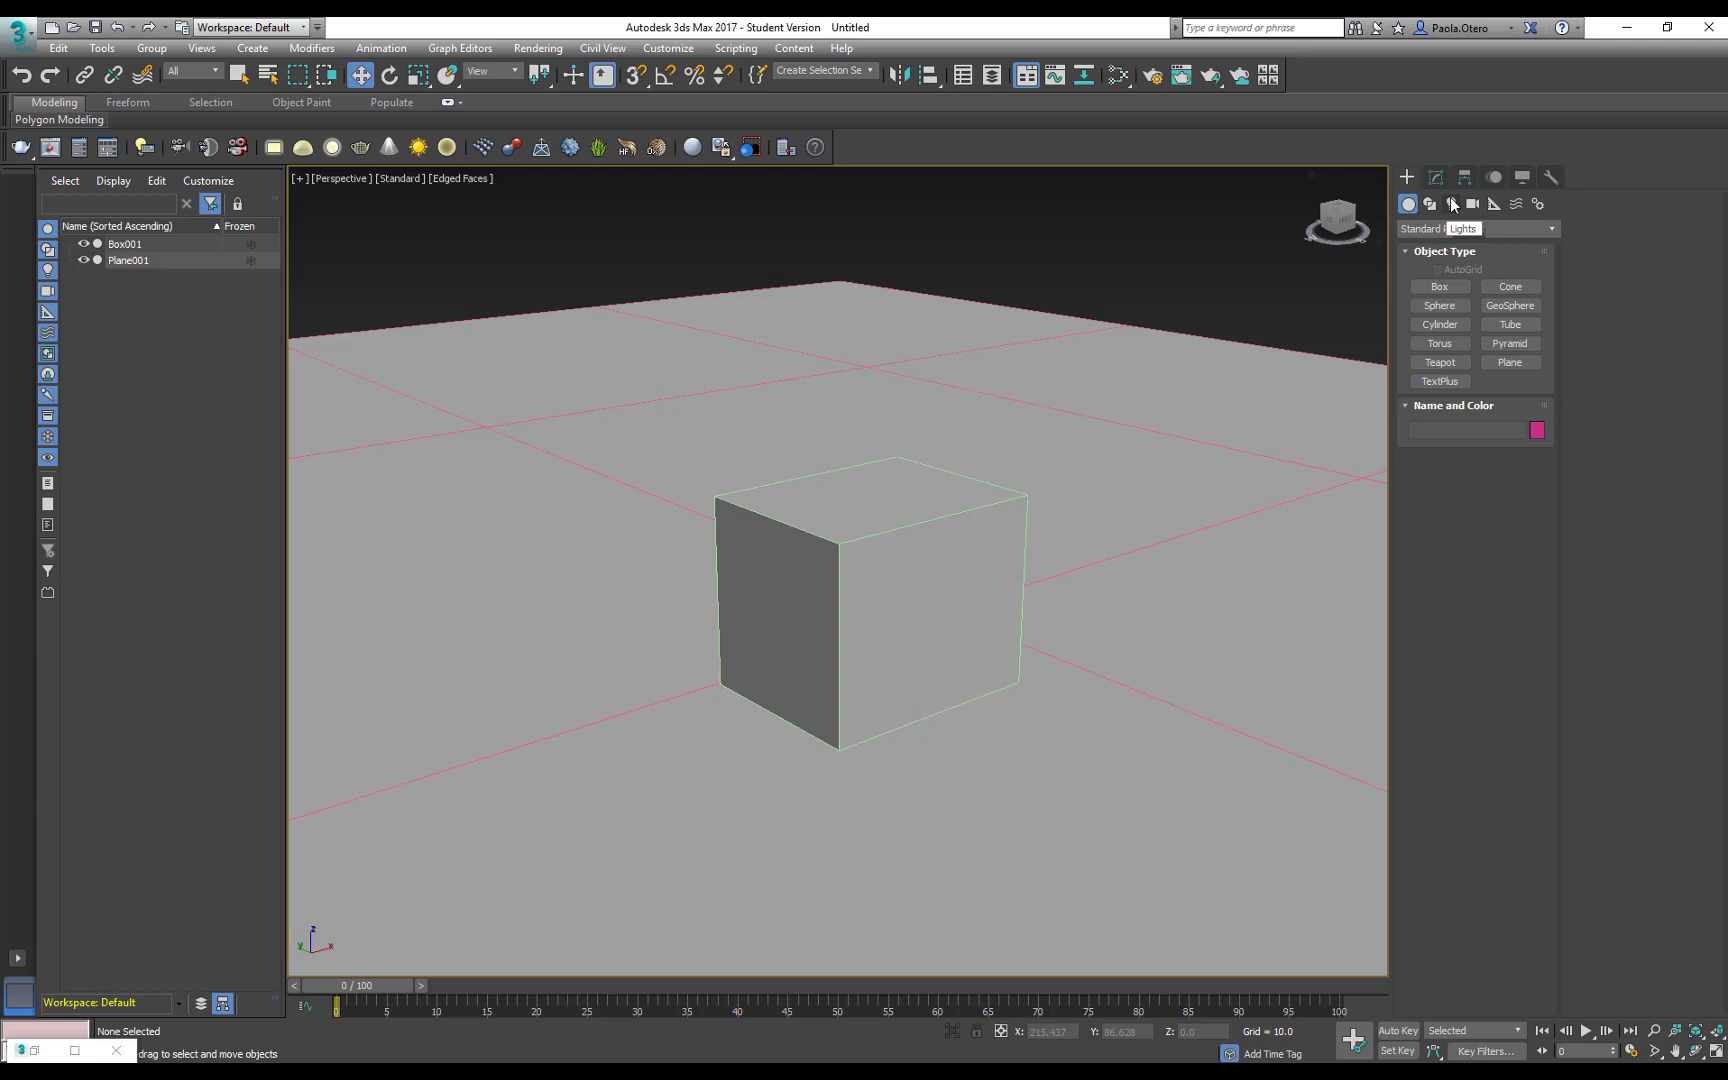
- Create a V-Ray plane light over the ground around the box, with half-length about 61.7 and half-width about 64
{"action": "left_click", "coordinate": [1452, 204]}
{"action": "left_click", "coordinate": [1436, 229]}
{"action": "left_click", "coordinate": [1432, 249]}
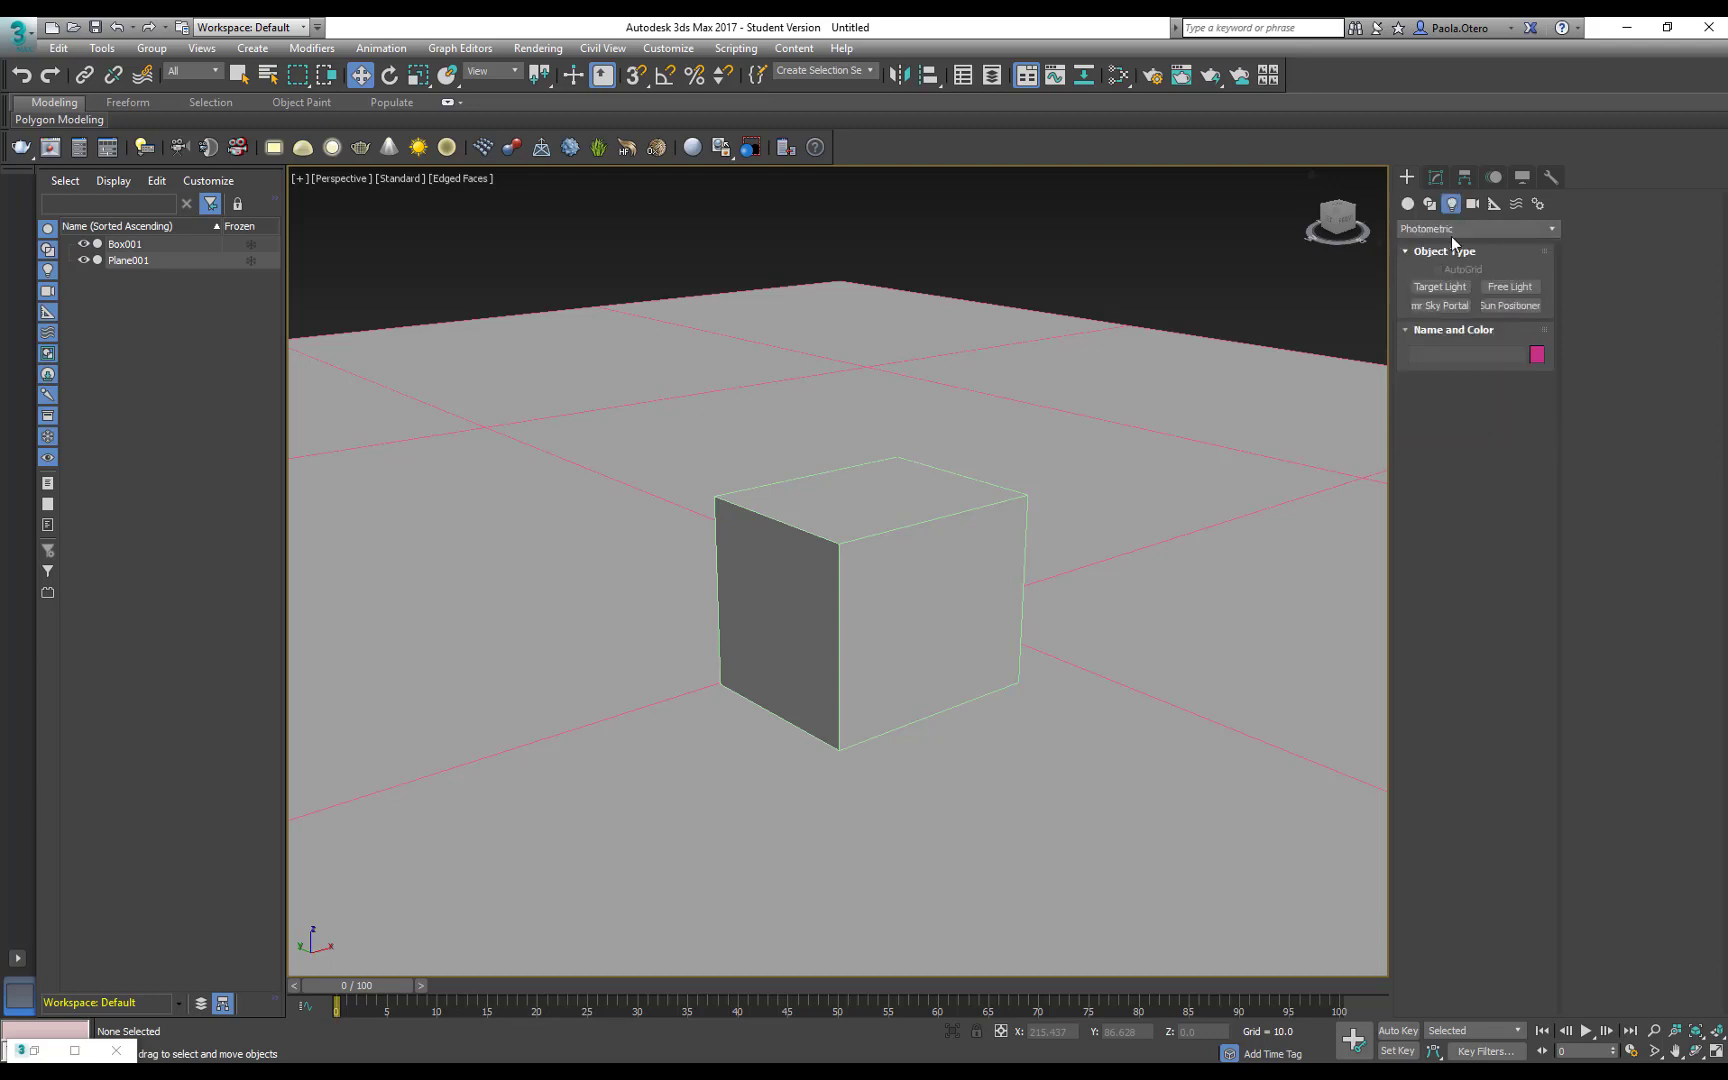
{"action": "left_click", "coordinate": [1461, 232]}
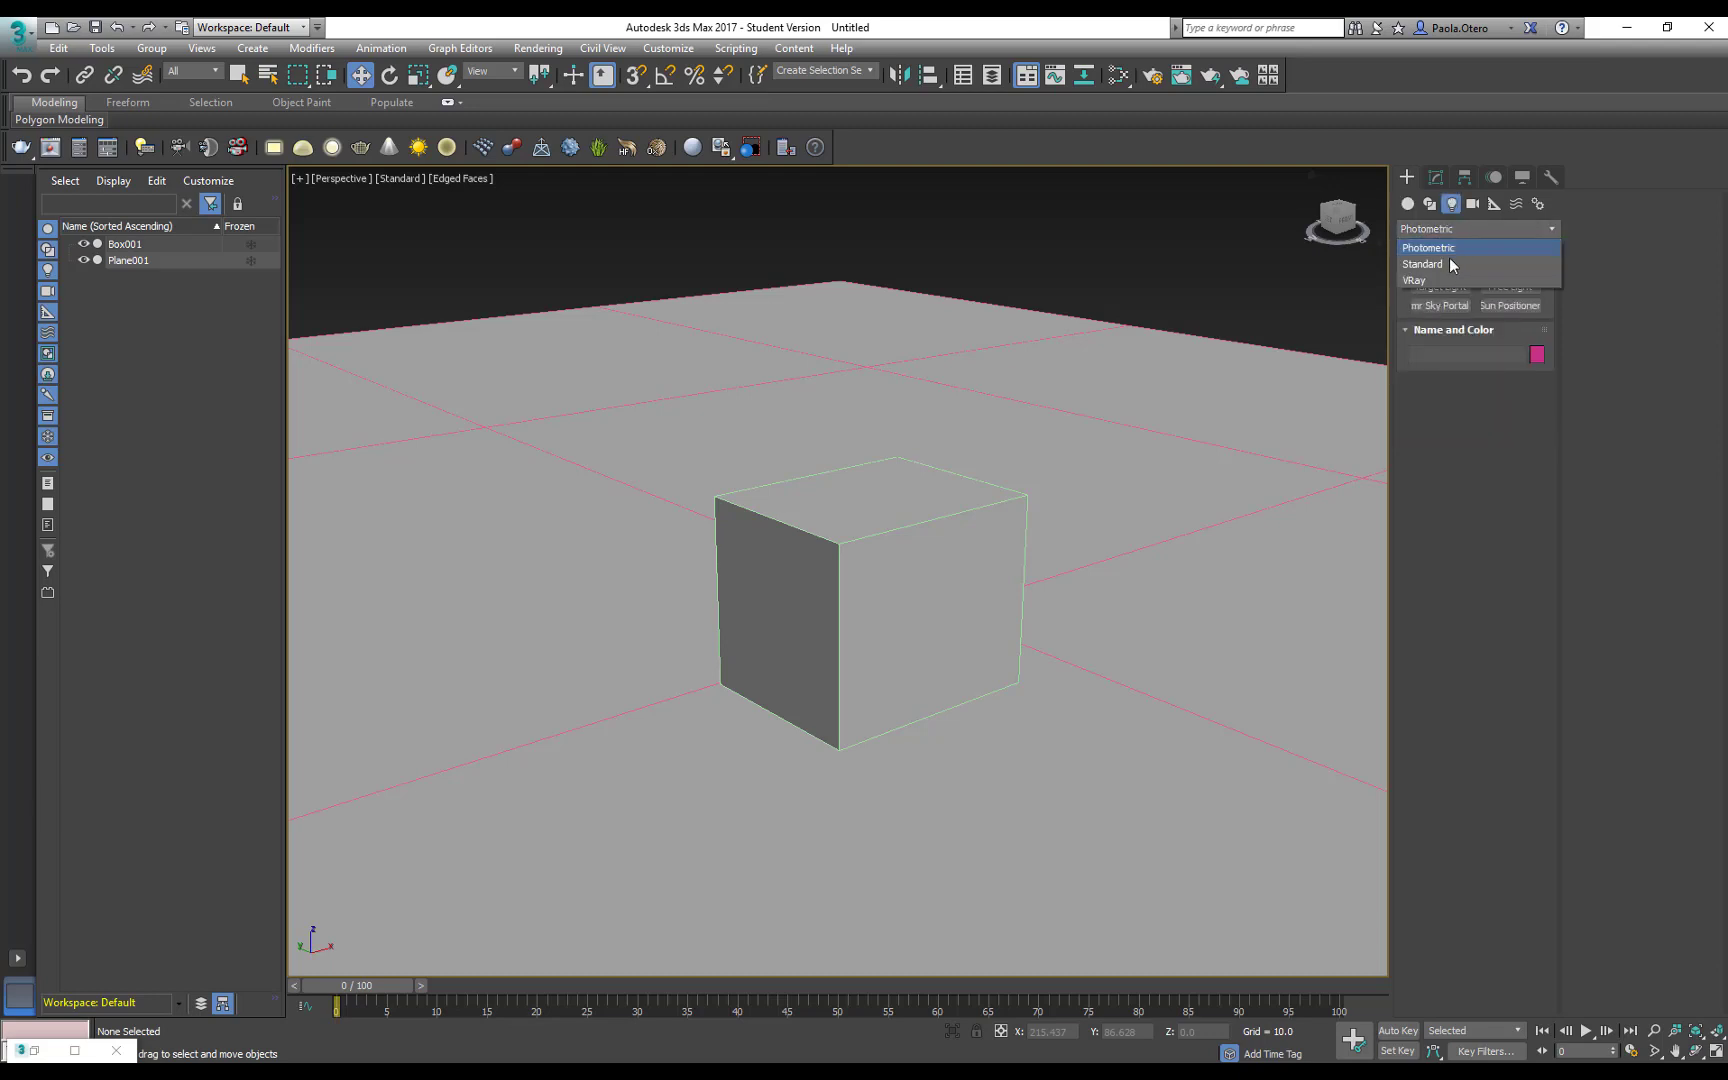
{"action": "left_click", "coordinate": [1444, 281]}
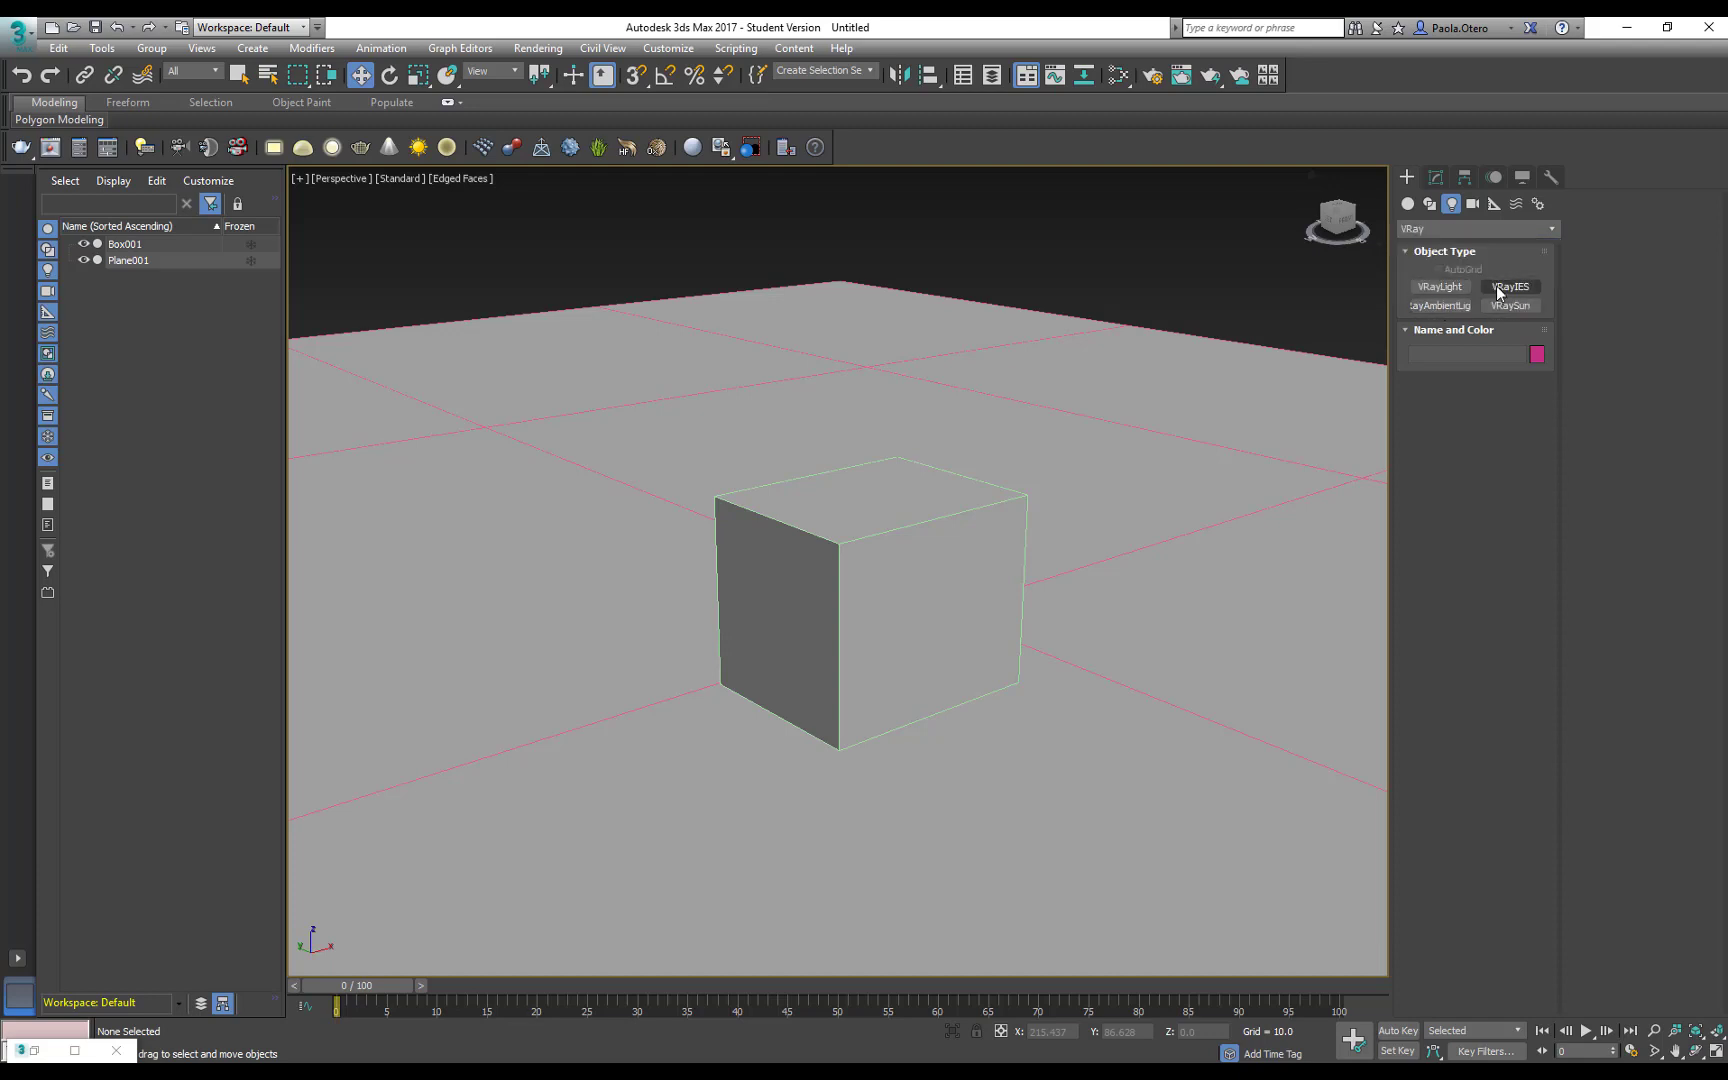
{"action": "left_click", "coordinate": [1440, 287]}
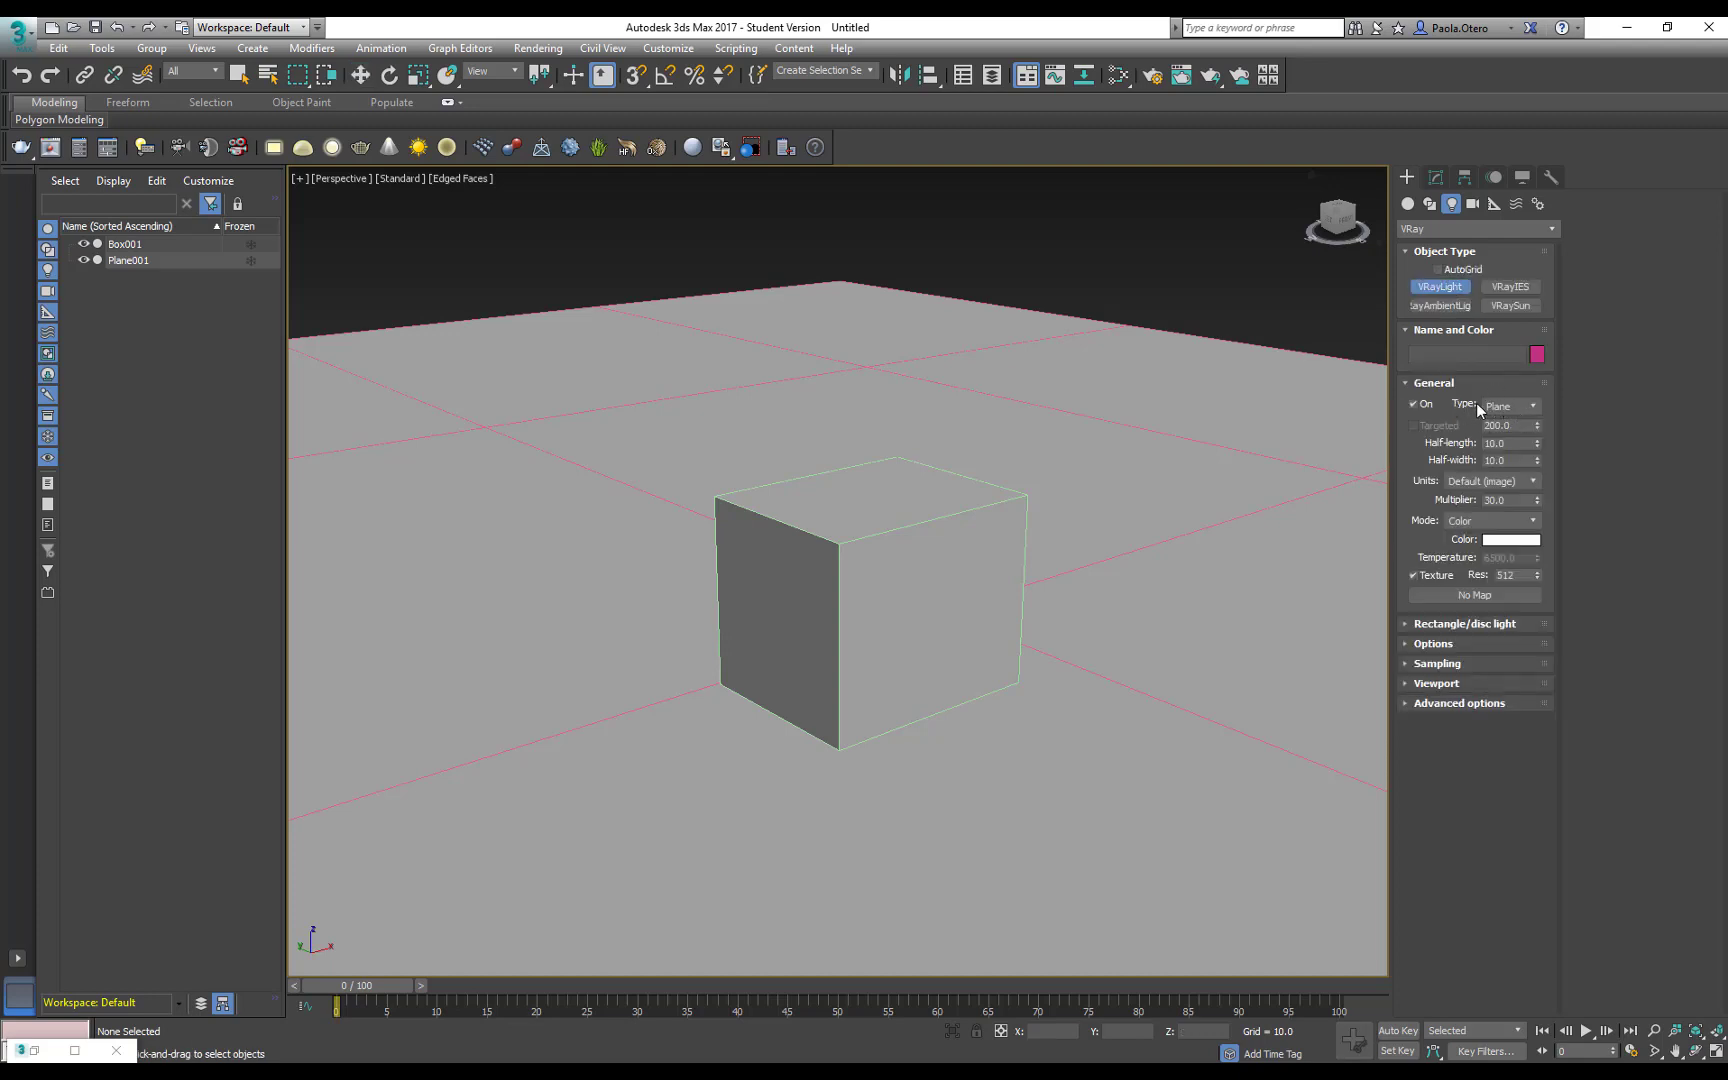
{"action": "scroll", "coordinate": [538, 495], "scroll_direction": "down", "scroll_amount": 4}
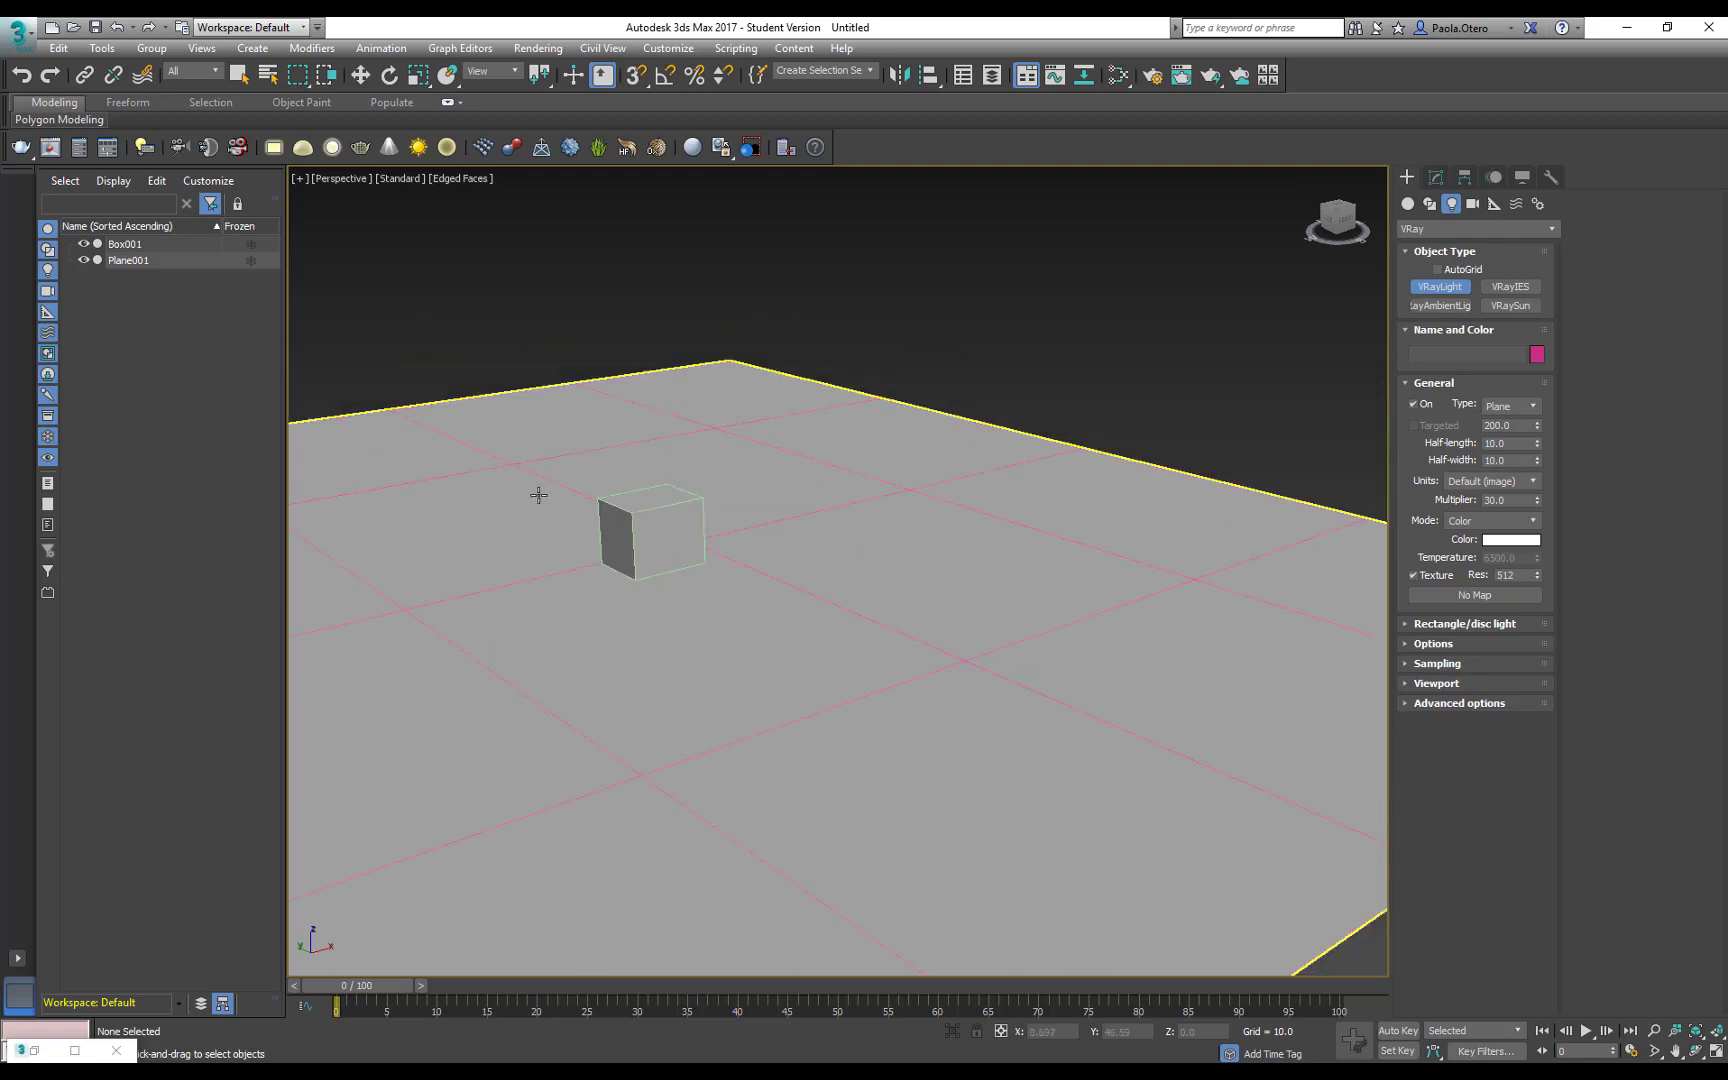
{"action": "left_click_drag", "start_coordinate": [313, 500], "coordinate": [1213, 531]}
{"action": "scroll", "coordinate": [598, 523], "scroll_direction": "up", "scroll_amount": 4}
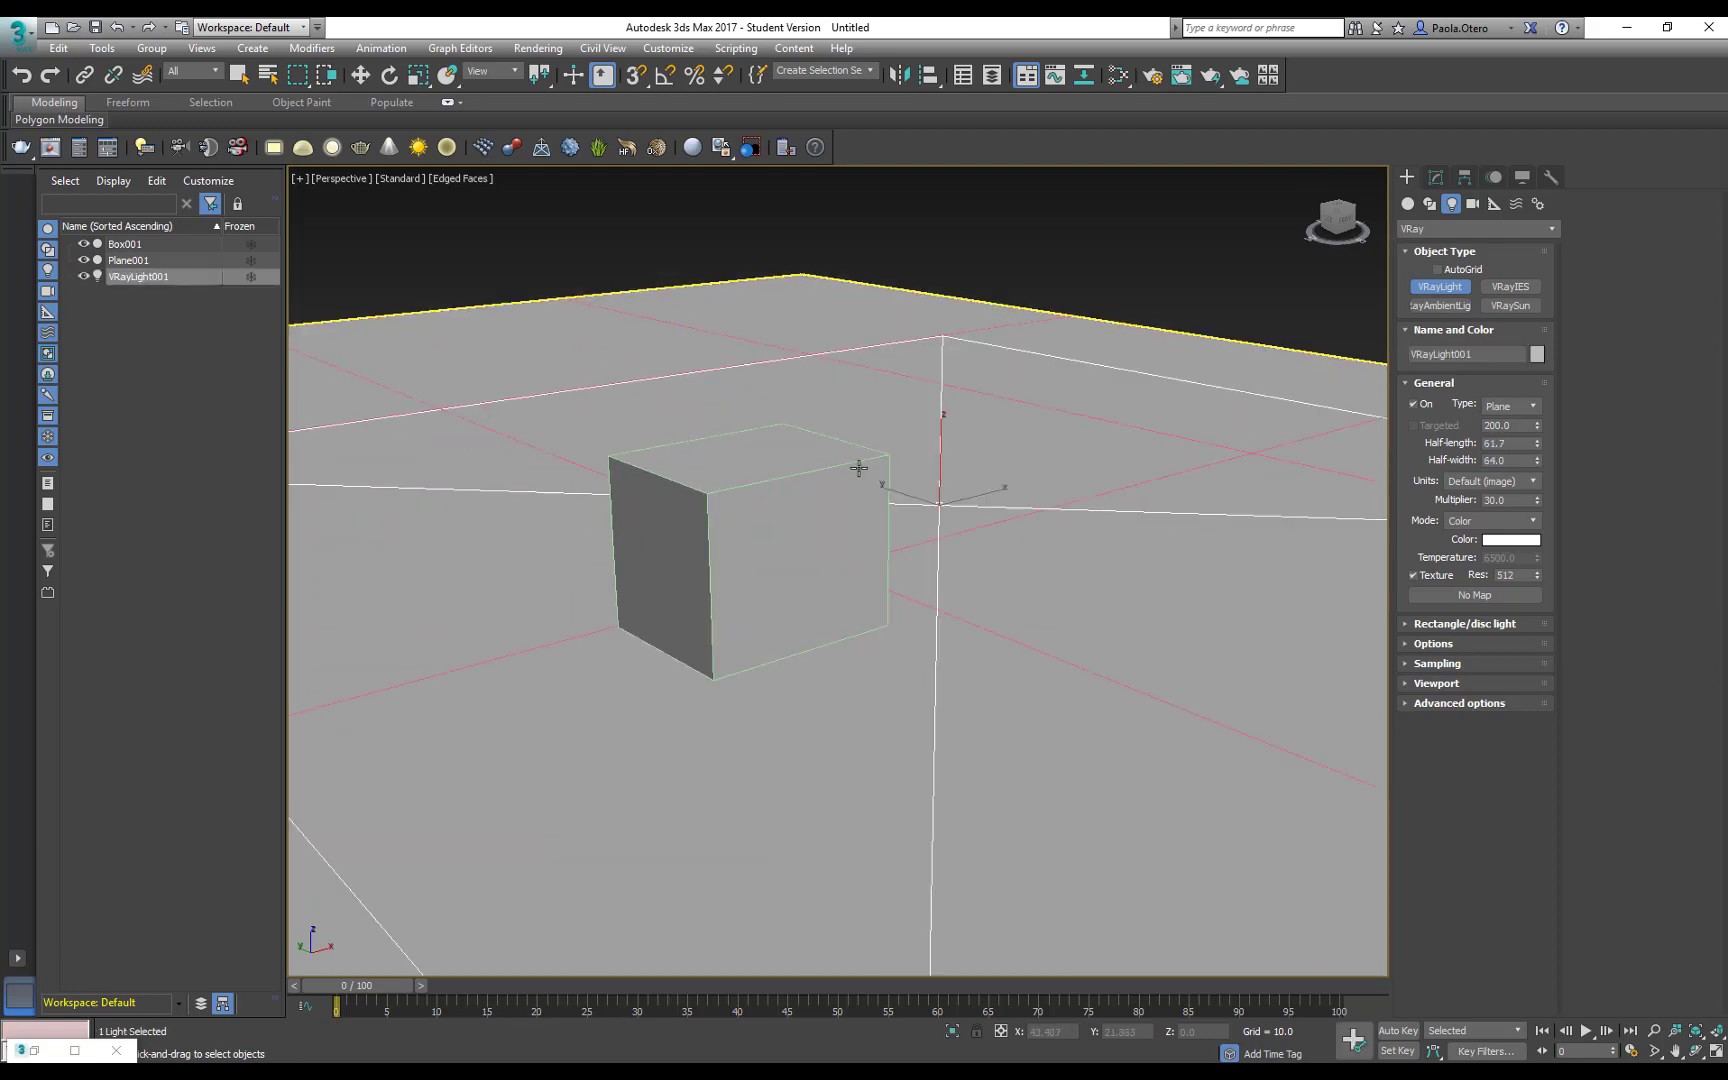
- Raise the plane light vertically above the box to a height of about 51 units
{"action": "middle_click_drag", "start_coordinate": [1144, 543], "coordinate": [1085, 498]}
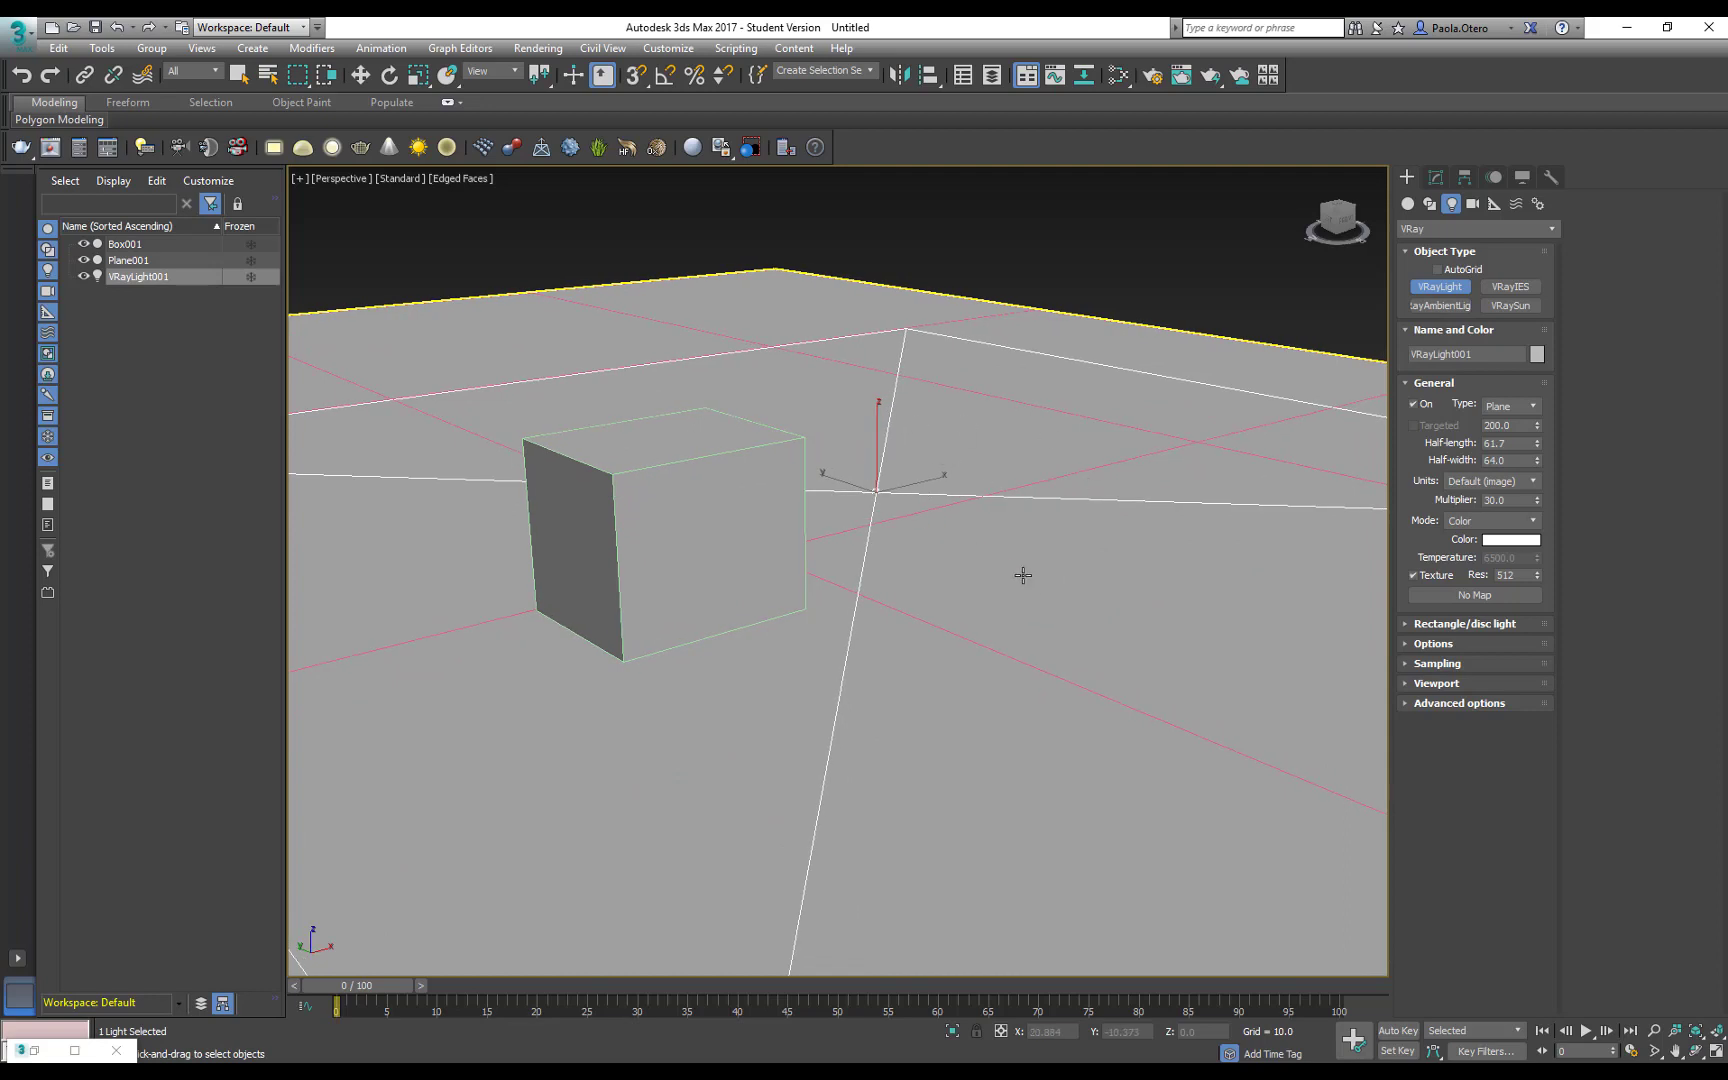
{"action": "key", "text": "w"}
{"action": "scroll", "coordinate": [884, 452], "scroll_direction": "down", "scroll_amount": 4}
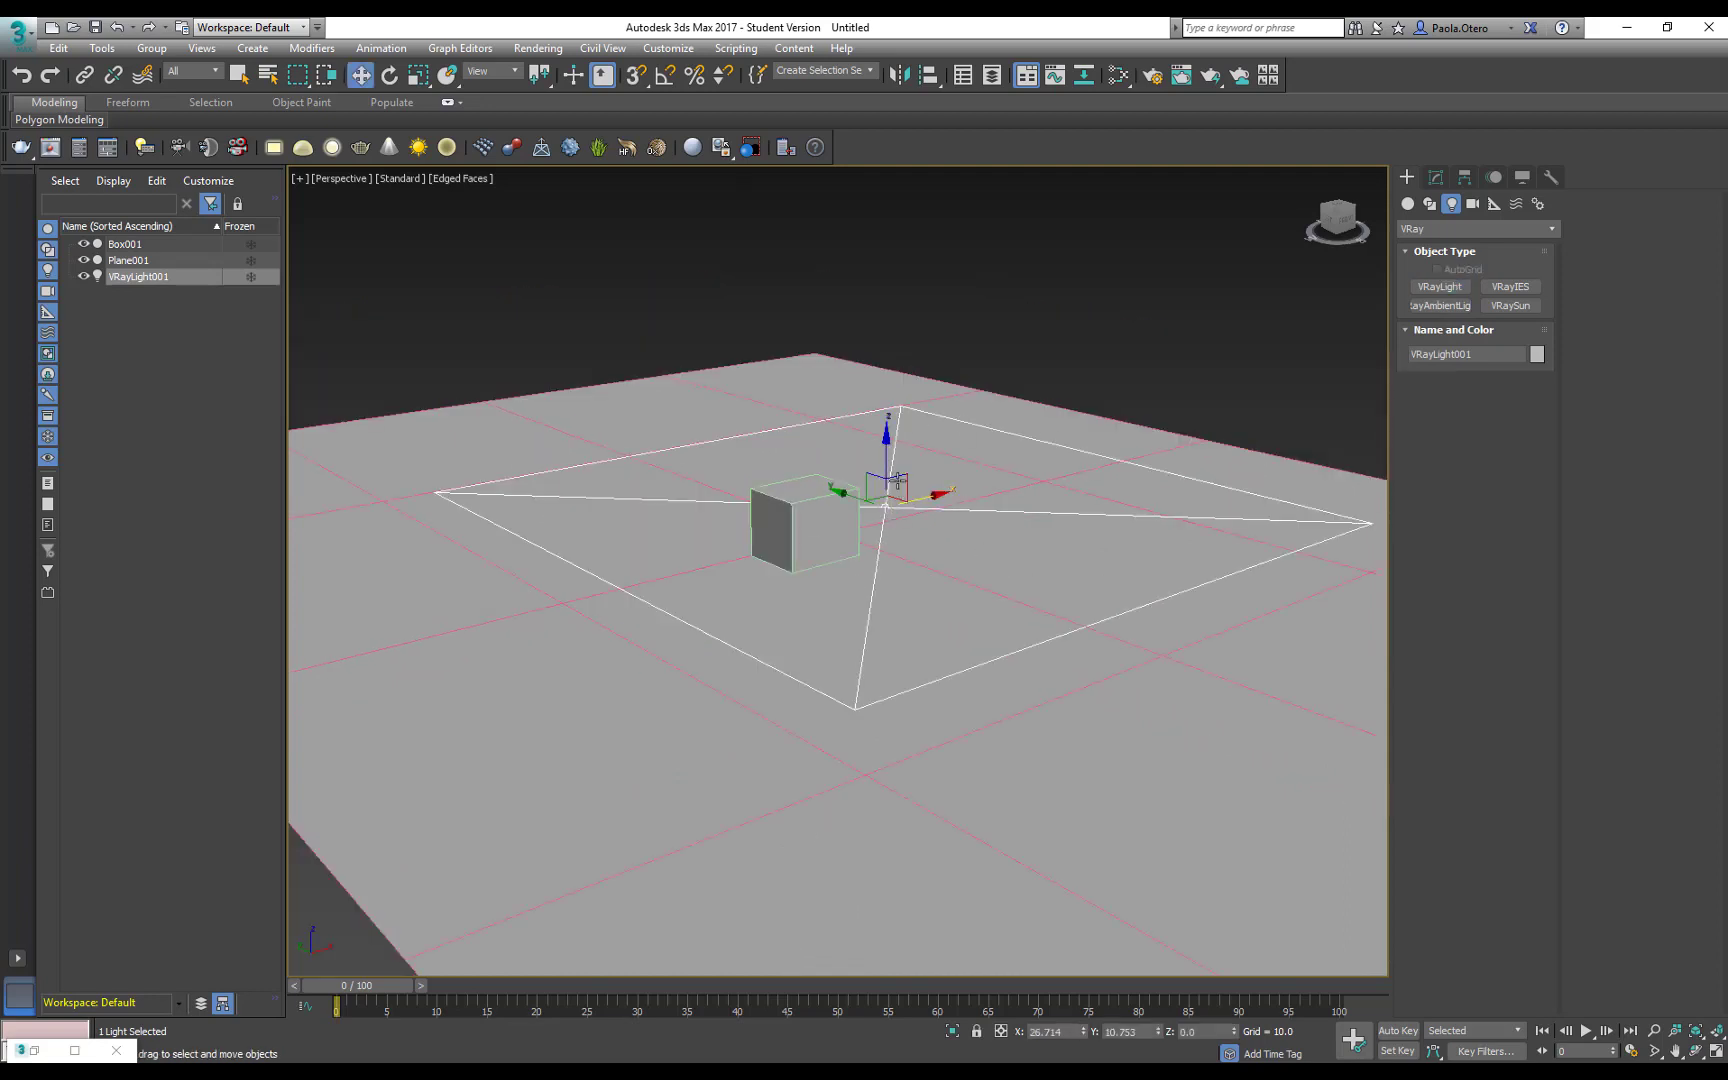
{"action": "left_click_drag", "start_coordinate": [887, 452], "coordinate": [880, 168]}
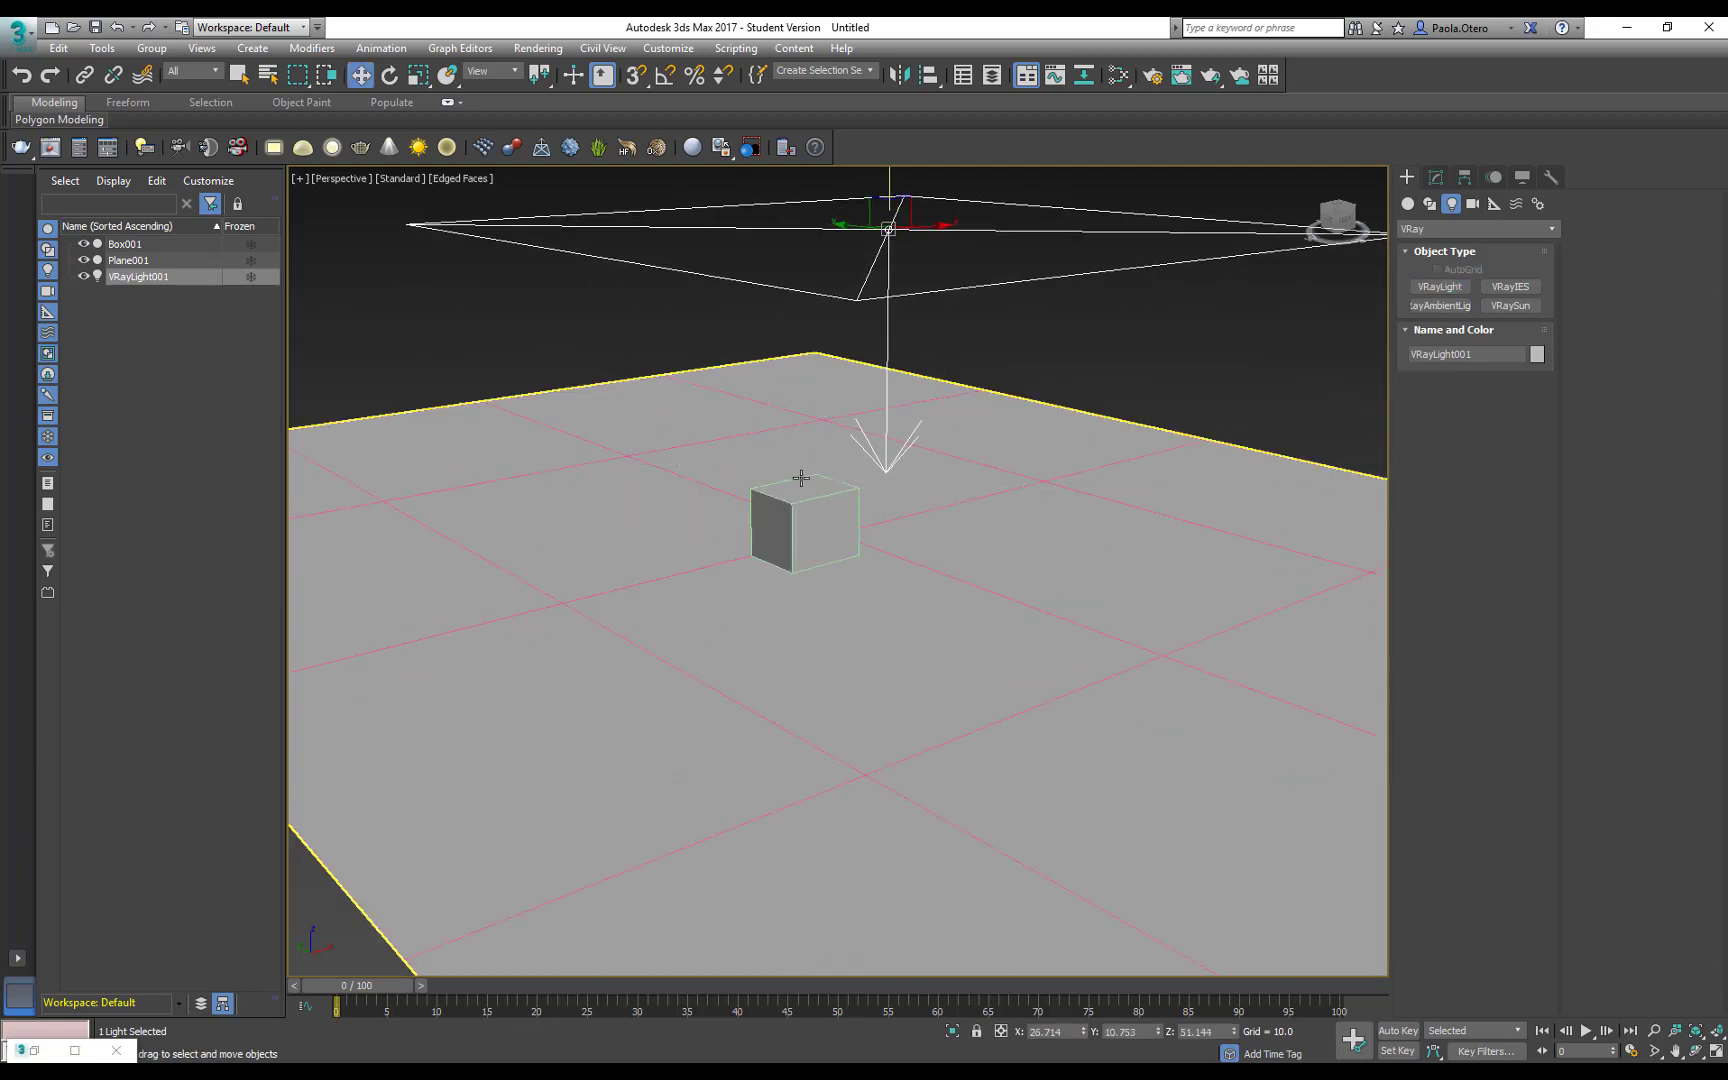
- Run a test render of the perspective view in the V-Ray frame buffer and cancel it
{"action": "scroll", "coordinate": [887, 487], "scroll_direction": "up", "scroll_amount": 3}
{"action": "middle_click_drag", "start_coordinate": [902, 470], "coordinate": [856, 528]}
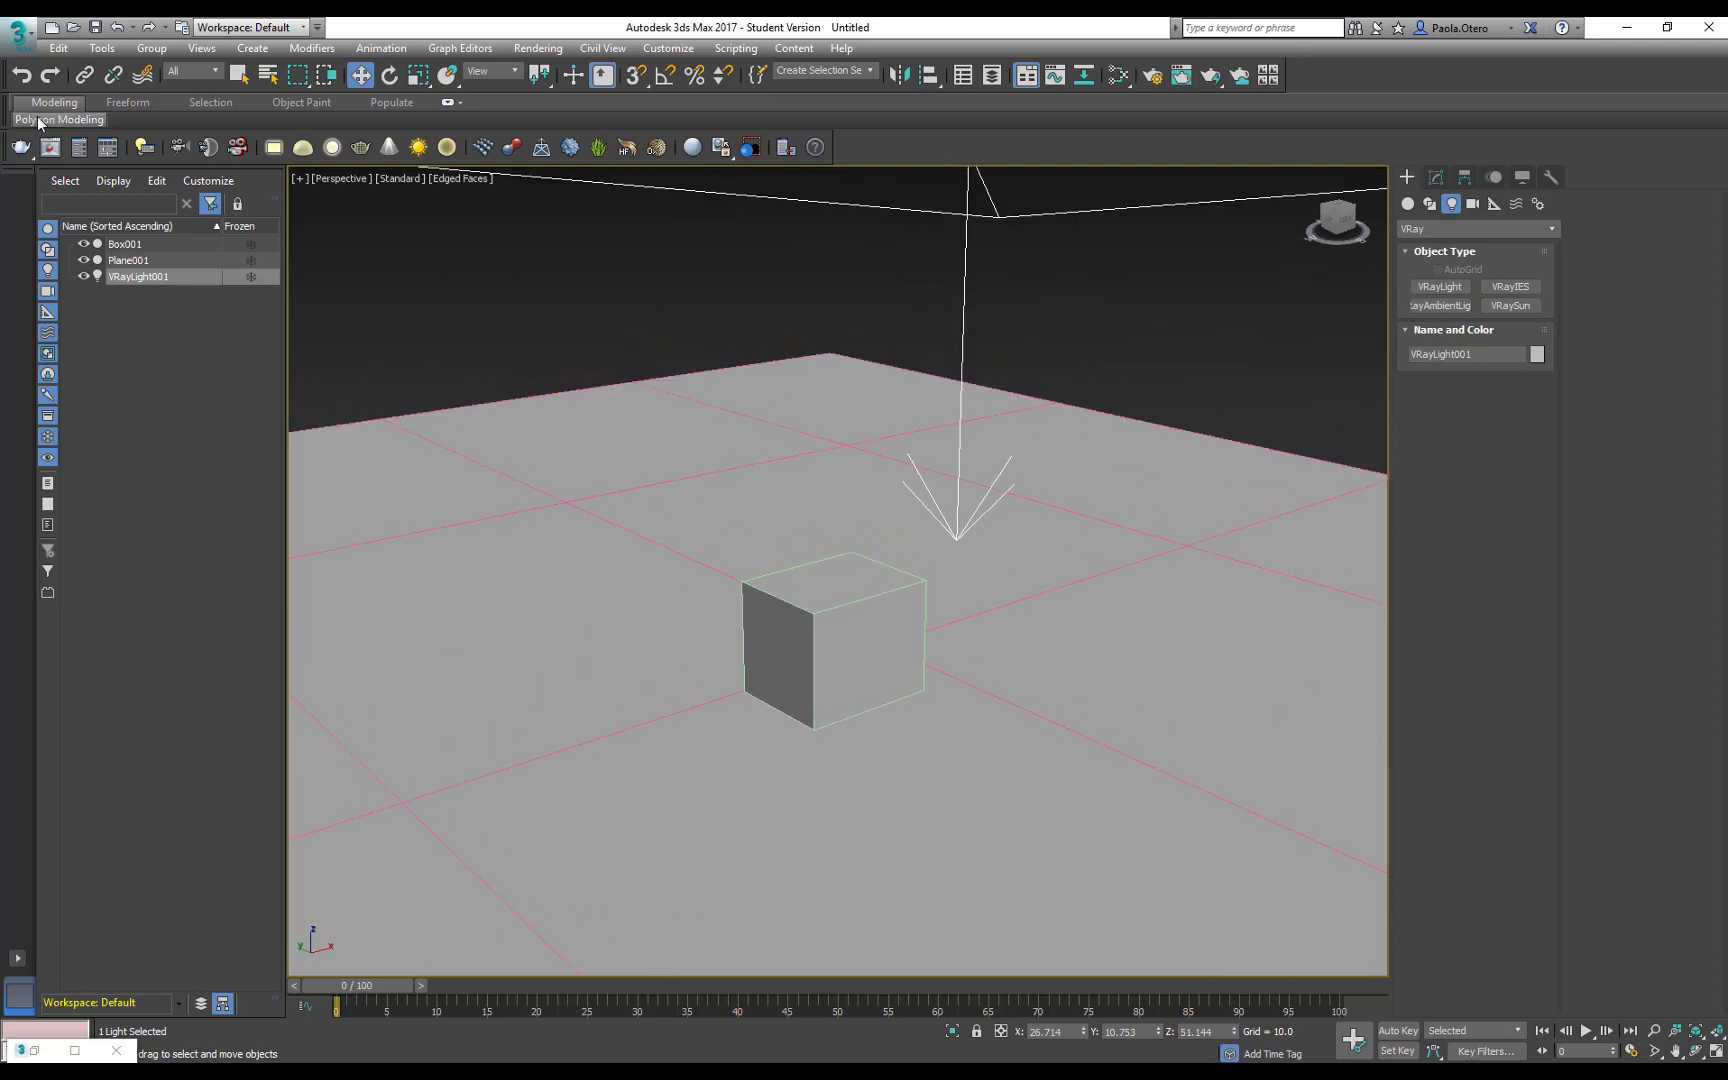
{"action": "mouse_move", "coordinate": [40, 119]}
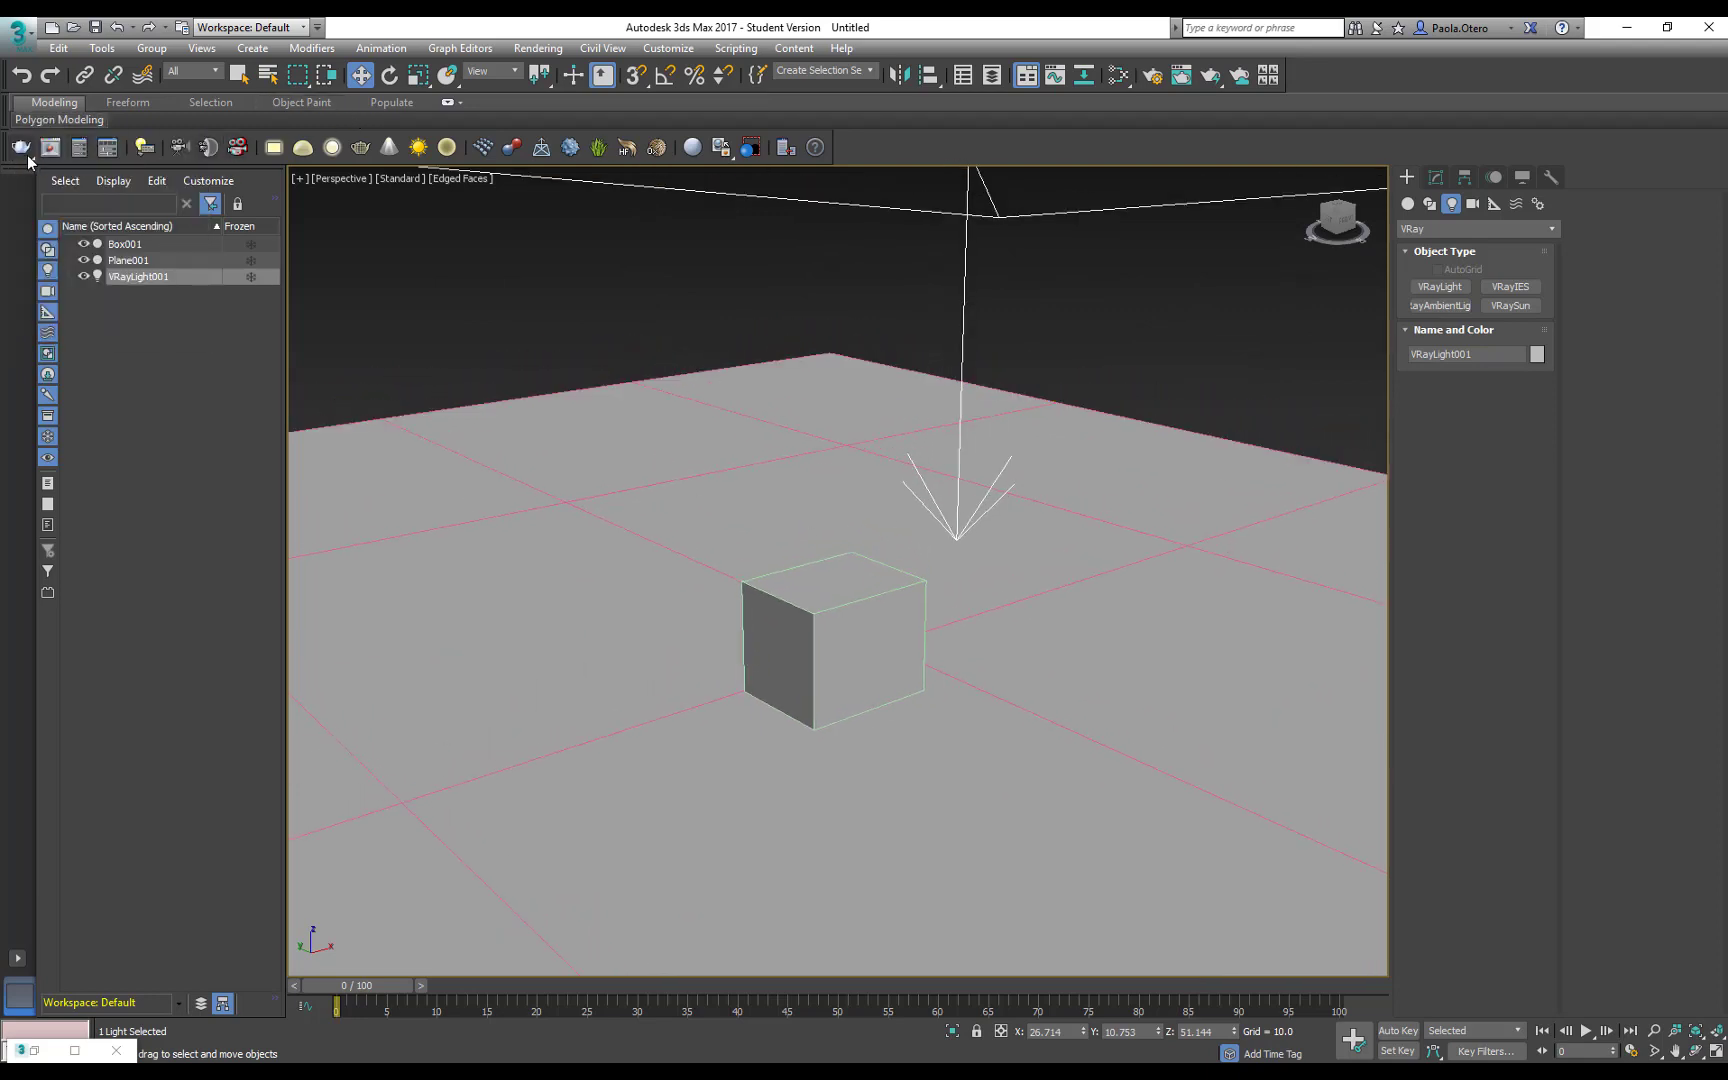
{"action": "left_click", "coordinate": [57, 150]}
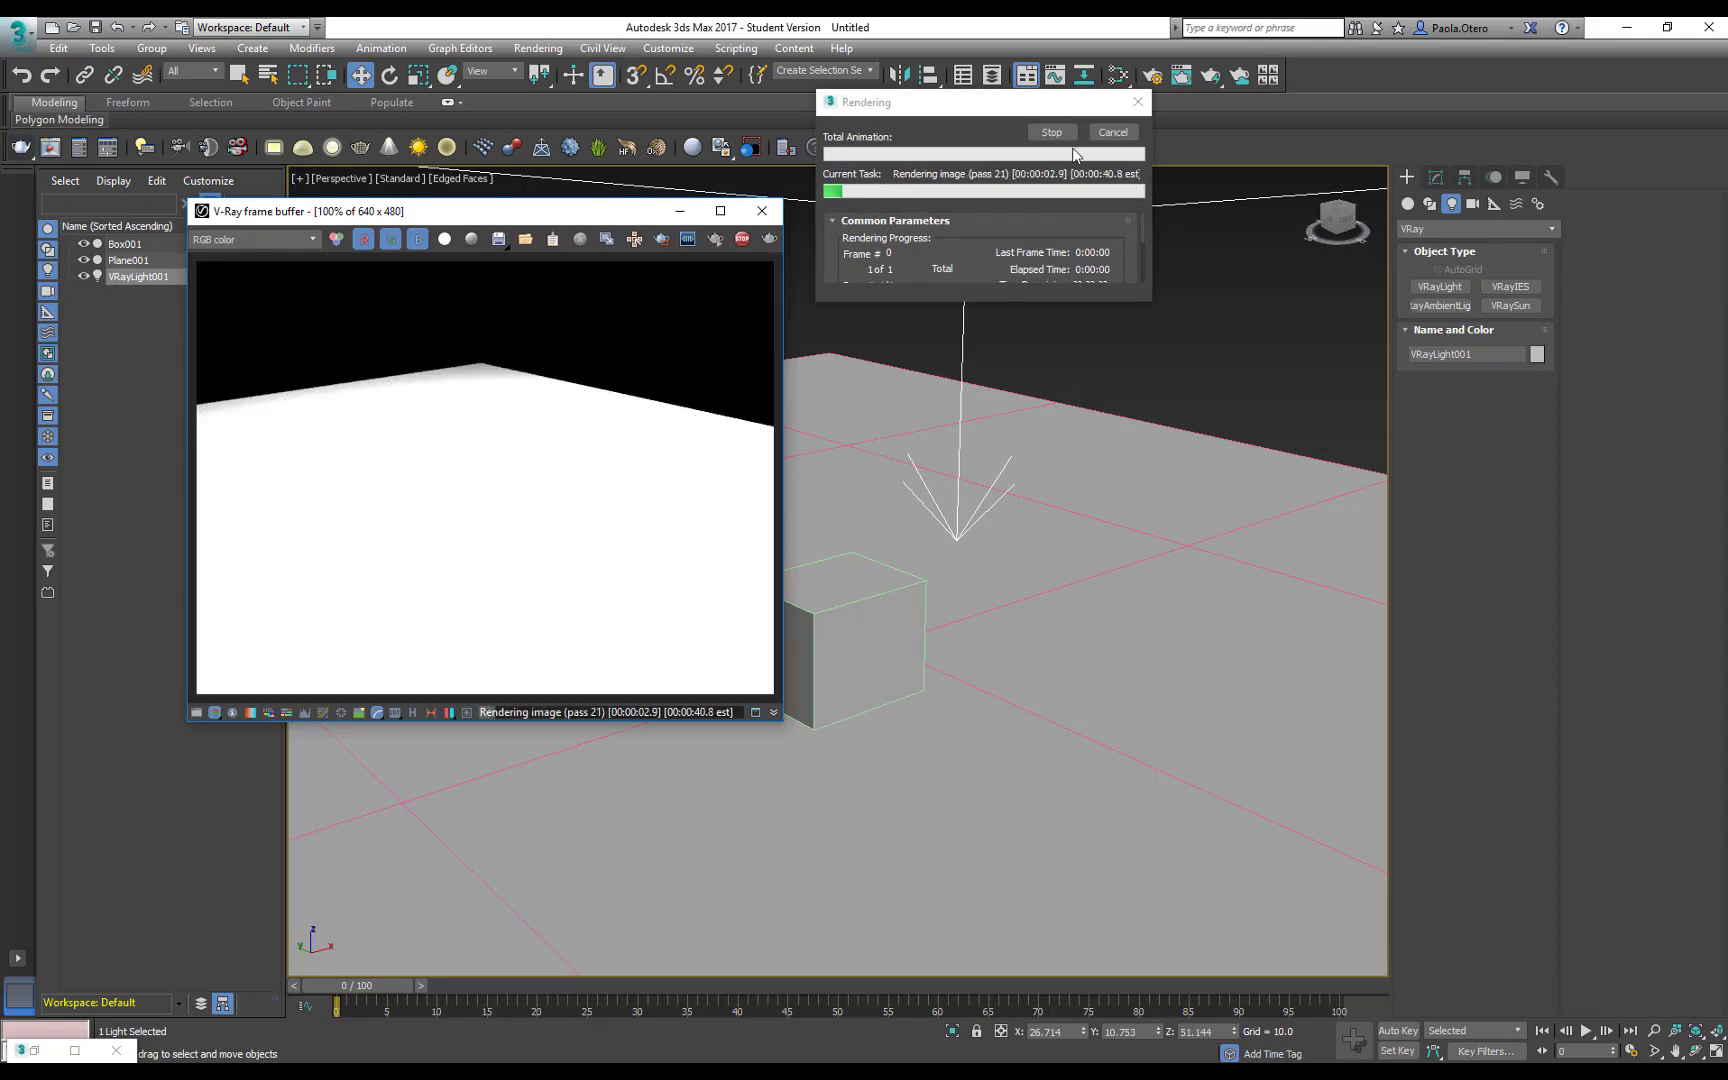
{"action": "left_click", "coordinate": [1112, 134]}
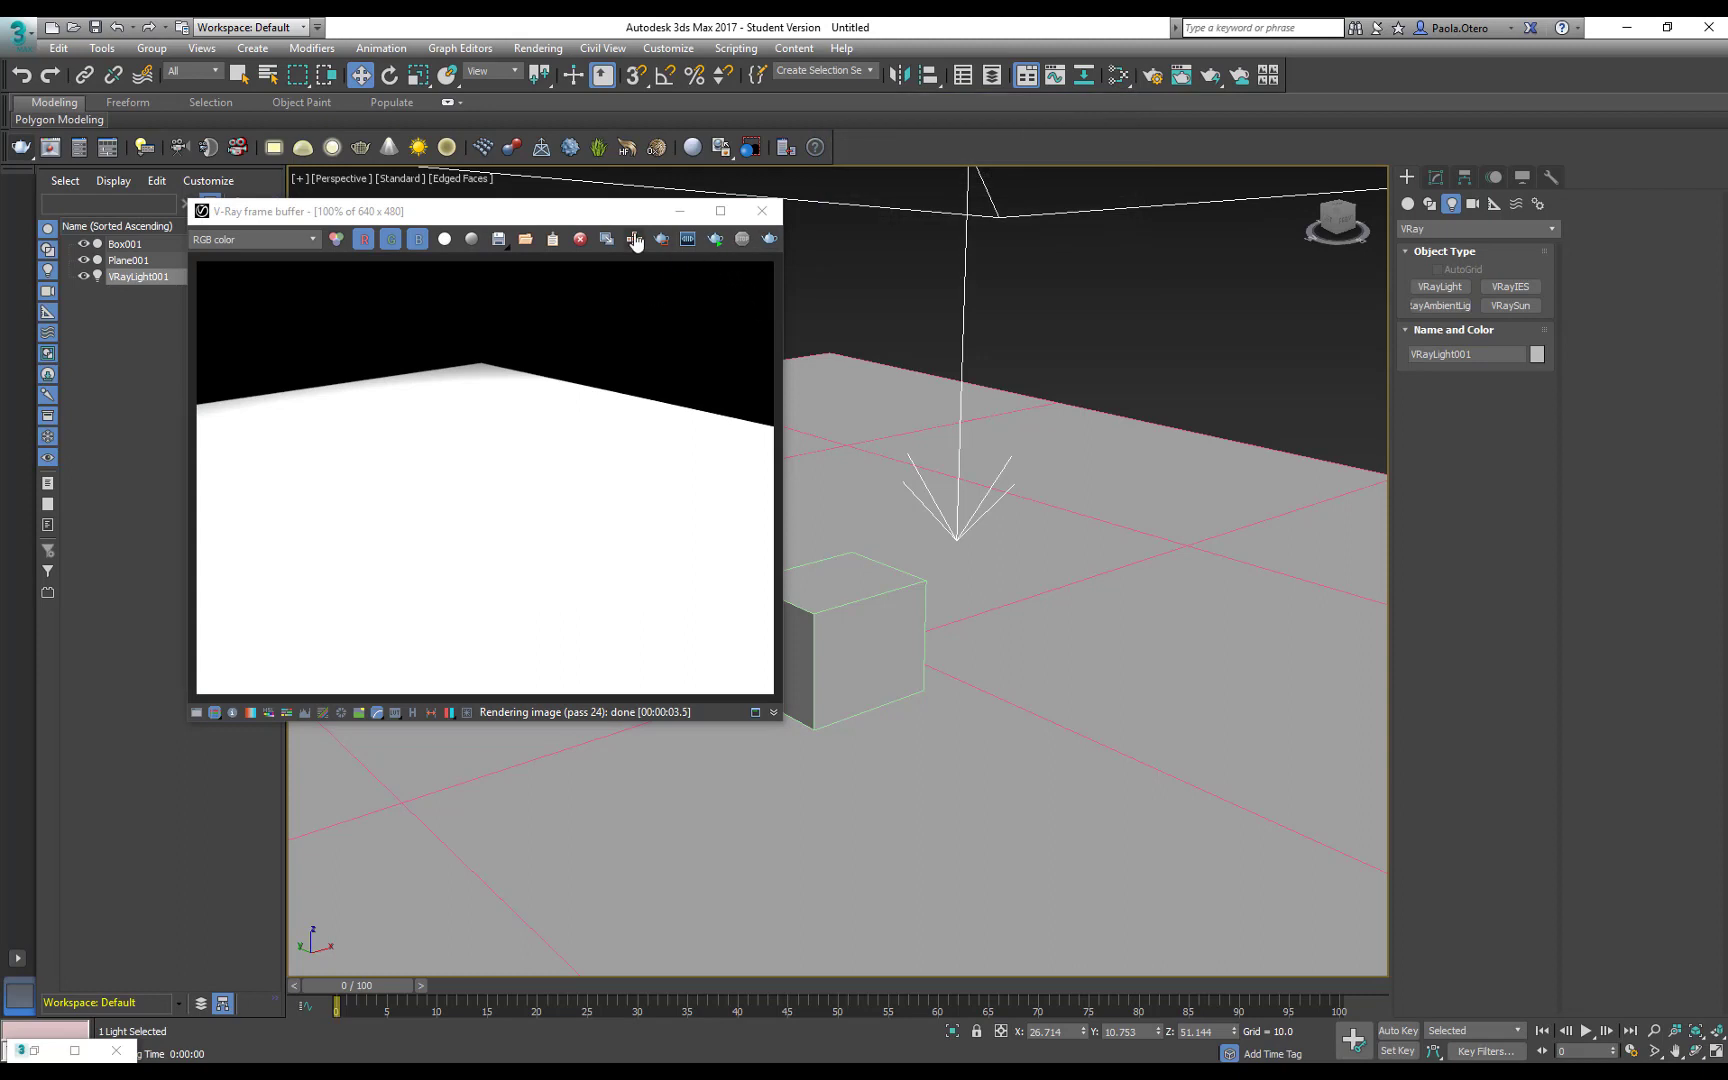
- Start an interactive V-Ray render of the perspective view with the box and the light above it in frame
{"action": "left_click_drag", "start_coordinate": [621, 207], "coordinate": [596, 217]}
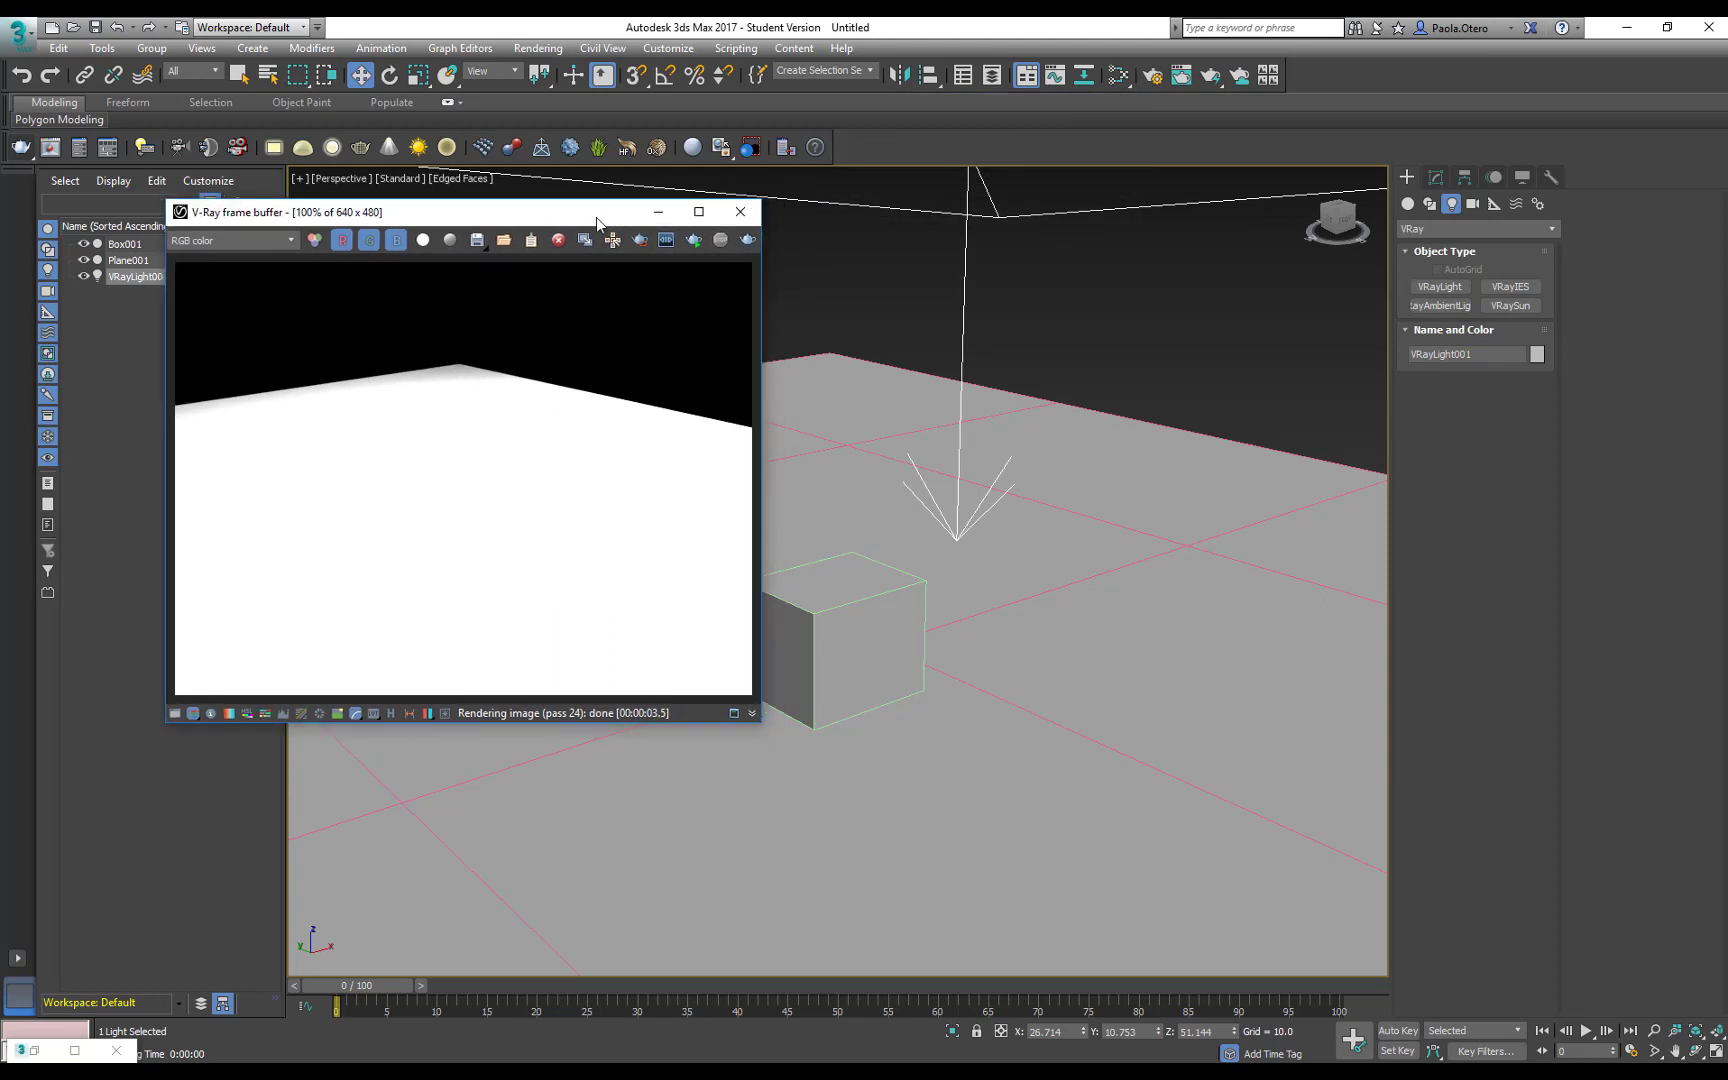
{"action": "left_click", "coordinate": [693, 240]}
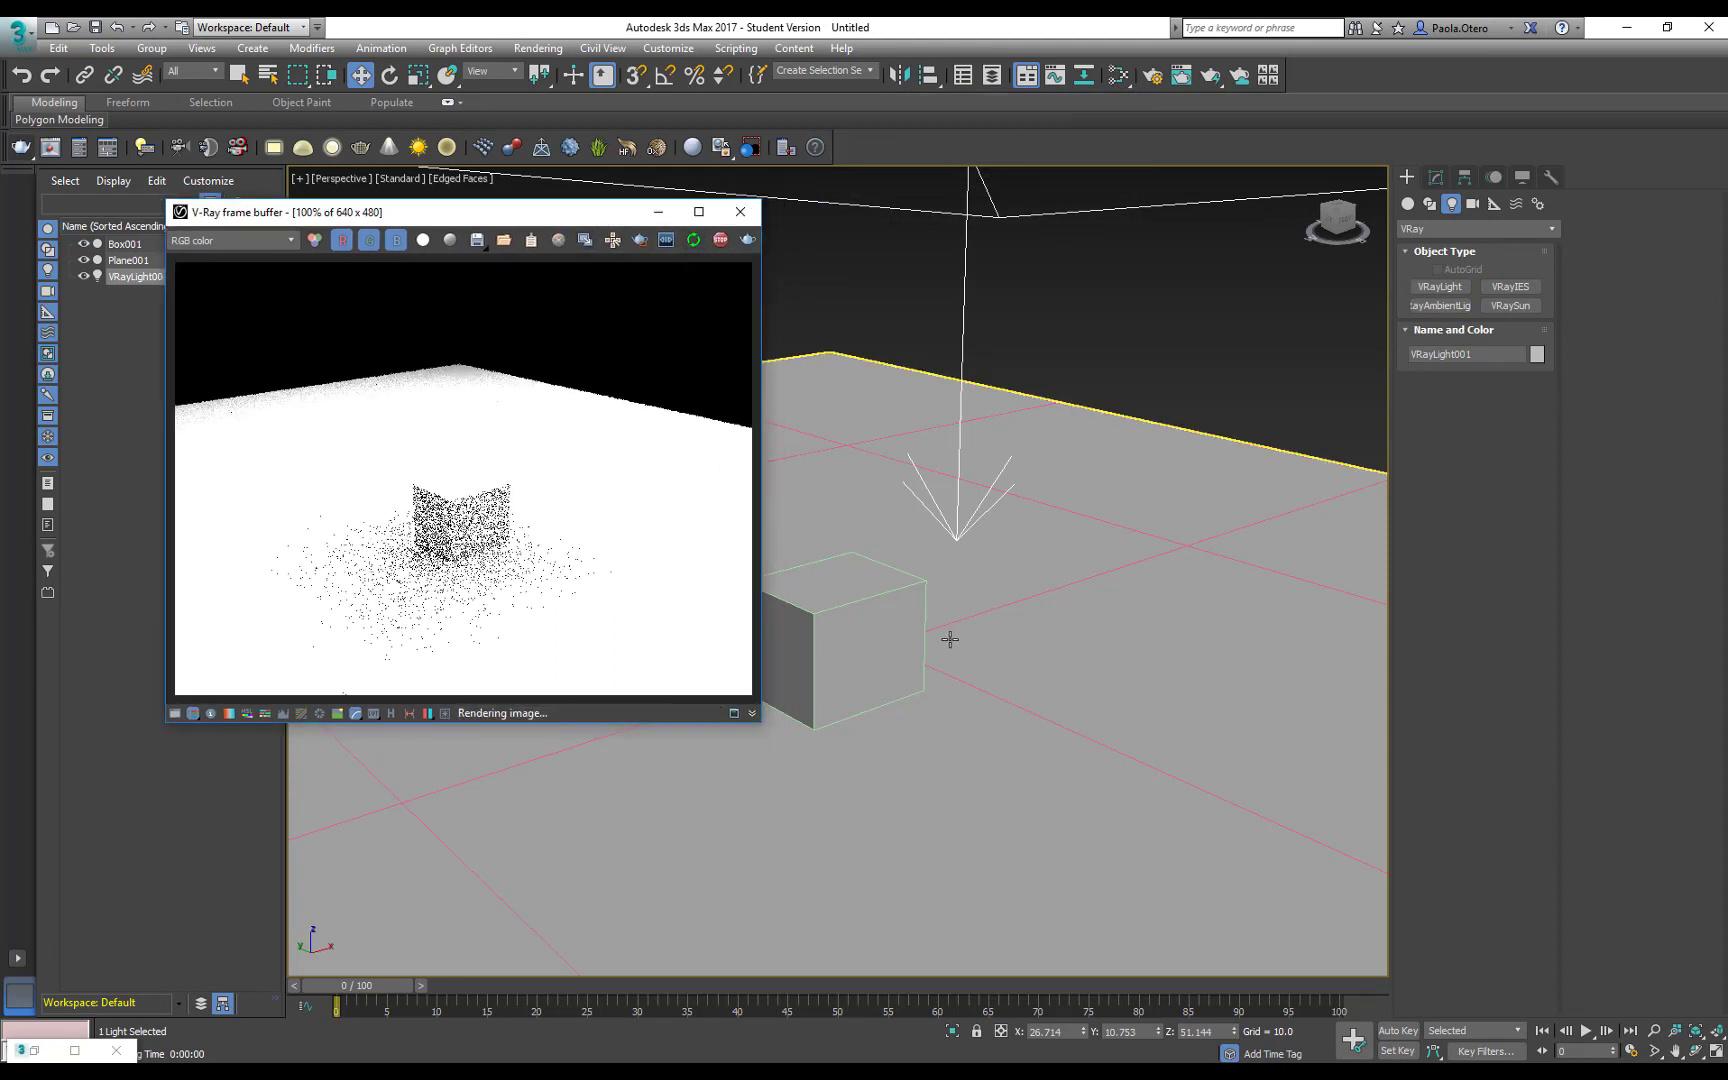
{"action": "middle_click_drag", "start_coordinate": [949, 636], "coordinate": [1018, 590], "text": "alt"}
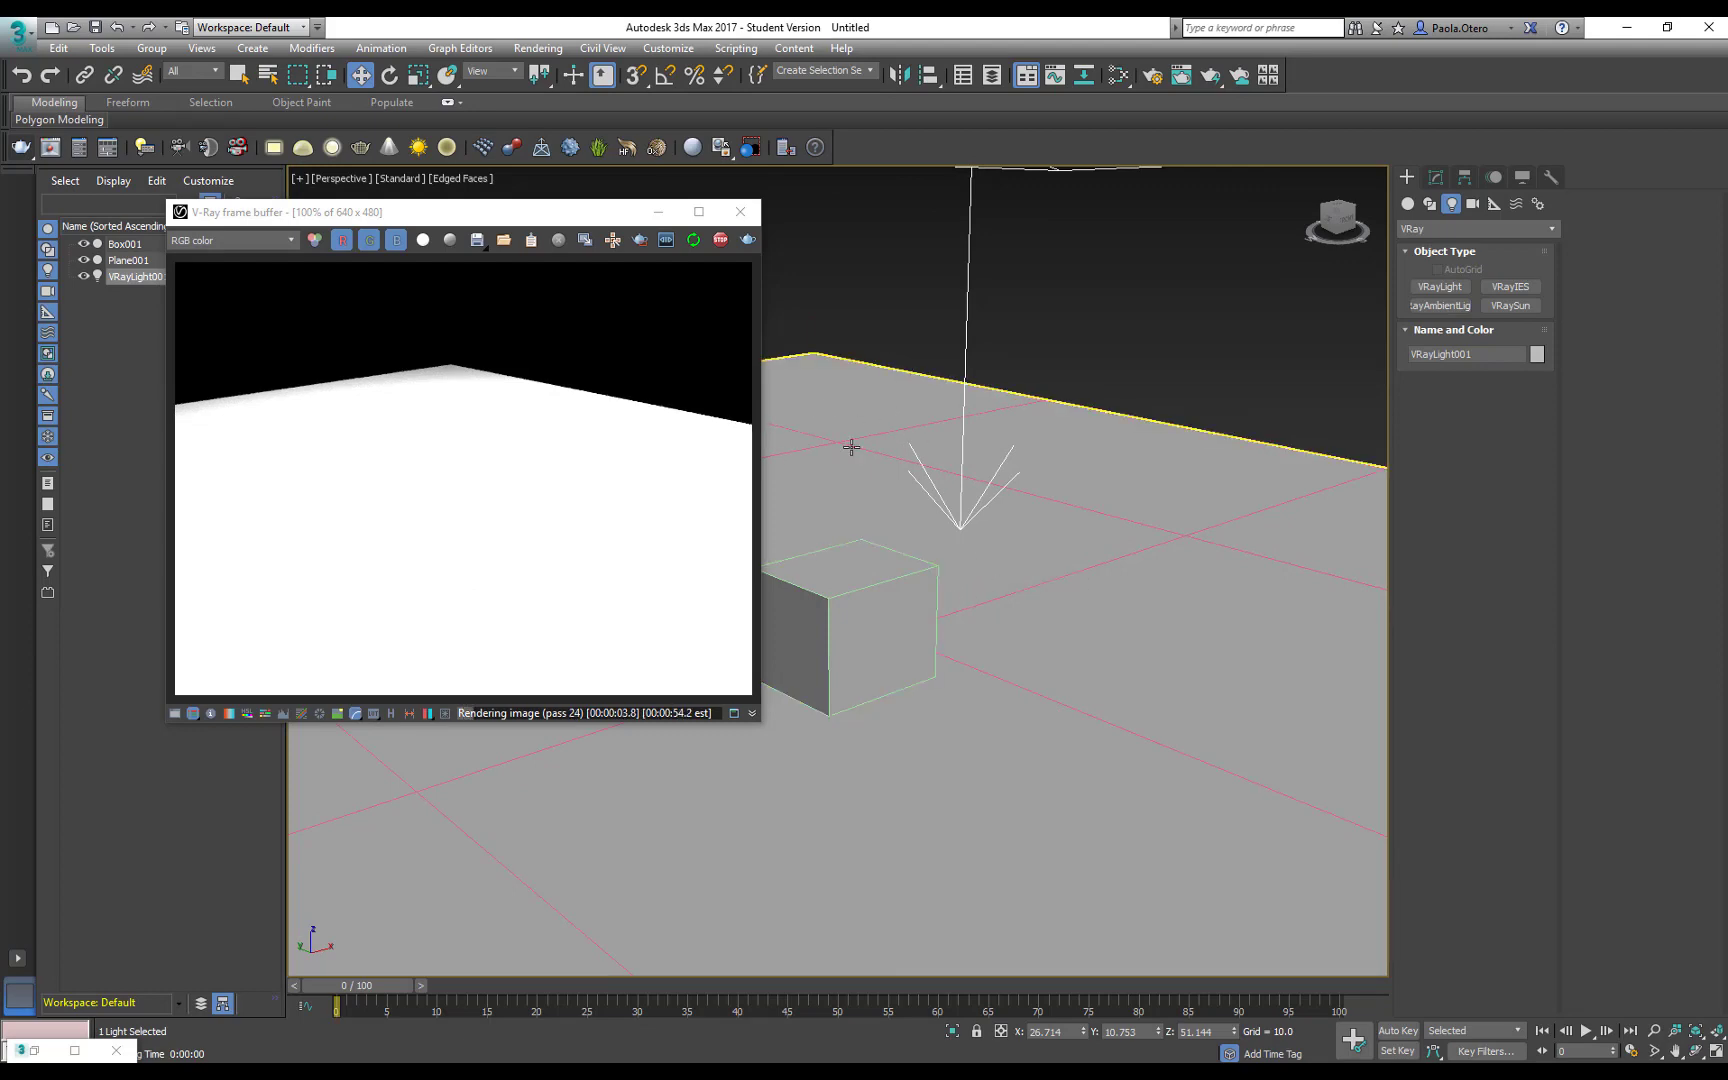
{"action": "middle_click_drag", "start_coordinate": [851, 447], "coordinate": [879, 417], "text": "alt"}
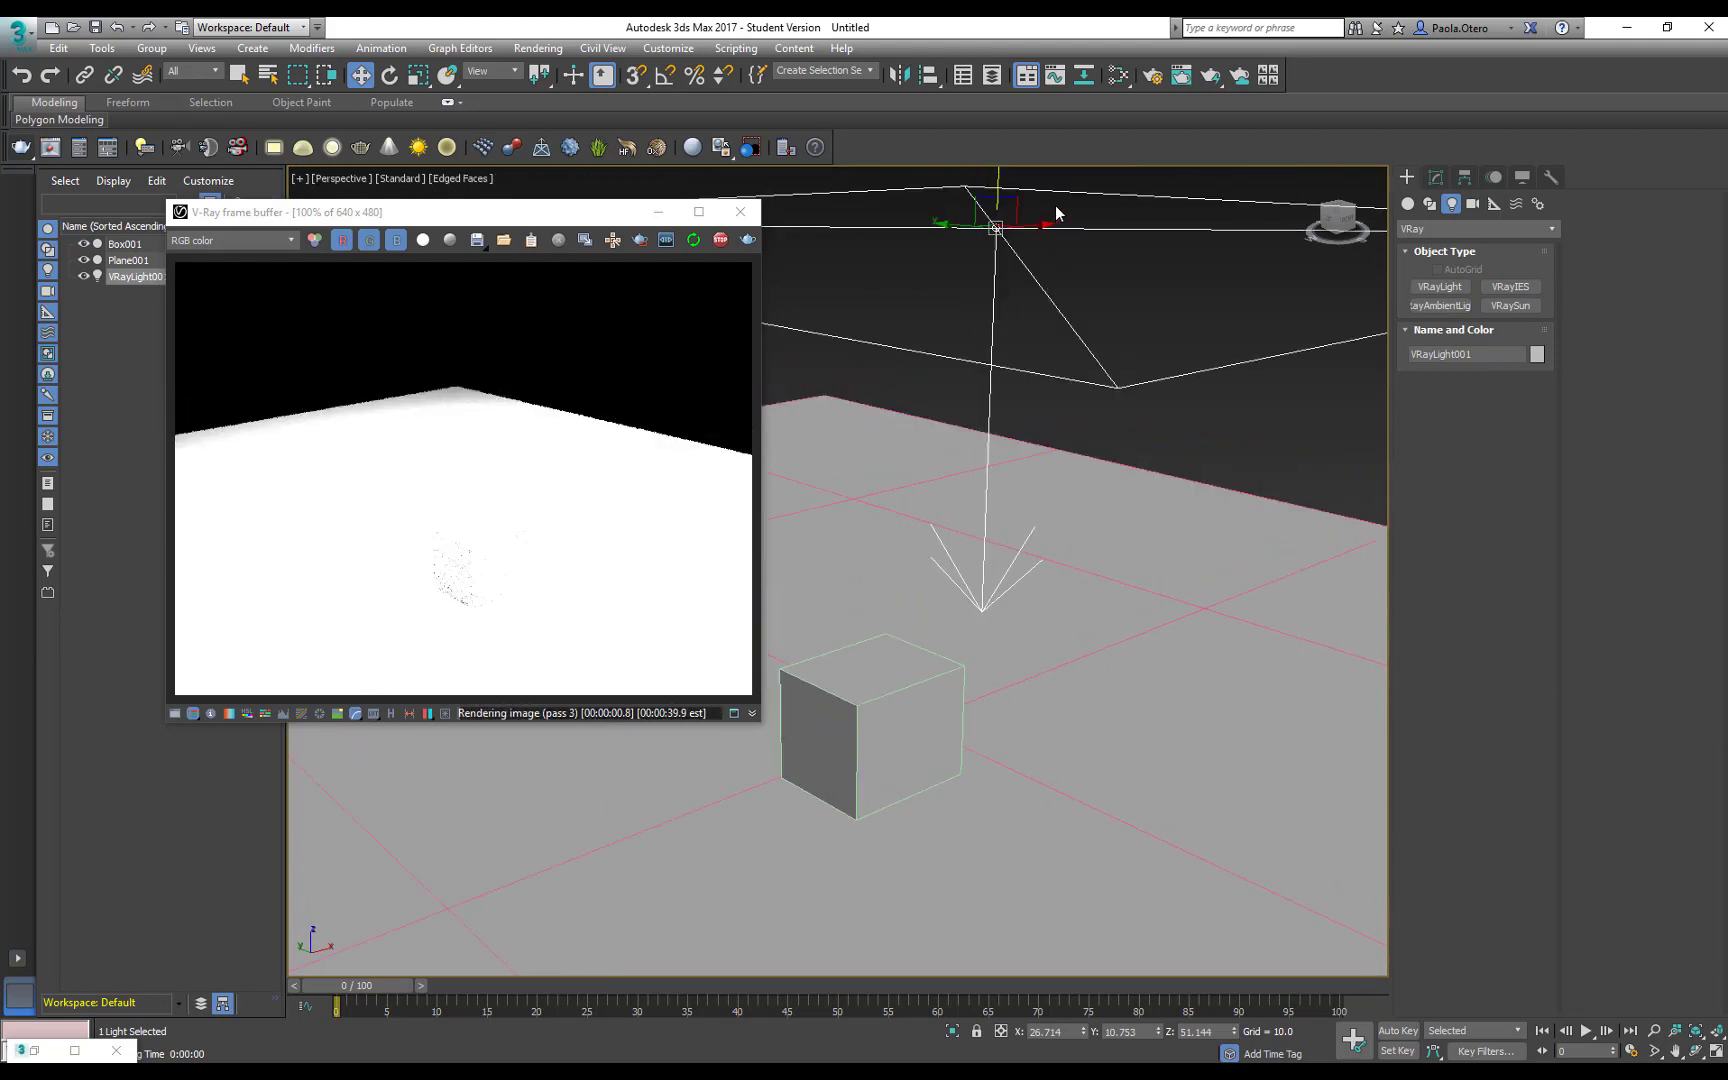
- Set the plane light's multiplier to 2
{"action": "left_click", "coordinate": [1438, 178]}
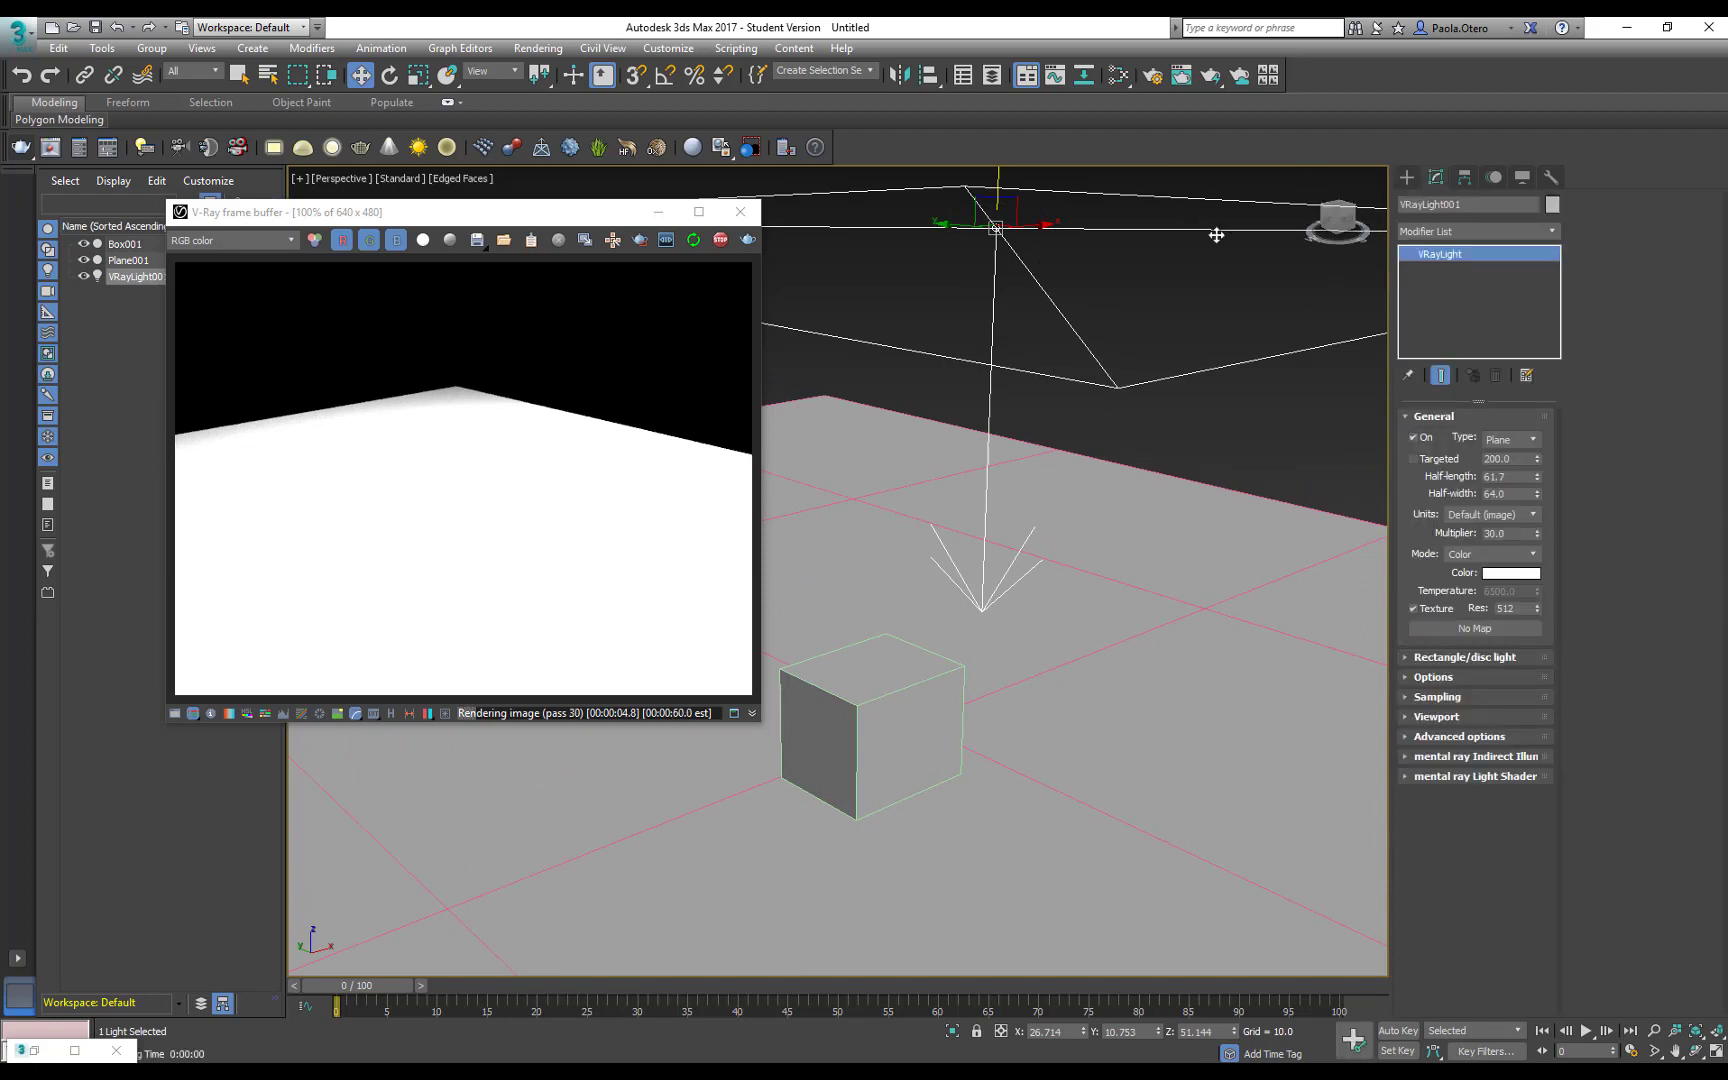
{"action": "double_click", "coordinate": [1510, 534]}
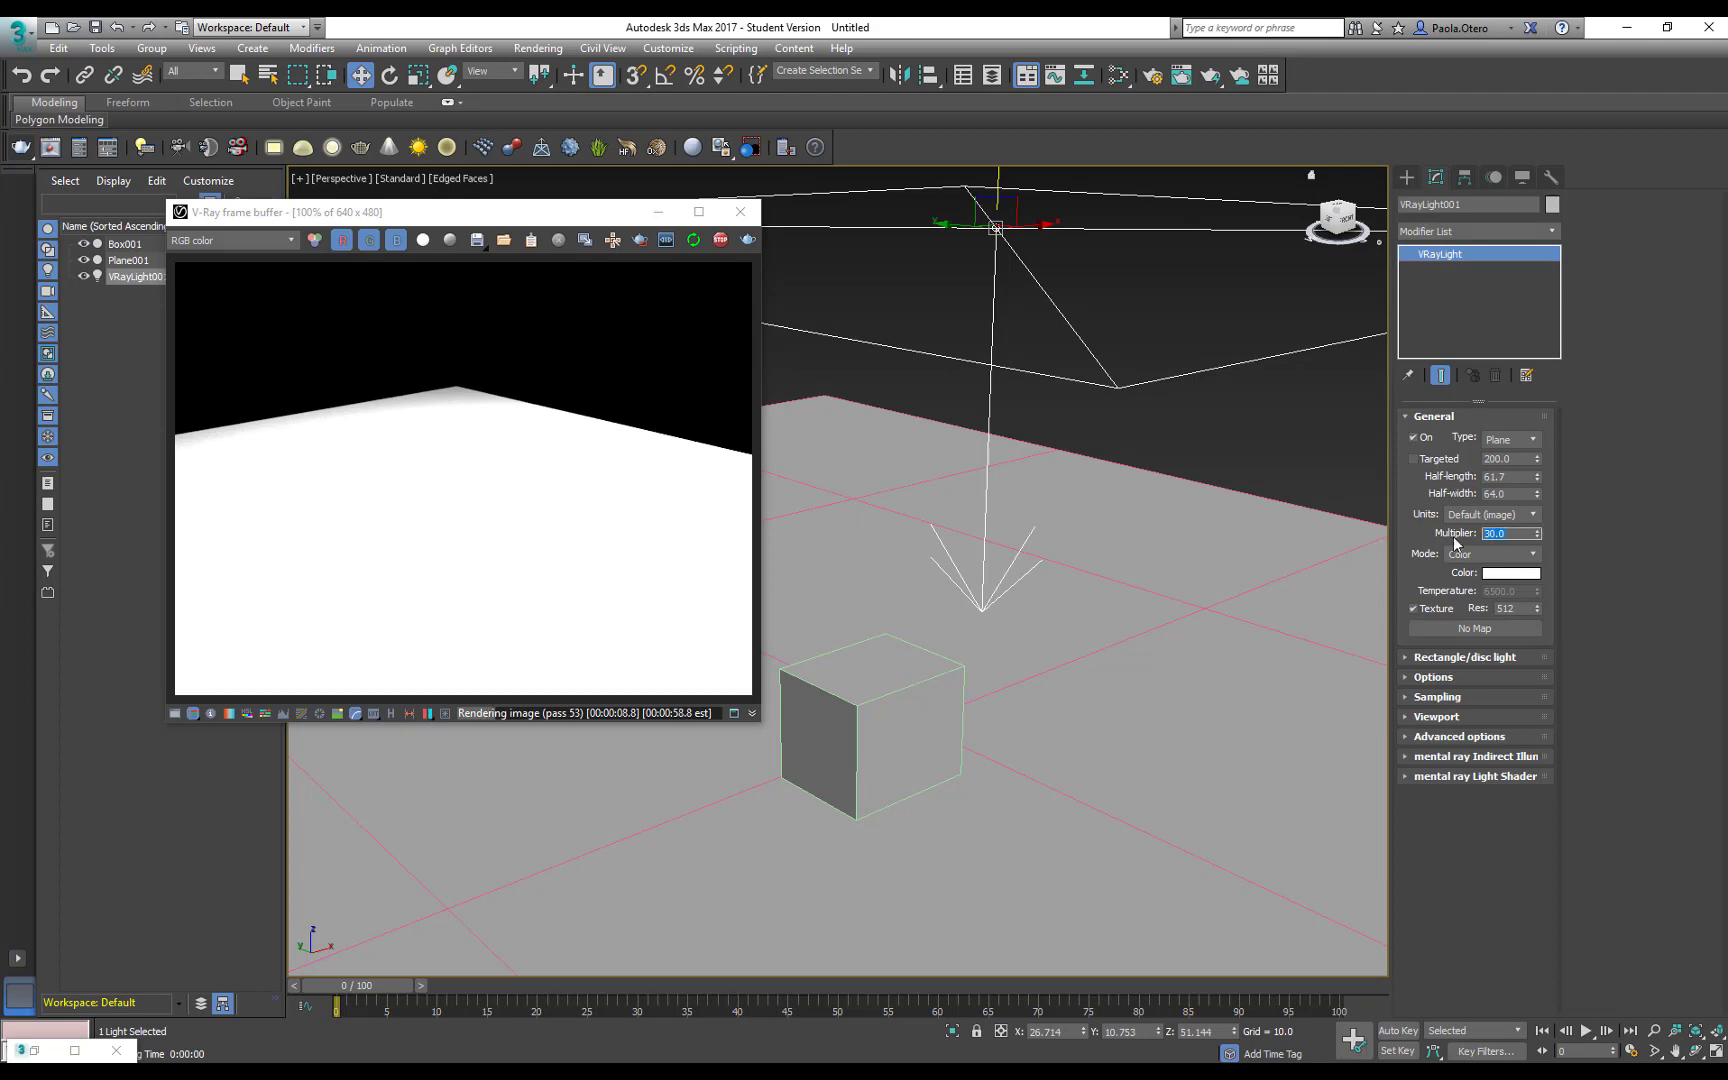
{"action": "key", "text": "Return"}
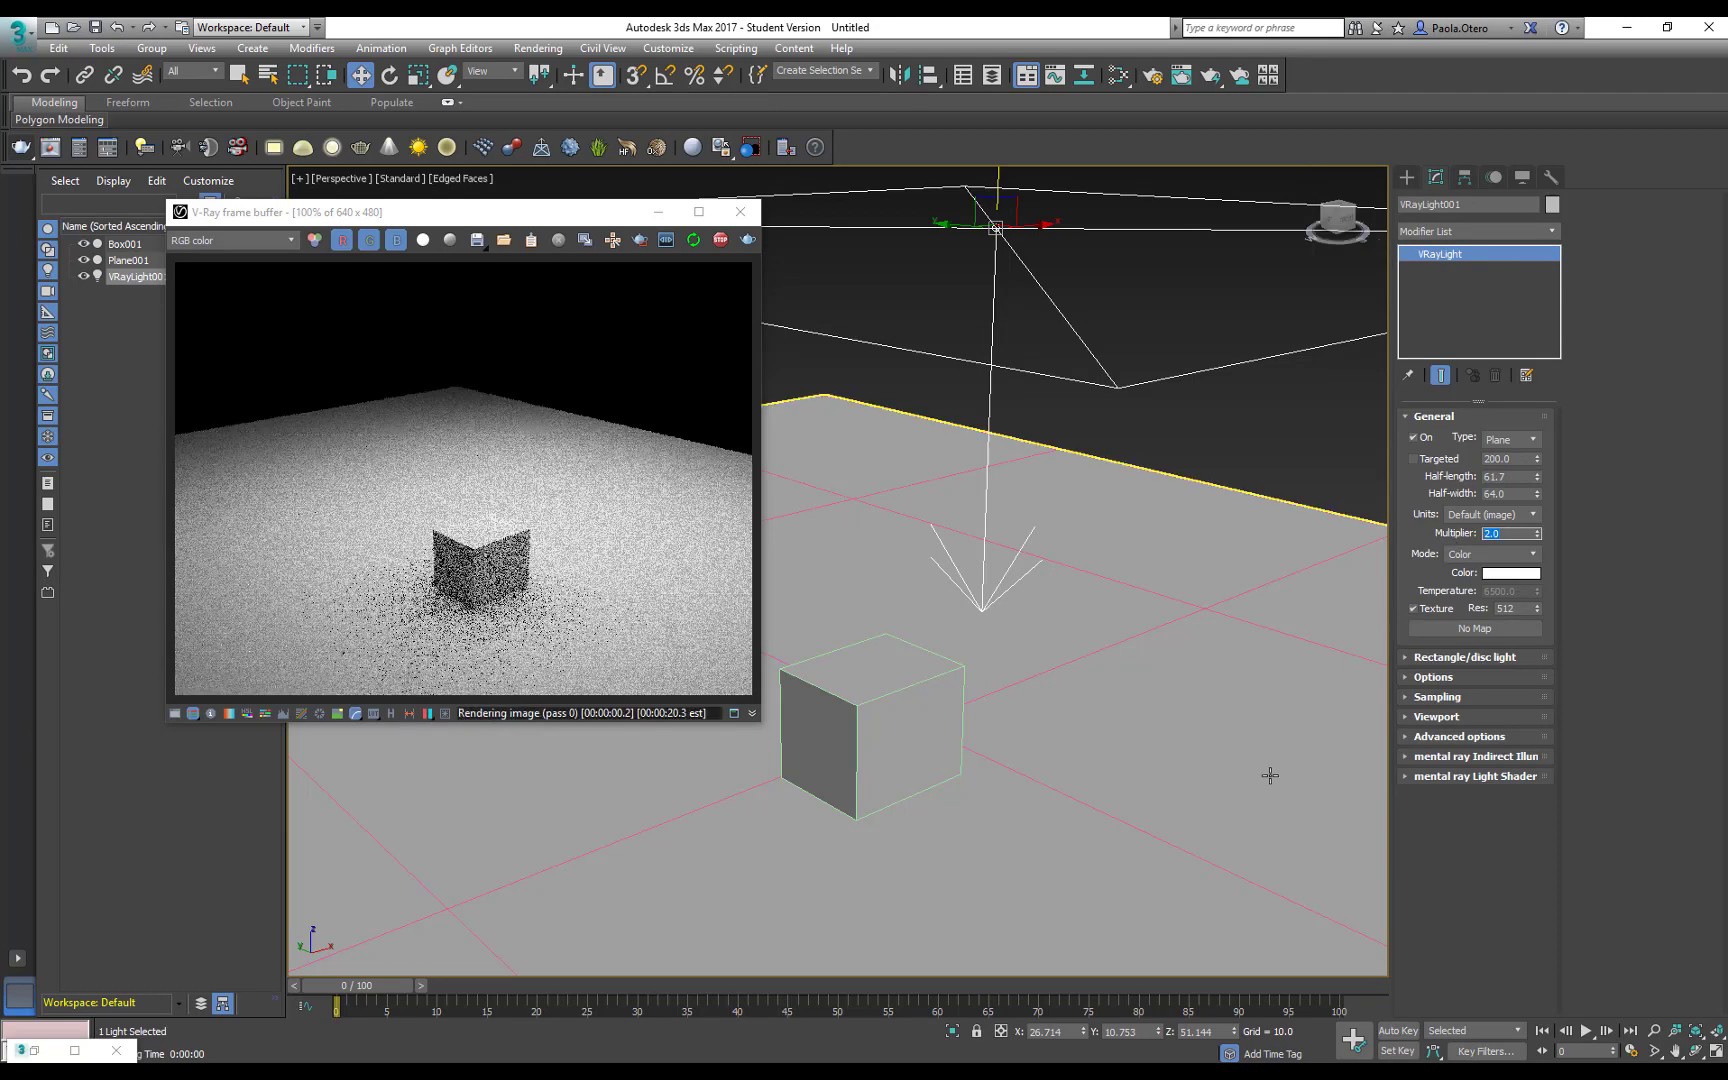
- Examine the lighting on the box in the interactive render from near and far, and review the light's intensity unit options
{"action": "middle_click_drag", "start_coordinate": [926, 636], "coordinate": [1005, 655], "text": "alt"}
{"action": "scroll", "coordinate": [940, 642], "scroll_direction": "down", "scroll_amount": 3}
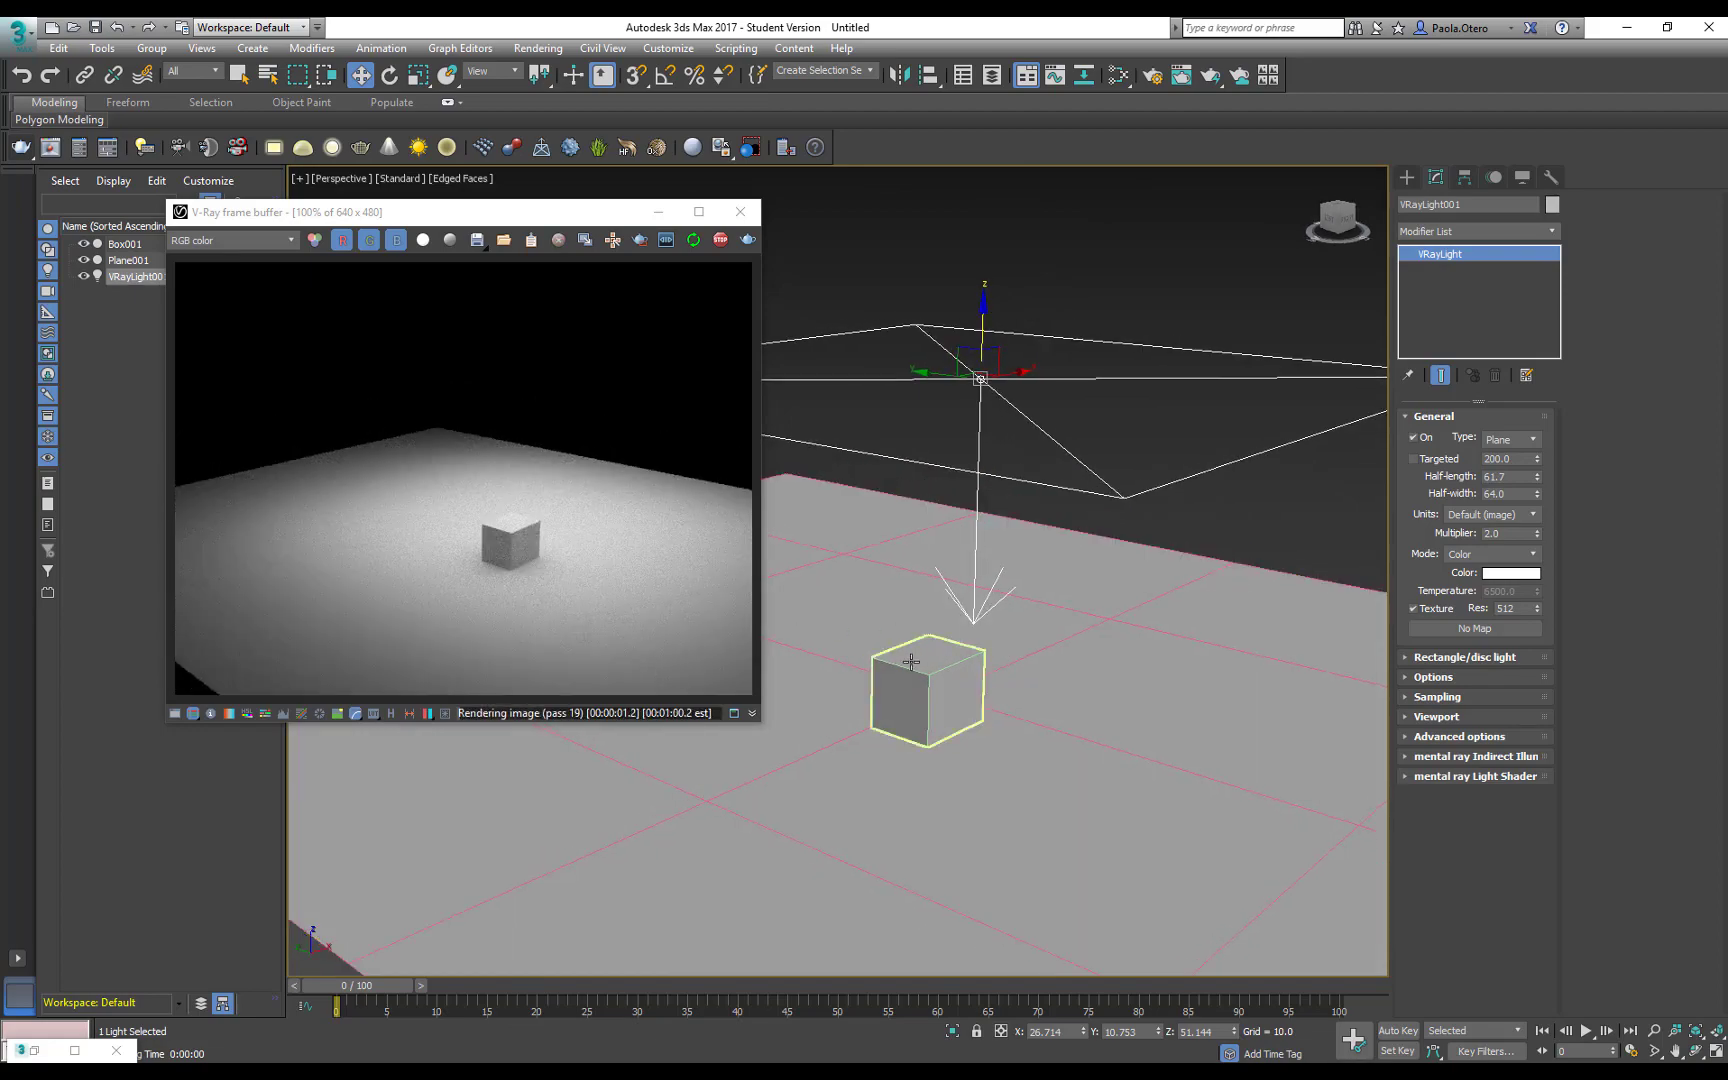
{"action": "scroll", "coordinate": [936, 655], "scroll_direction": "up", "scroll_amount": 3}
{"action": "middle_click_drag", "start_coordinate": [981, 711], "coordinate": [1041, 629], "text": "alt"}
{"action": "scroll", "coordinate": [1053, 590], "scroll_direction": "up", "scroll_amount": 2}
{"action": "scroll", "coordinate": [1053, 598], "scroll_direction": "down", "scroll_amount": 3}
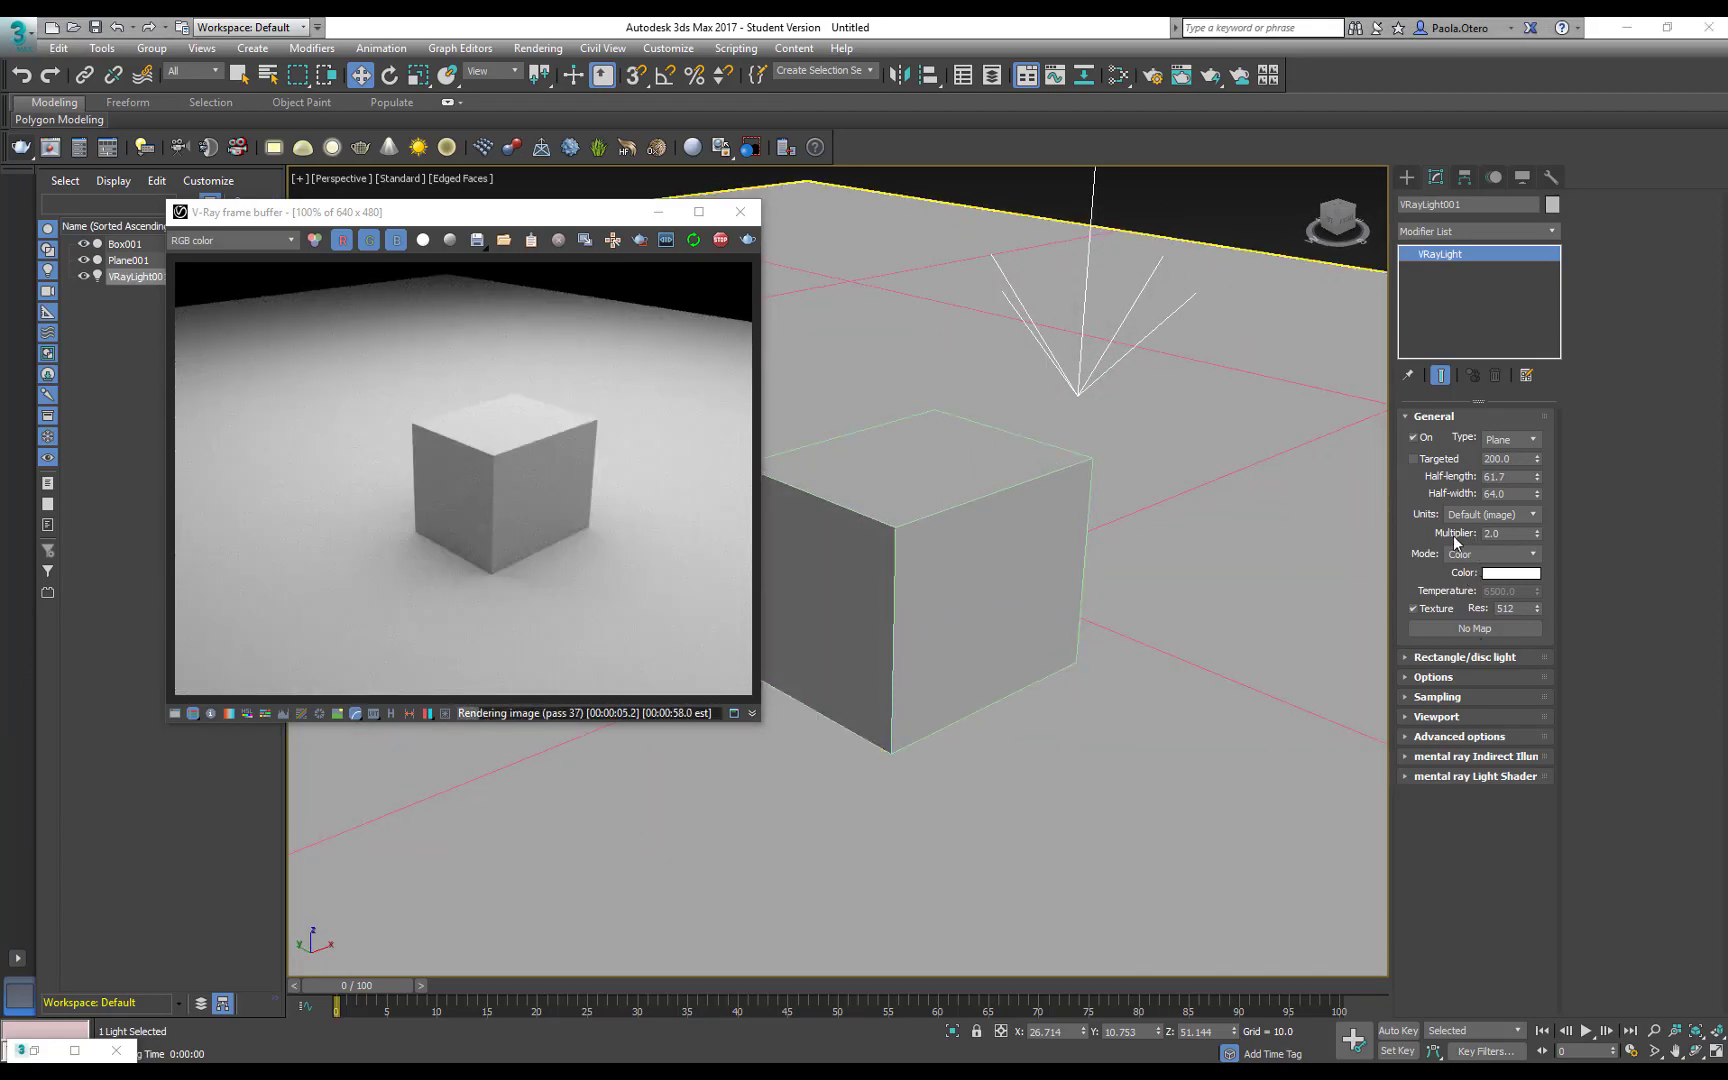
{"action": "left_click", "coordinate": [1529, 515]}
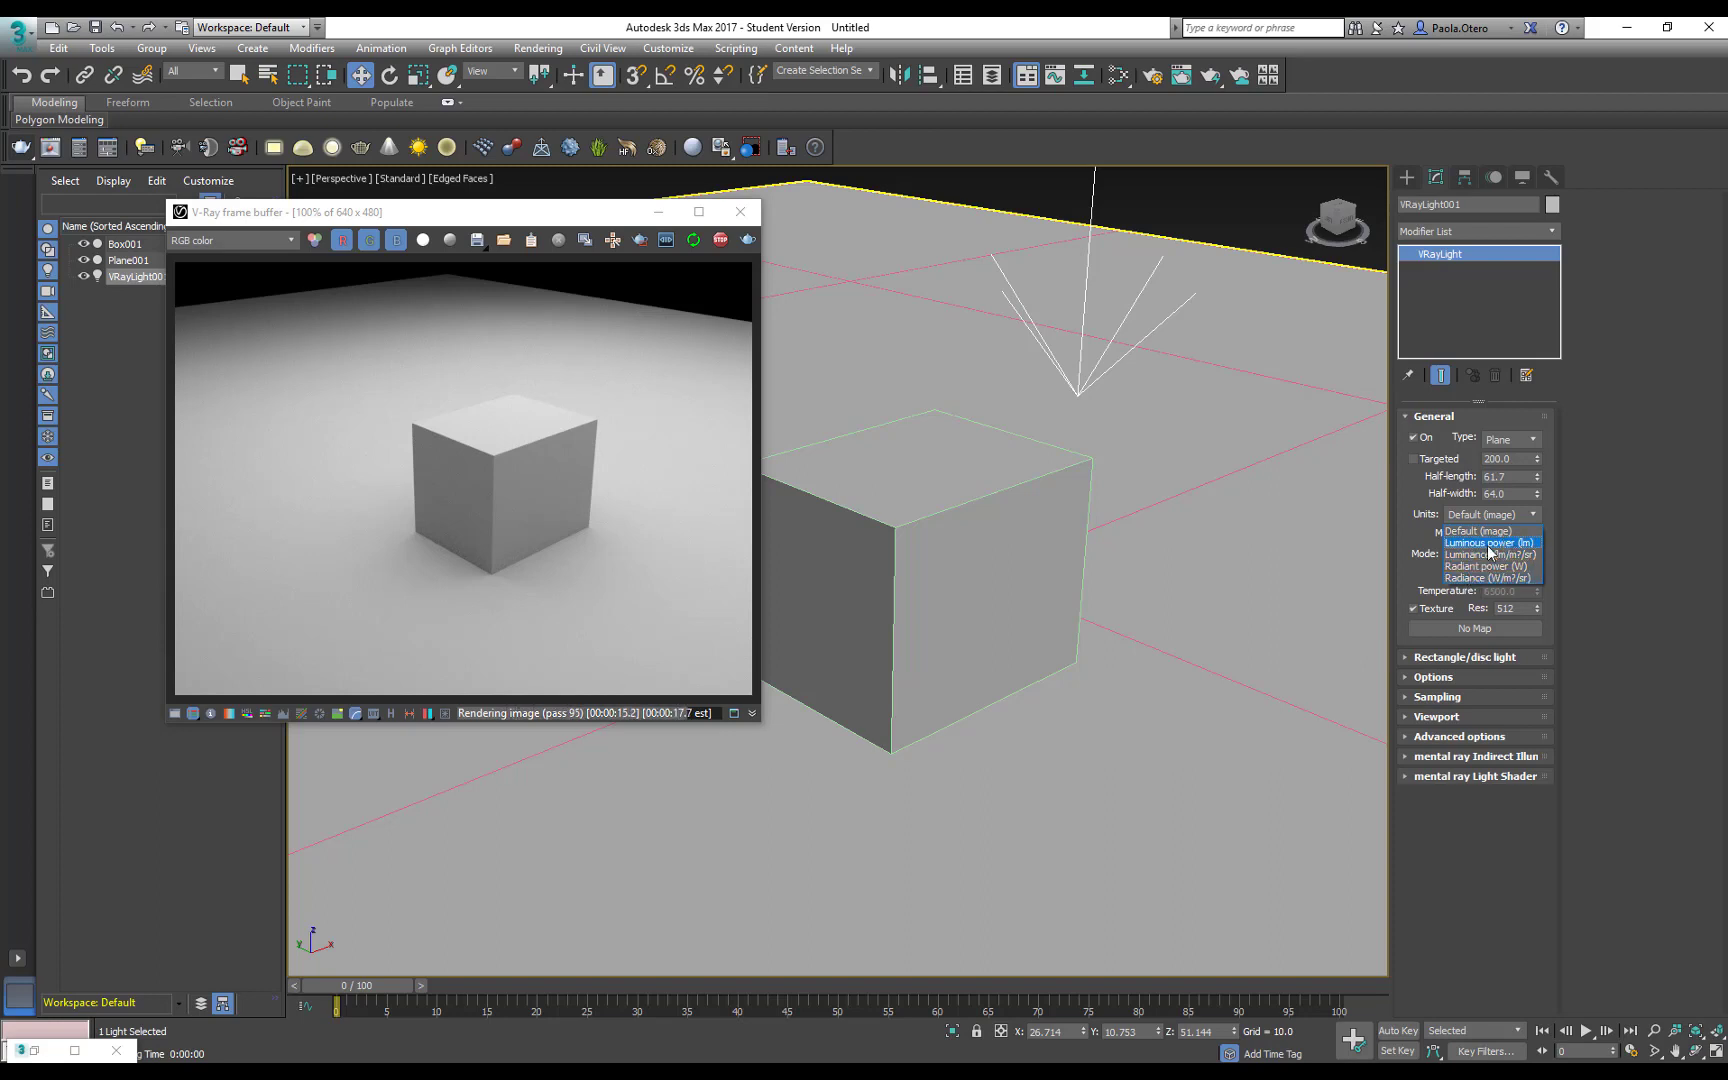
{"action": "left_click", "coordinate": [1539, 512]}
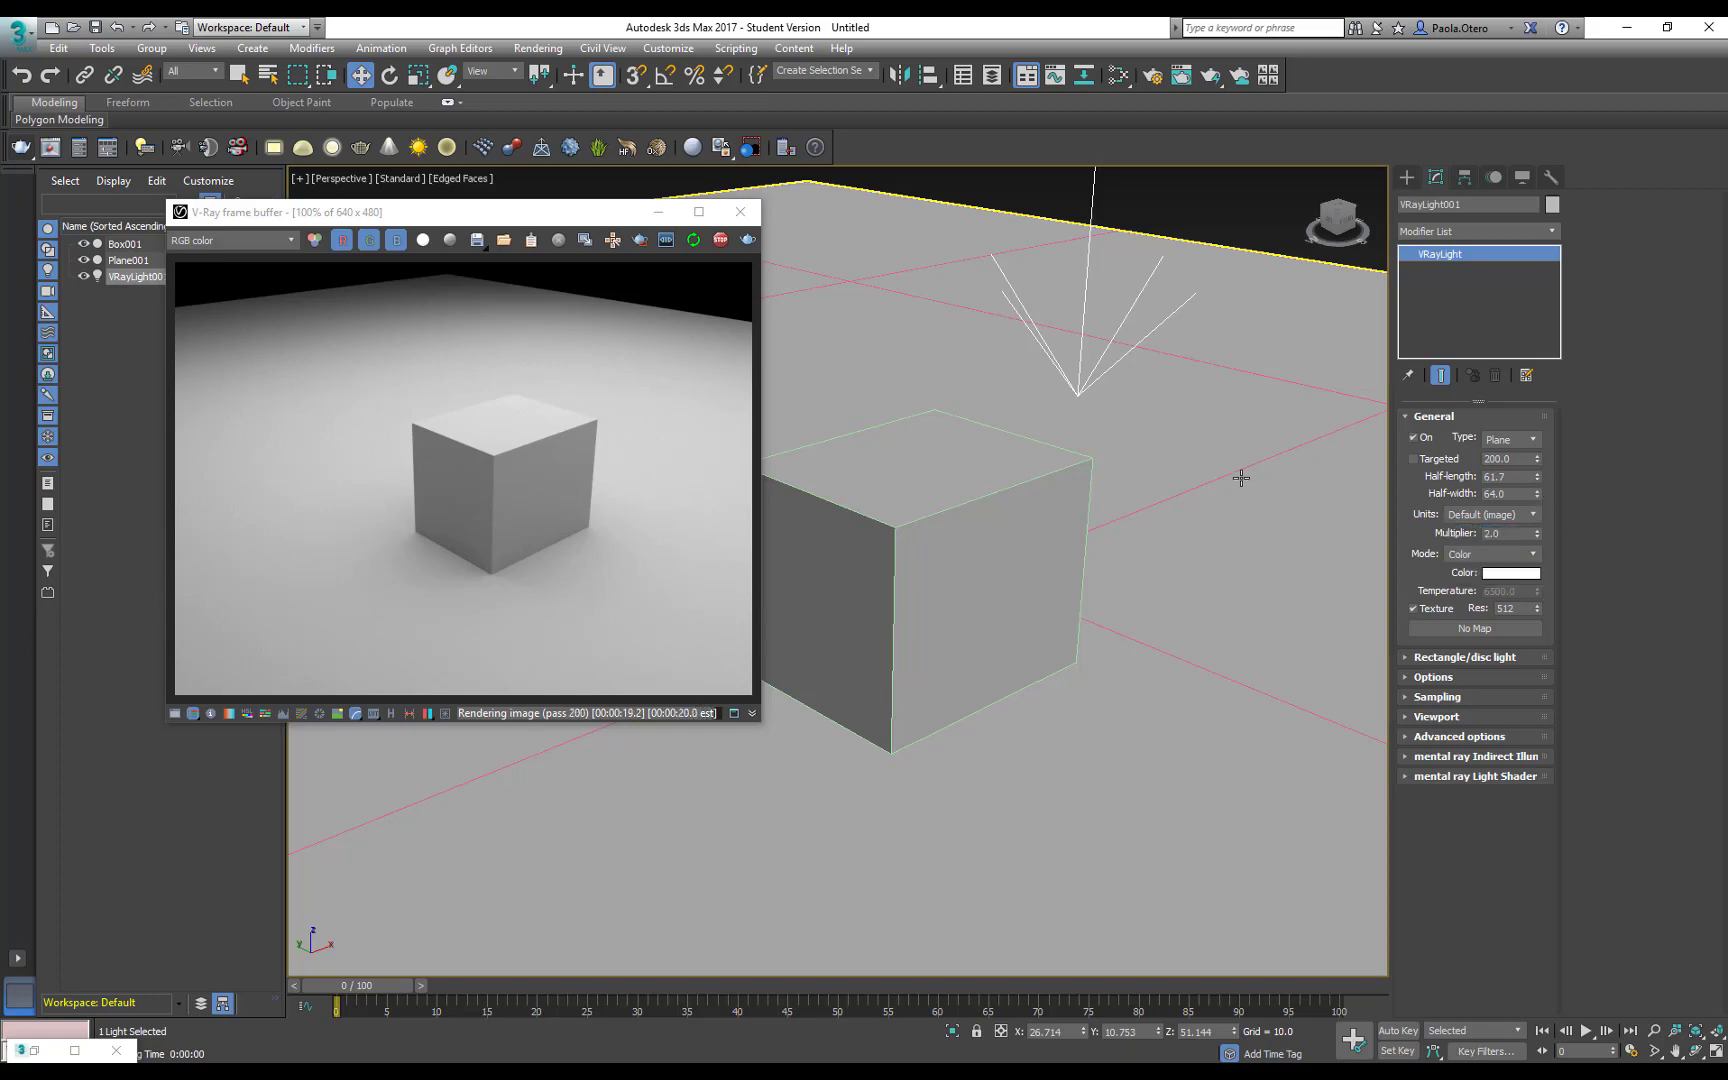
- Change the plane light's half-length to about 48.1 and its half-width to about 67.2
{"action": "scroll", "coordinate": [1235, 485], "scroll_direction": "down", "scroll_amount": 8}
{"action": "middle_click_drag", "start_coordinate": [1216, 440], "coordinate": [1055, 537]}
{"action": "mouse_move", "coordinate": [1537, 478]}
{"action": "left_mouse_down"}
{"action": "mouse_move", "coordinate": [1543, 443]}
{"action": "mouse_move", "coordinate": [1535, 490]}
{"action": "left_mouse_up"}
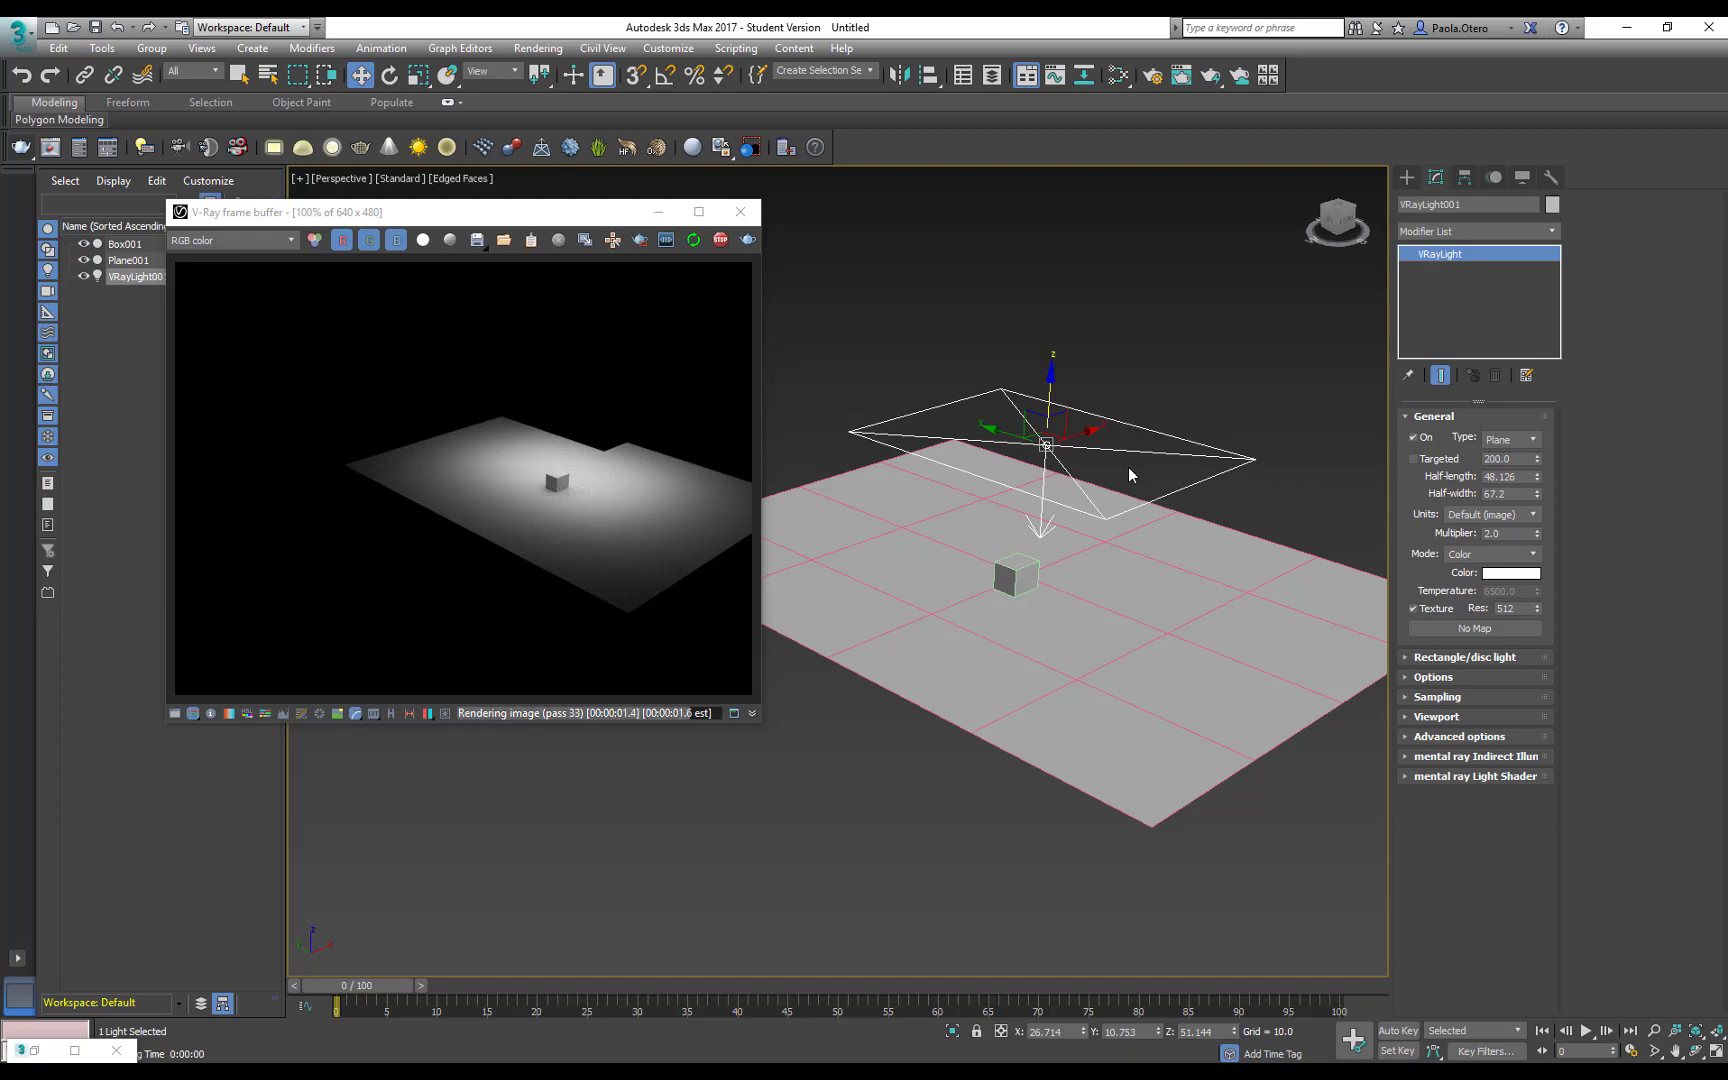
- Try uniformly scaling the plane light to about 57% and about 115%, and undo both scalings
{"action": "scroll", "coordinate": [1110, 475], "scroll_direction": "up", "scroll_amount": 5}
{"action": "middle_click_drag", "start_coordinate": [1092, 482], "coordinate": [1141, 528]}
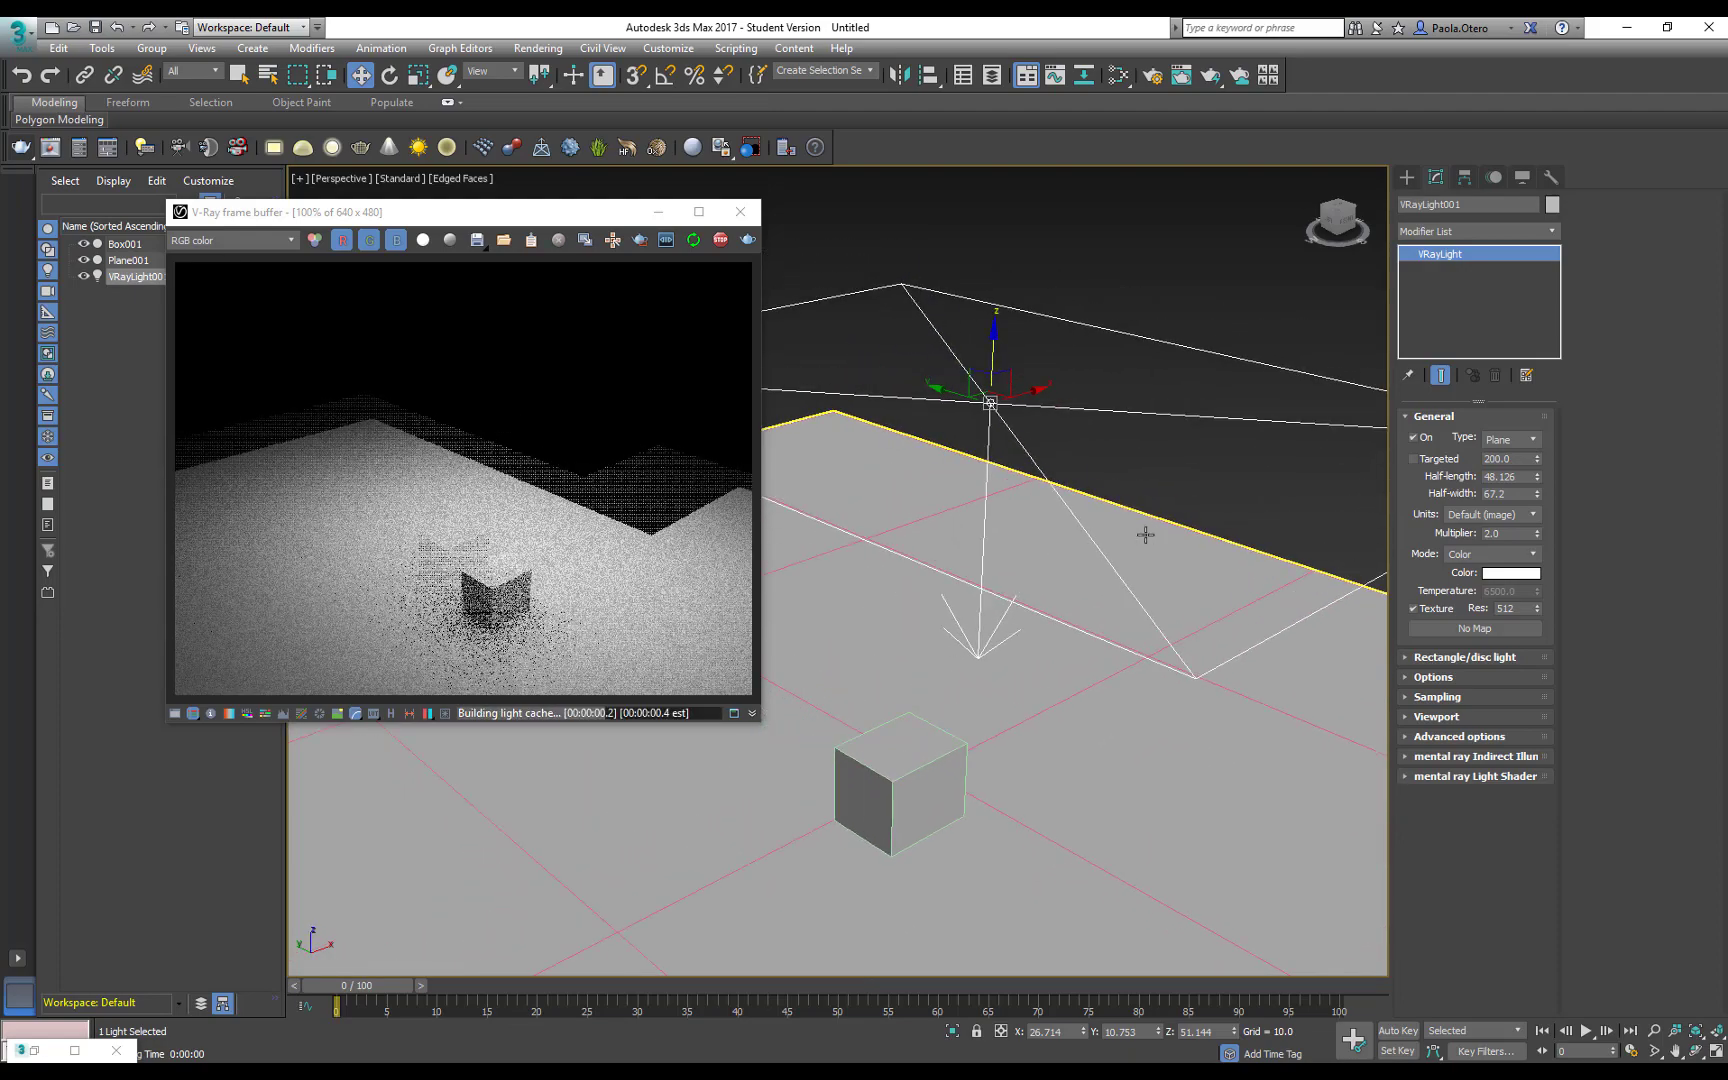
{"action": "key", "text": "r"}
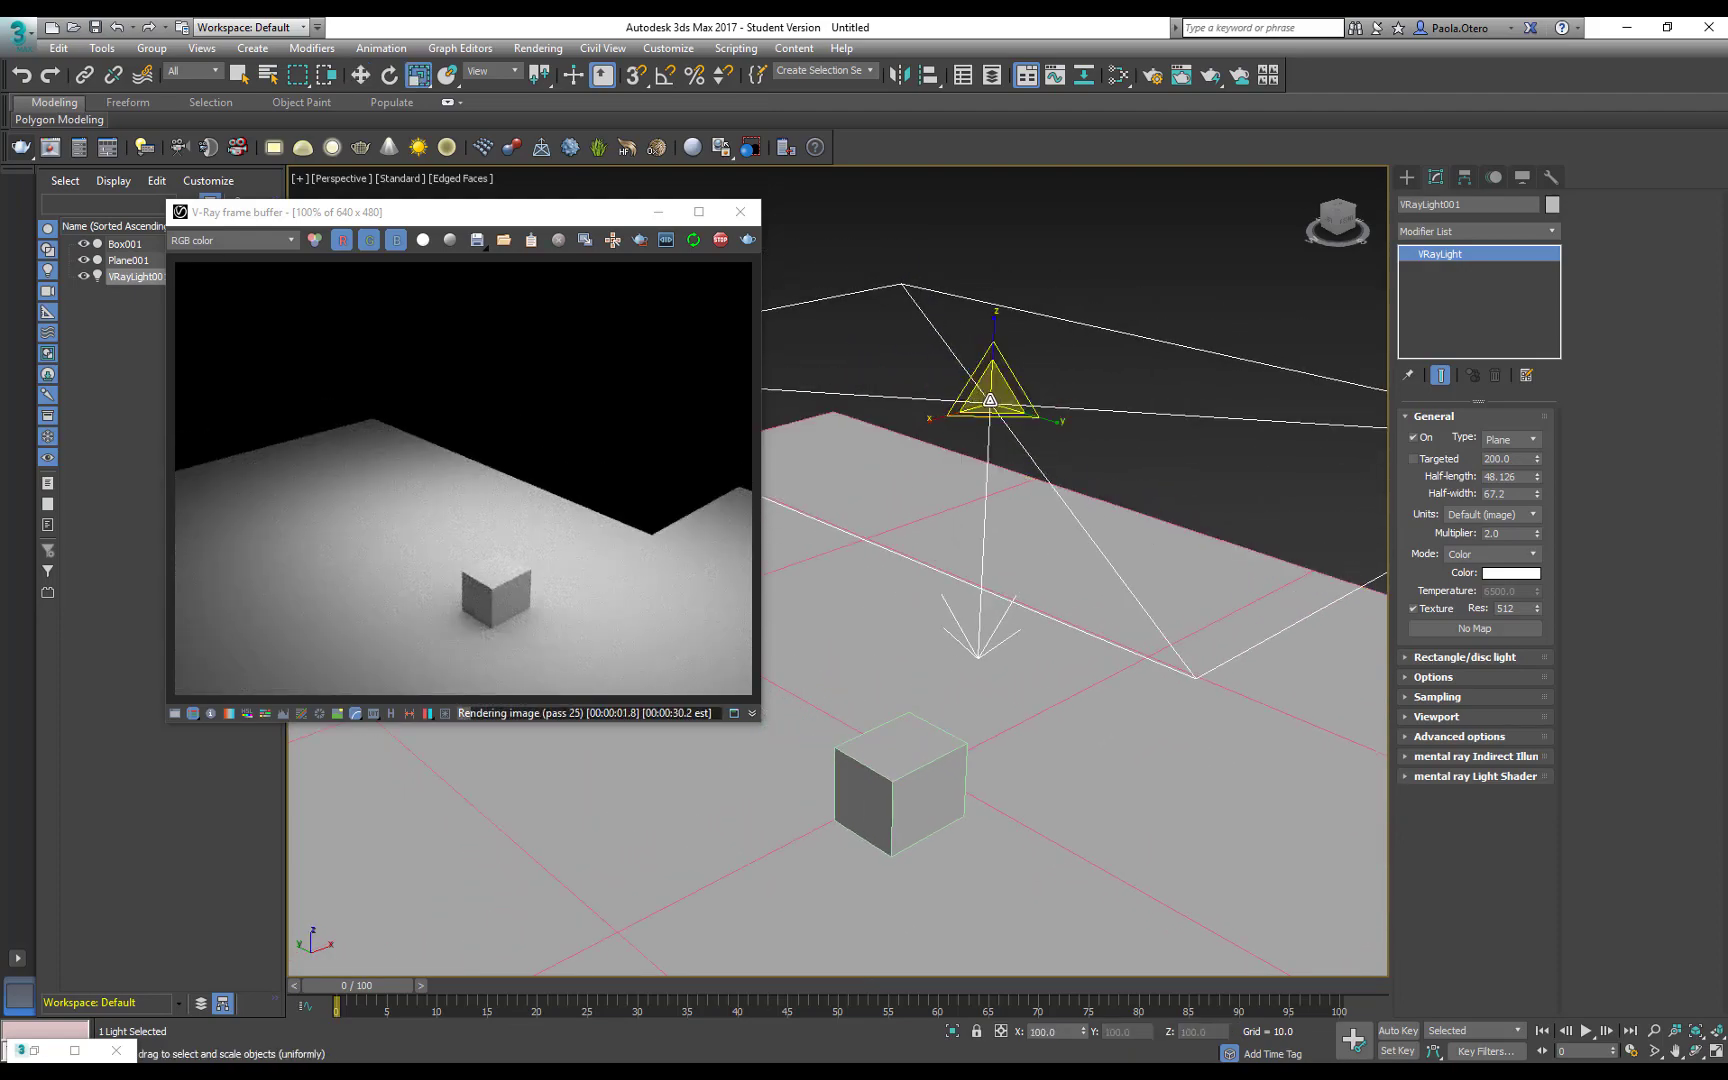
{"action": "left_click_drag", "start_coordinate": [988, 398], "coordinate": [927, 562]}
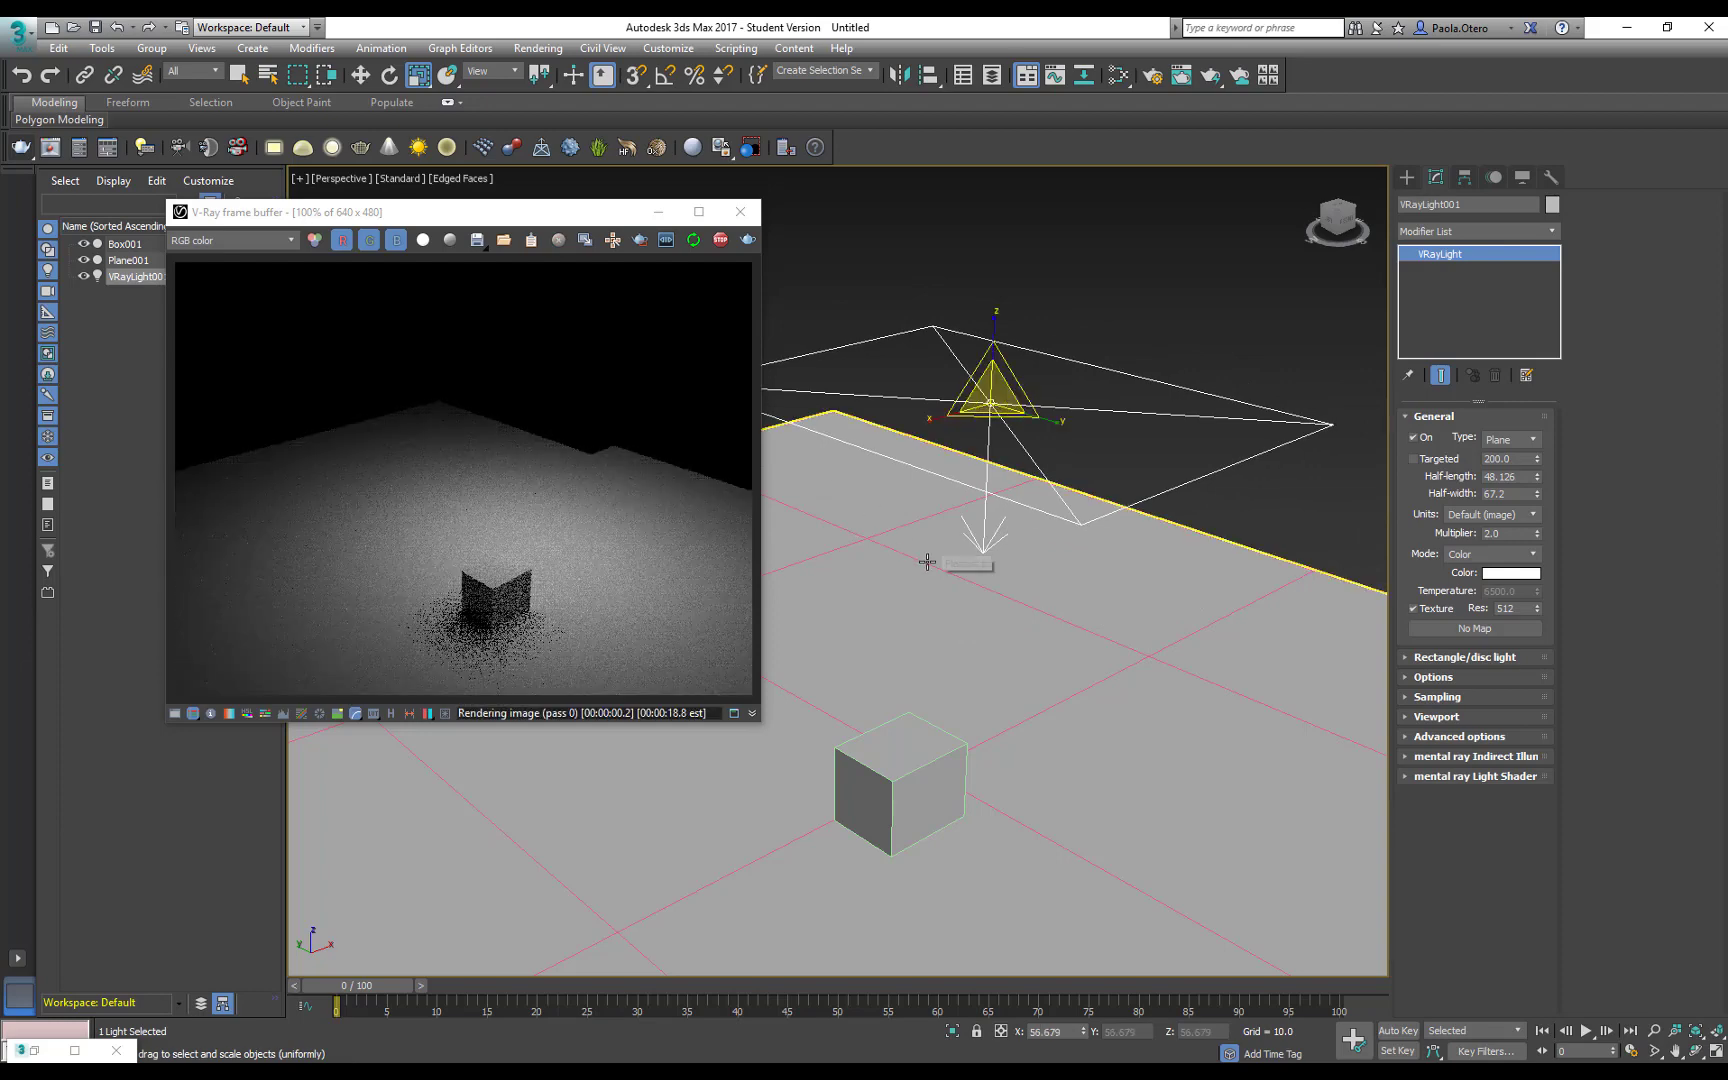
{"action": "left_click_drag", "start_coordinate": [995, 402], "coordinate": [1405, 536]}
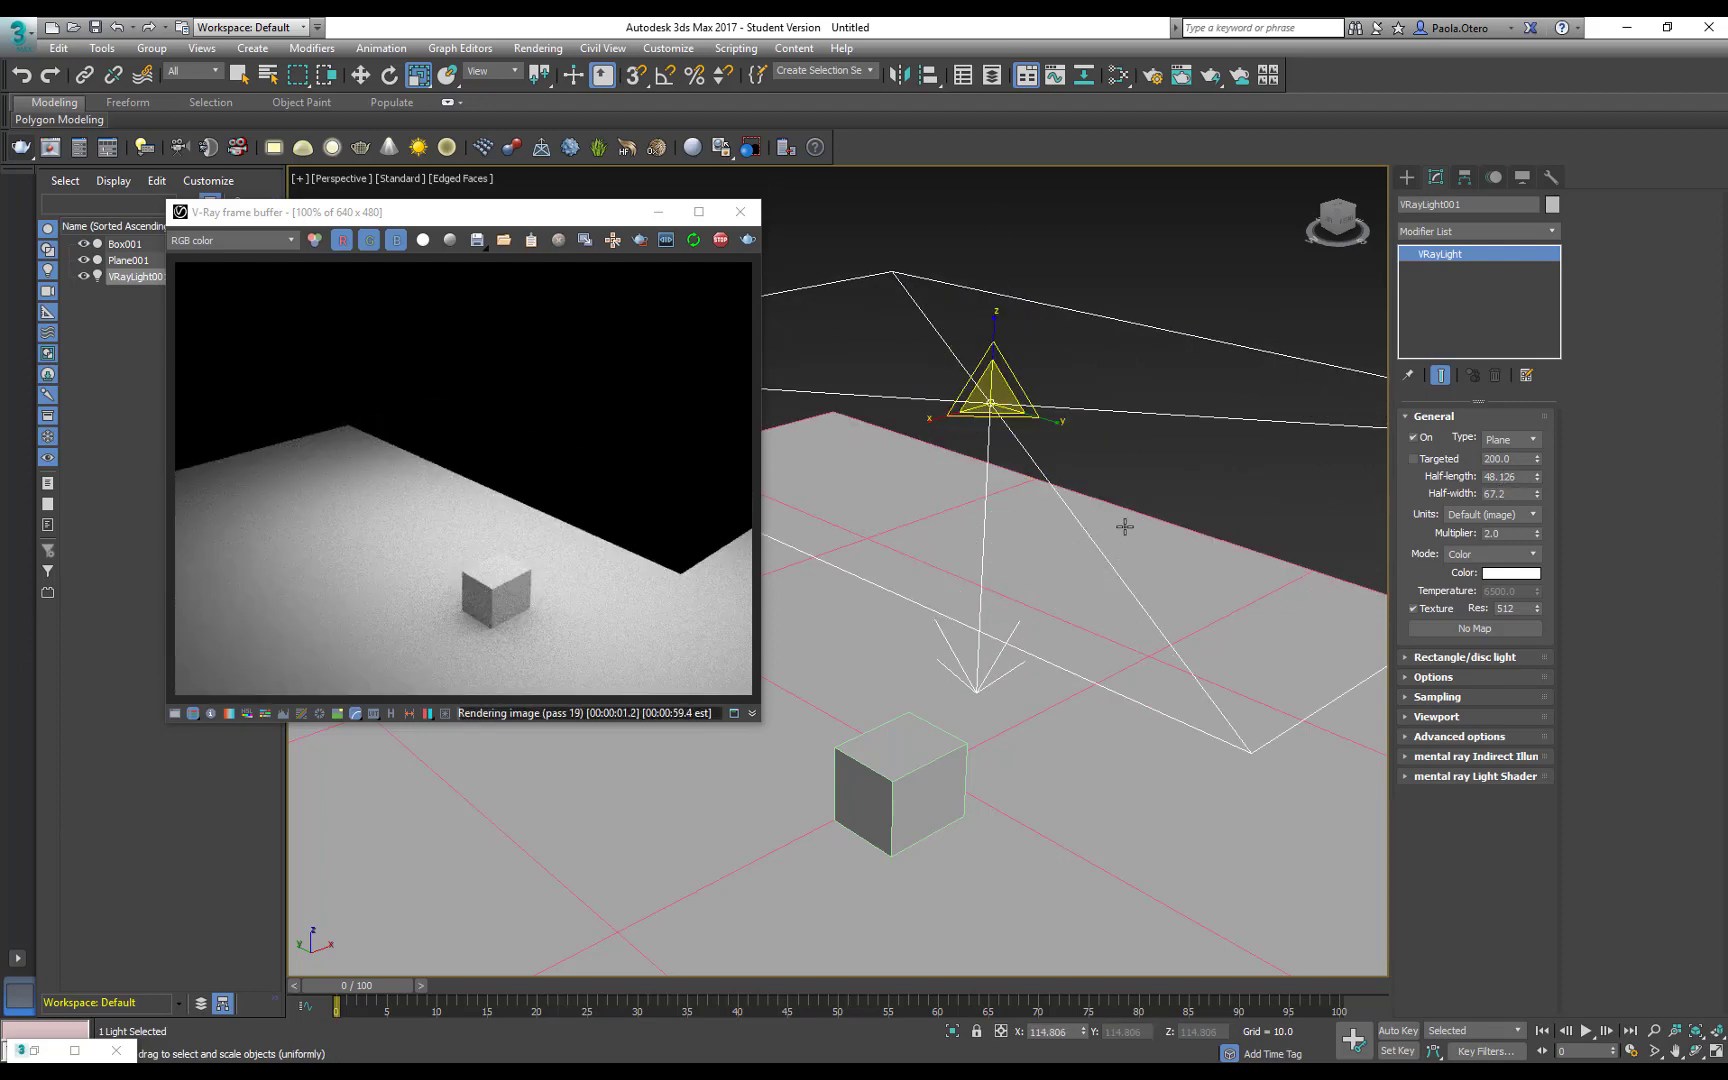
{"action": "key", "text": "ctrl+z"}
{"action": "key", "text": "ctrl+z"}
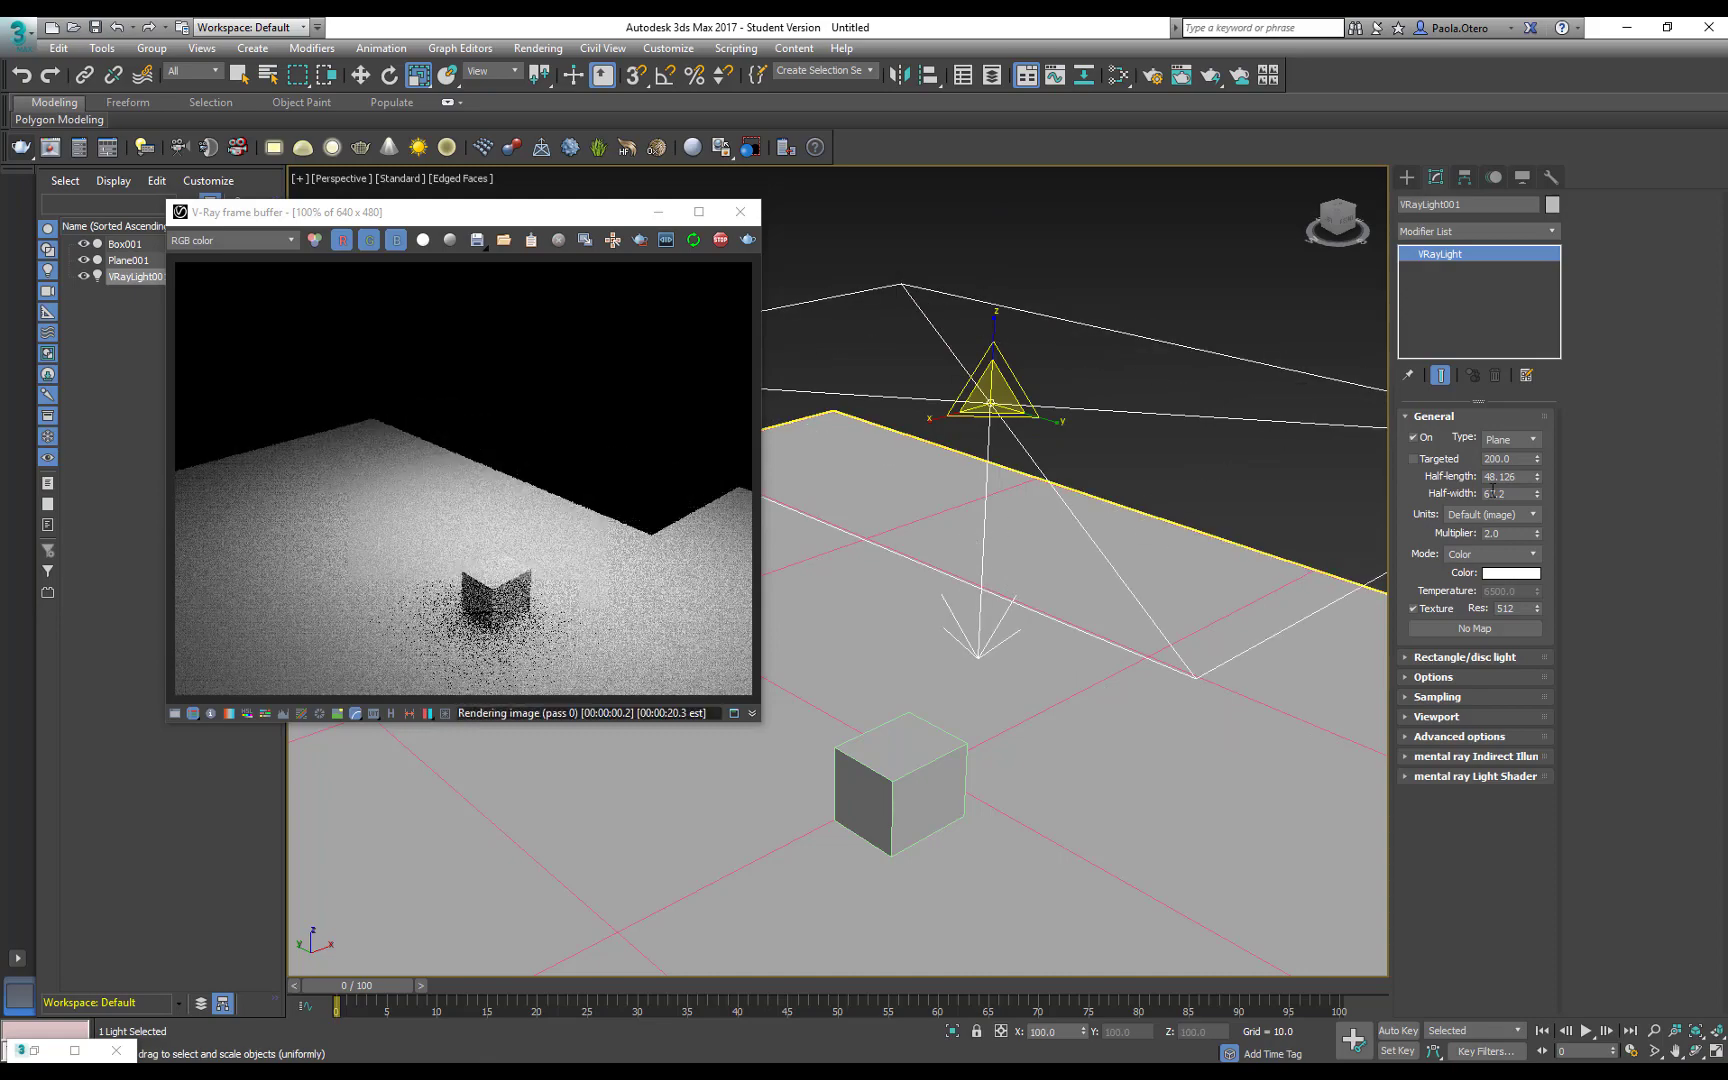
- Tilt the plane light to shine diagonally and move it to about X 11.7 and Z 41.6
{"action": "mouse_move", "coordinate": [1005, 714]}
{"action": "middle_mouse_down", "text": "alt"}
{"action": "mouse_move", "coordinate": [935, 710]}
{"action": "mouse_move", "coordinate": [978, 717]}
{"action": "middle_mouse_up", "text": "alt"}
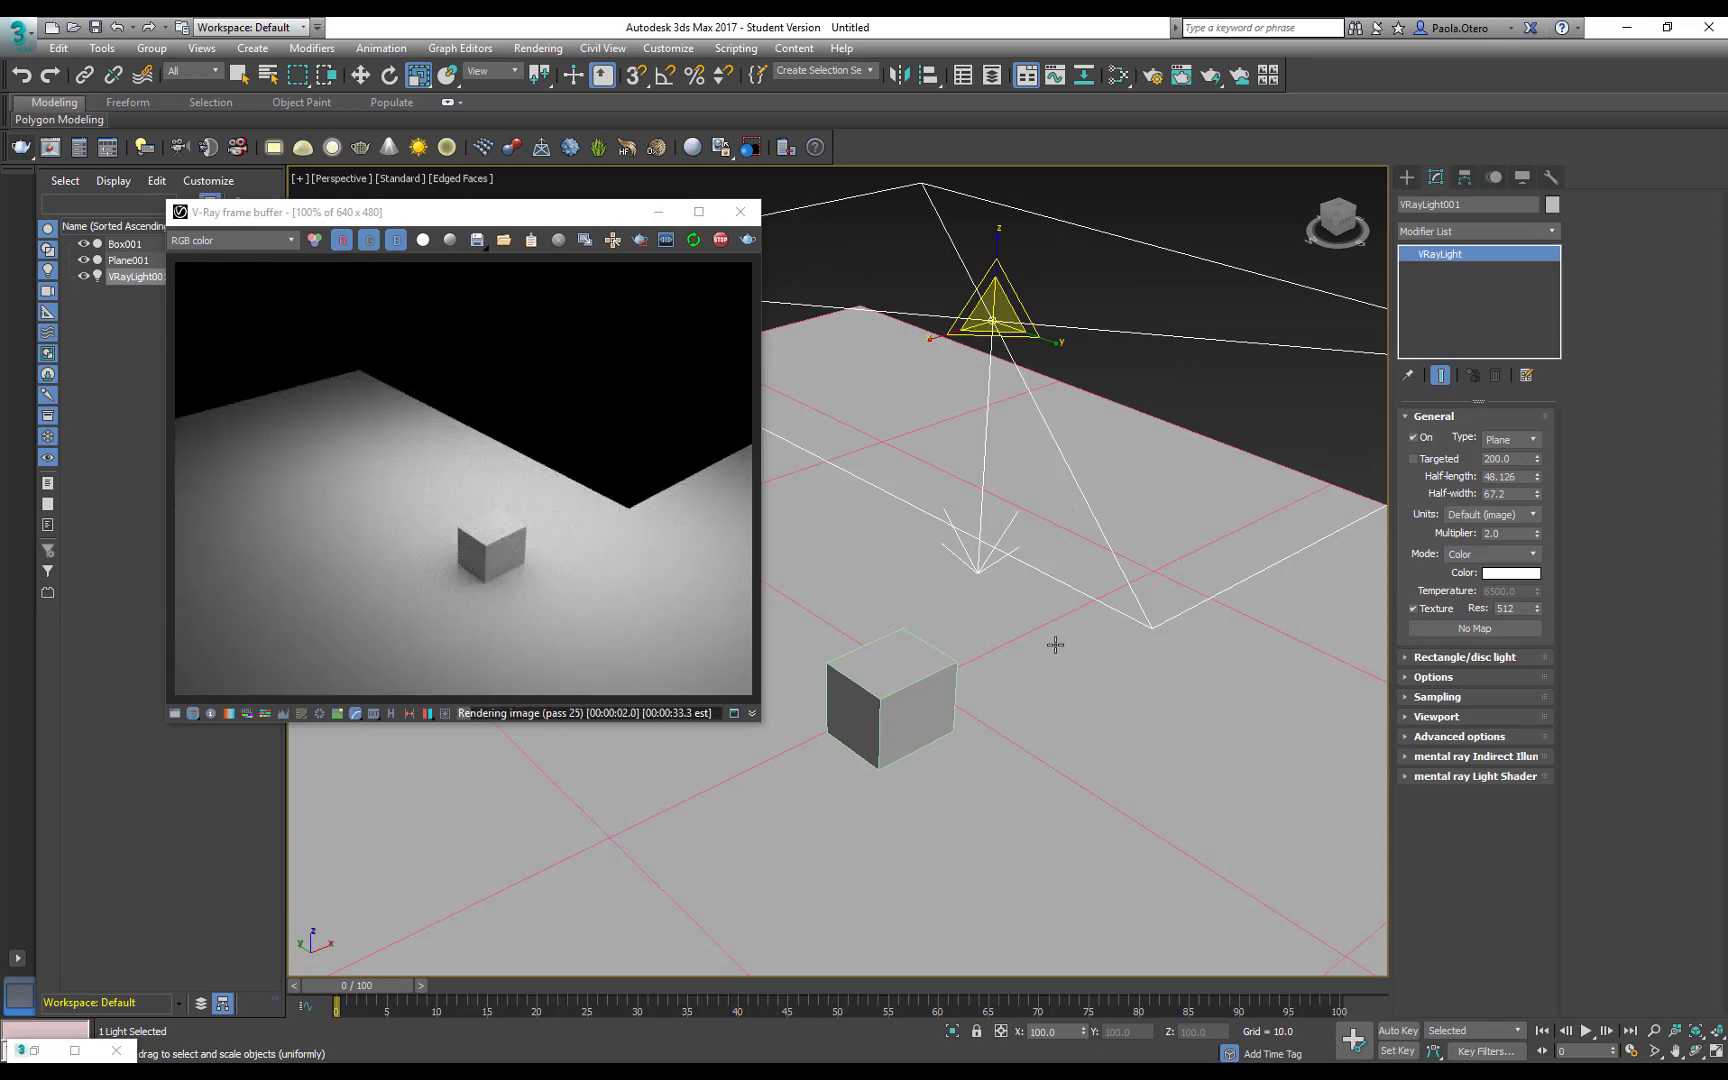
{"action": "middle_click_drag", "start_coordinate": [1057, 754], "coordinate": [1157, 741], "text": "alt"}
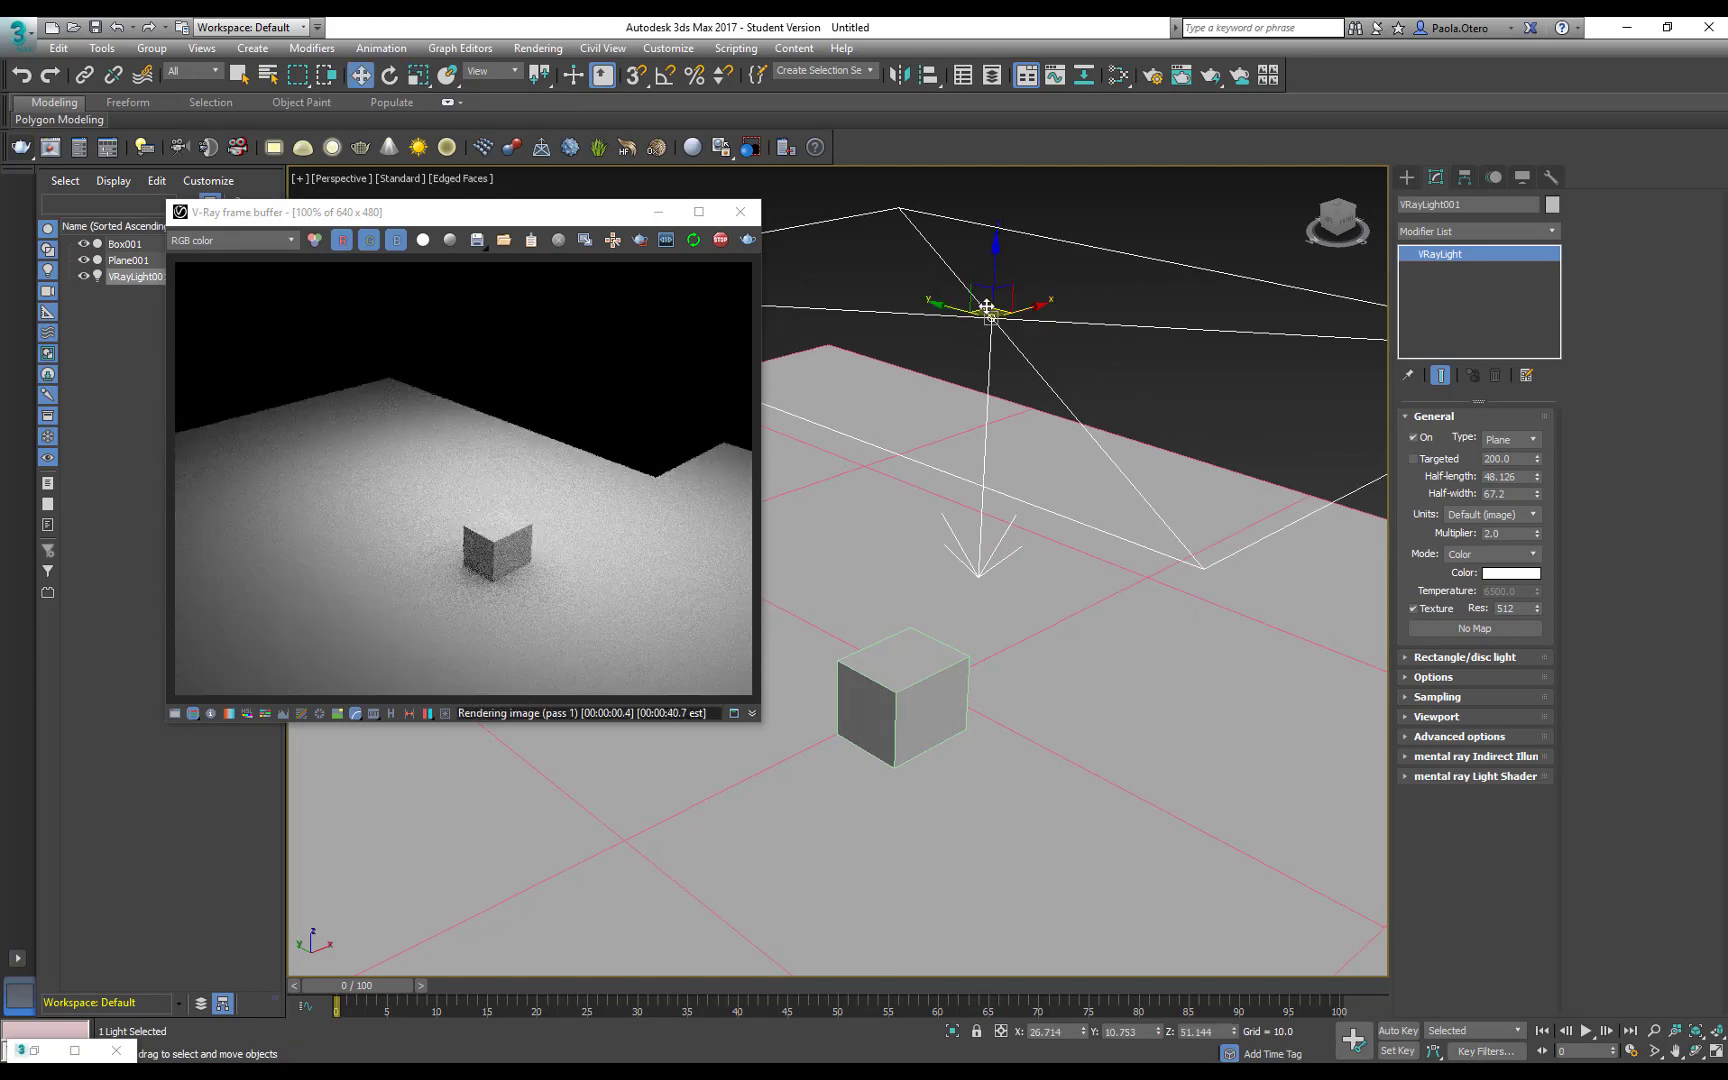
{"action": "key", "text": "q"}
{"action": "key", "text": "e"}
{"action": "left_click_drag", "start_coordinate": [958, 292], "coordinate": [938, 400]}
{"action": "key", "text": "w"}
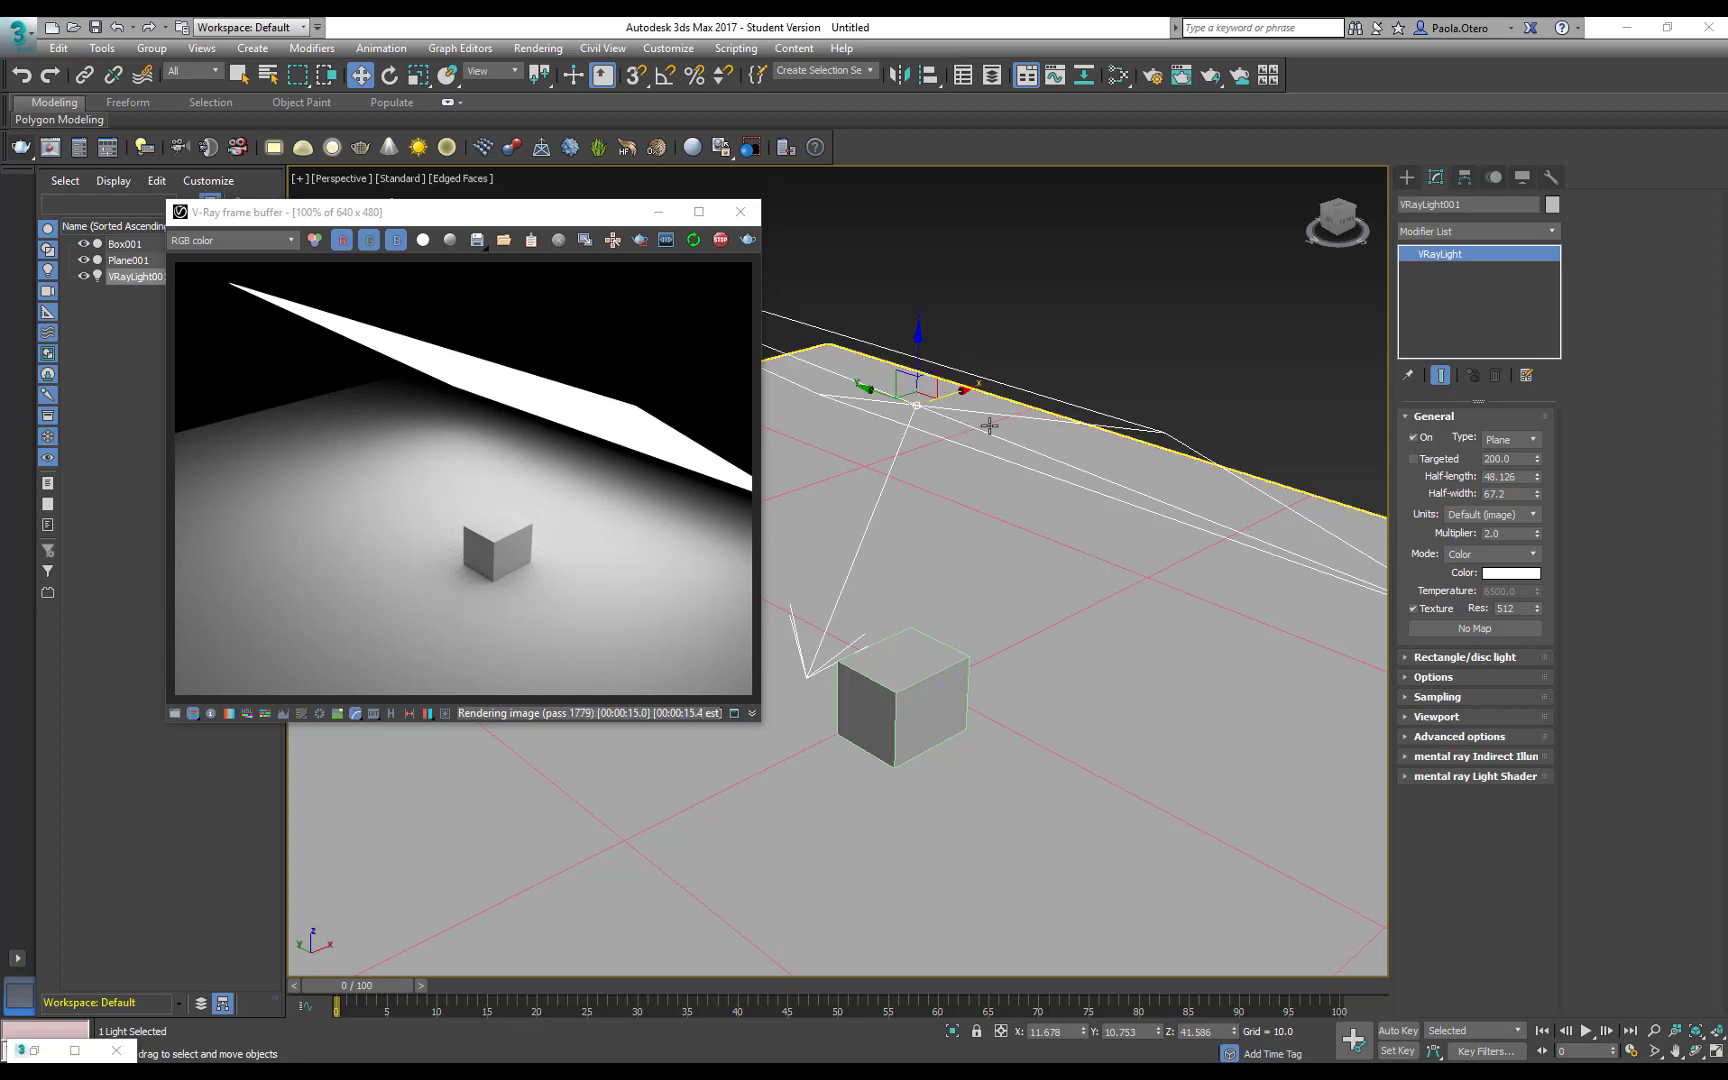
- Reduce the tilted light's half-length to about 42.4 and shrink its half-width to roughly 57
{"action": "middle_click_drag", "start_coordinate": [1030, 682], "coordinate": [1095, 668], "text": "alt"}
{"action": "left_click_drag", "start_coordinate": [1537, 477], "coordinate": [1540, 518]}
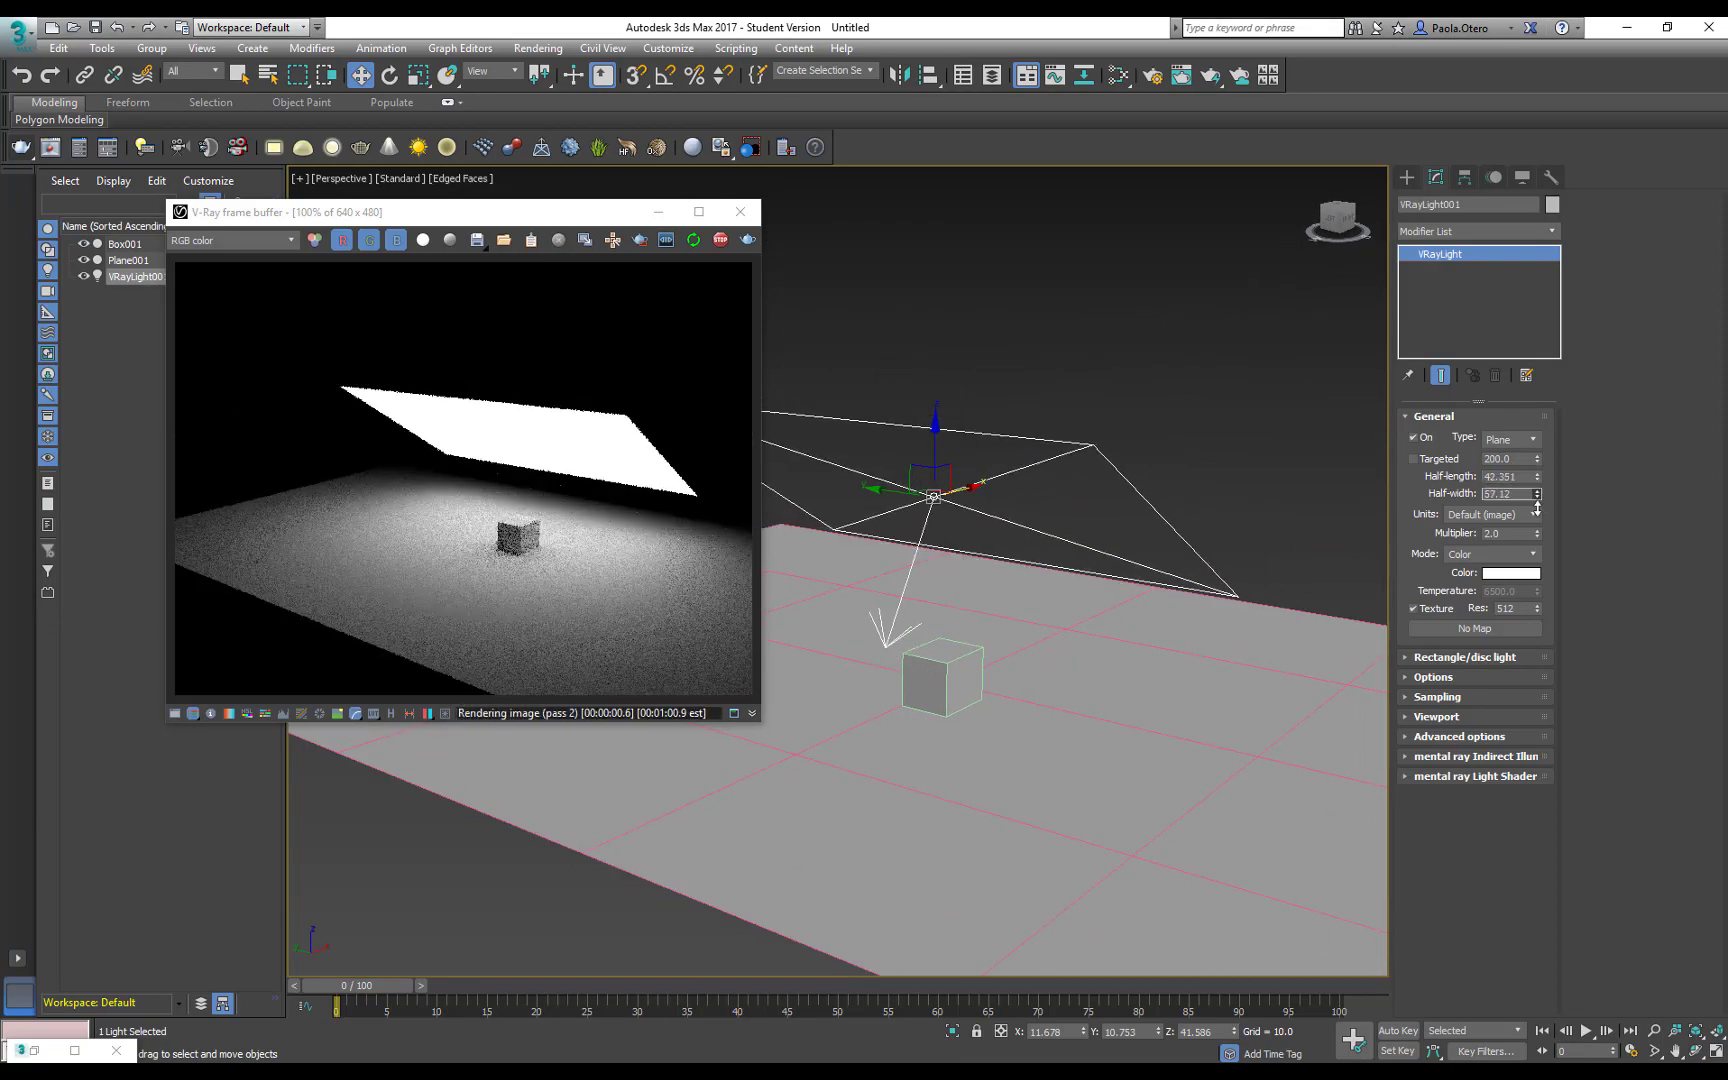
- Switch the V-Ray light's type from Plane to Disc, and from Disc to Mesh
{"action": "left_click", "coordinate": [1535, 441]}
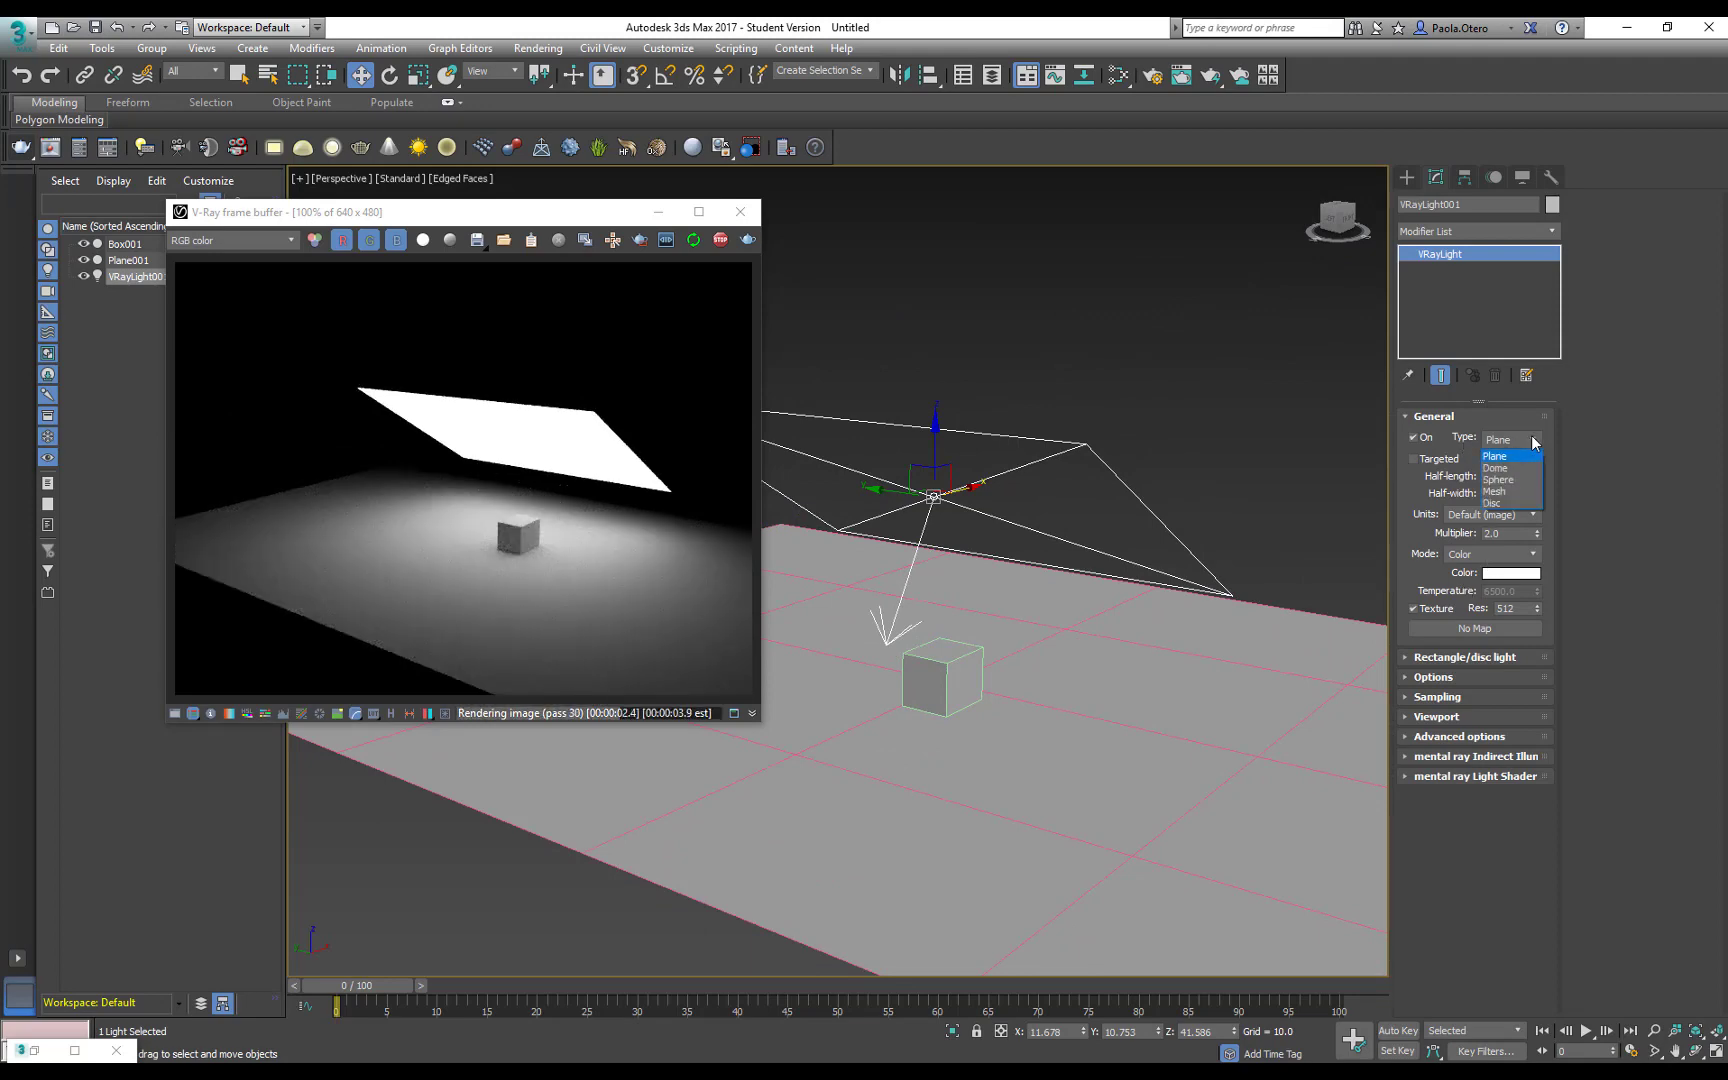
{"action": "left_click", "coordinate": [1513, 503]}
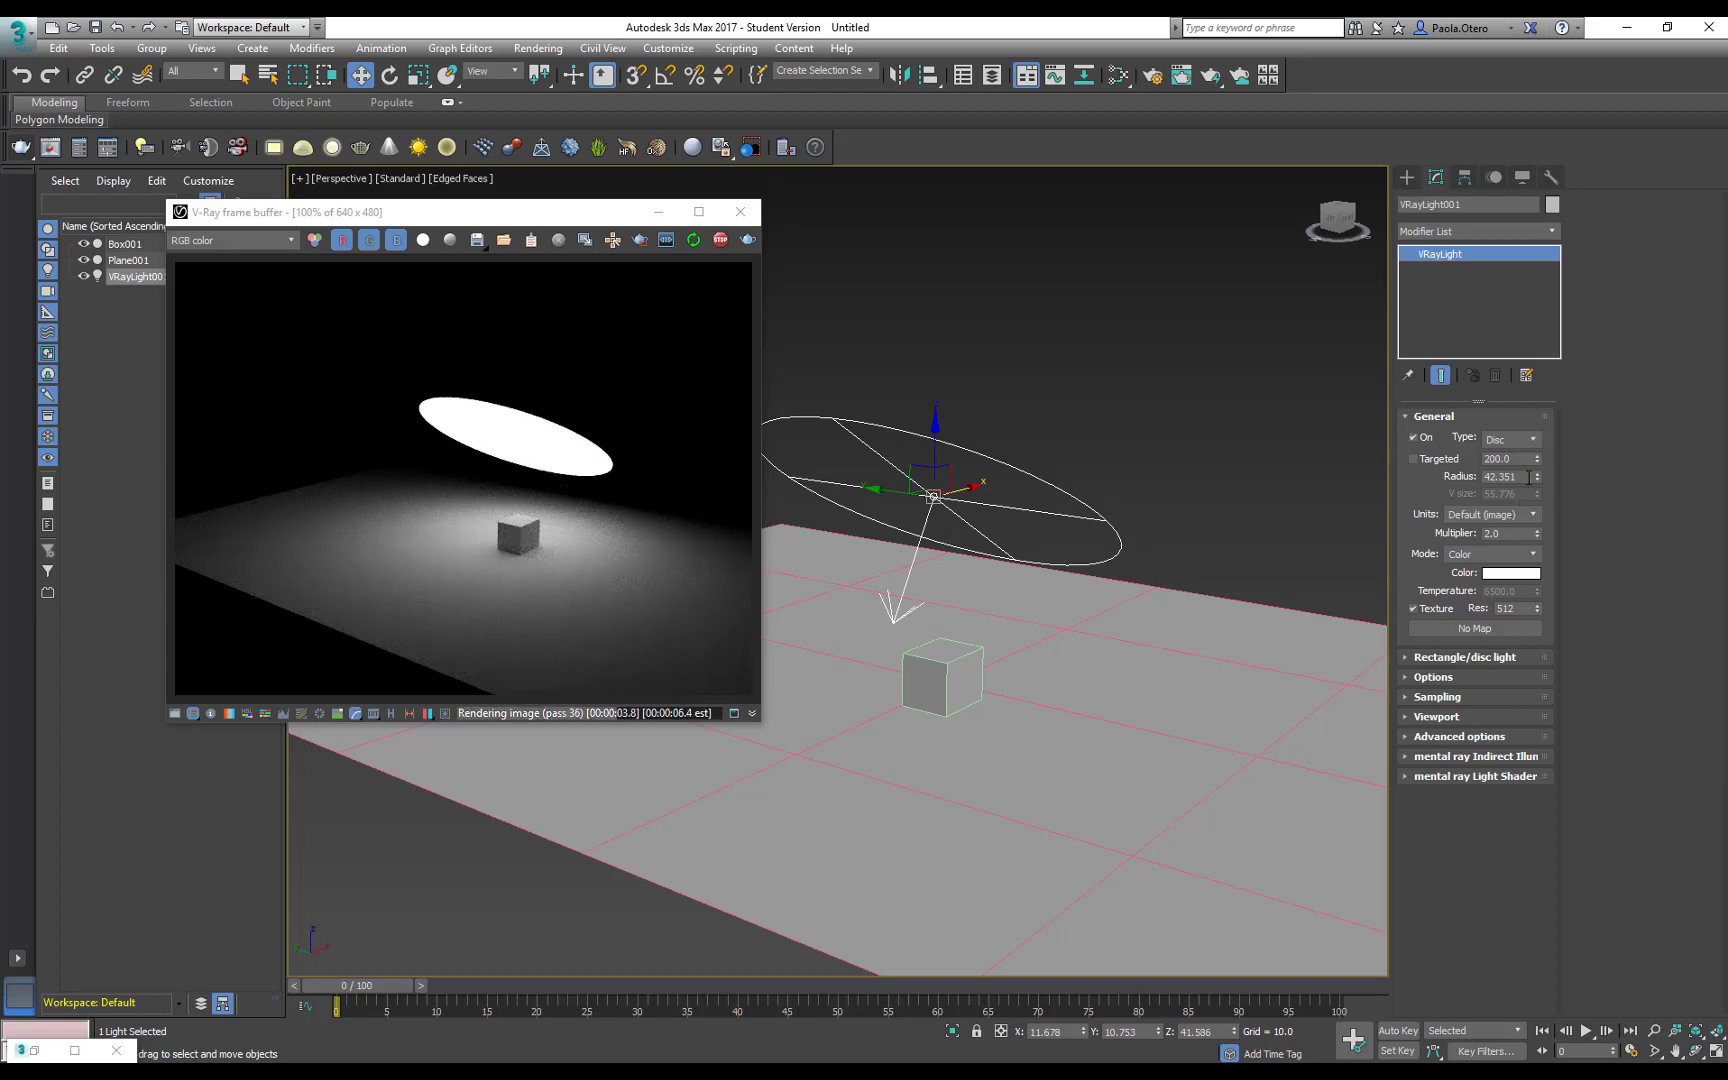
{"action": "left_click", "coordinate": [1535, 441]}
{"action": "left_click", "coordinate": [1519, 496]}
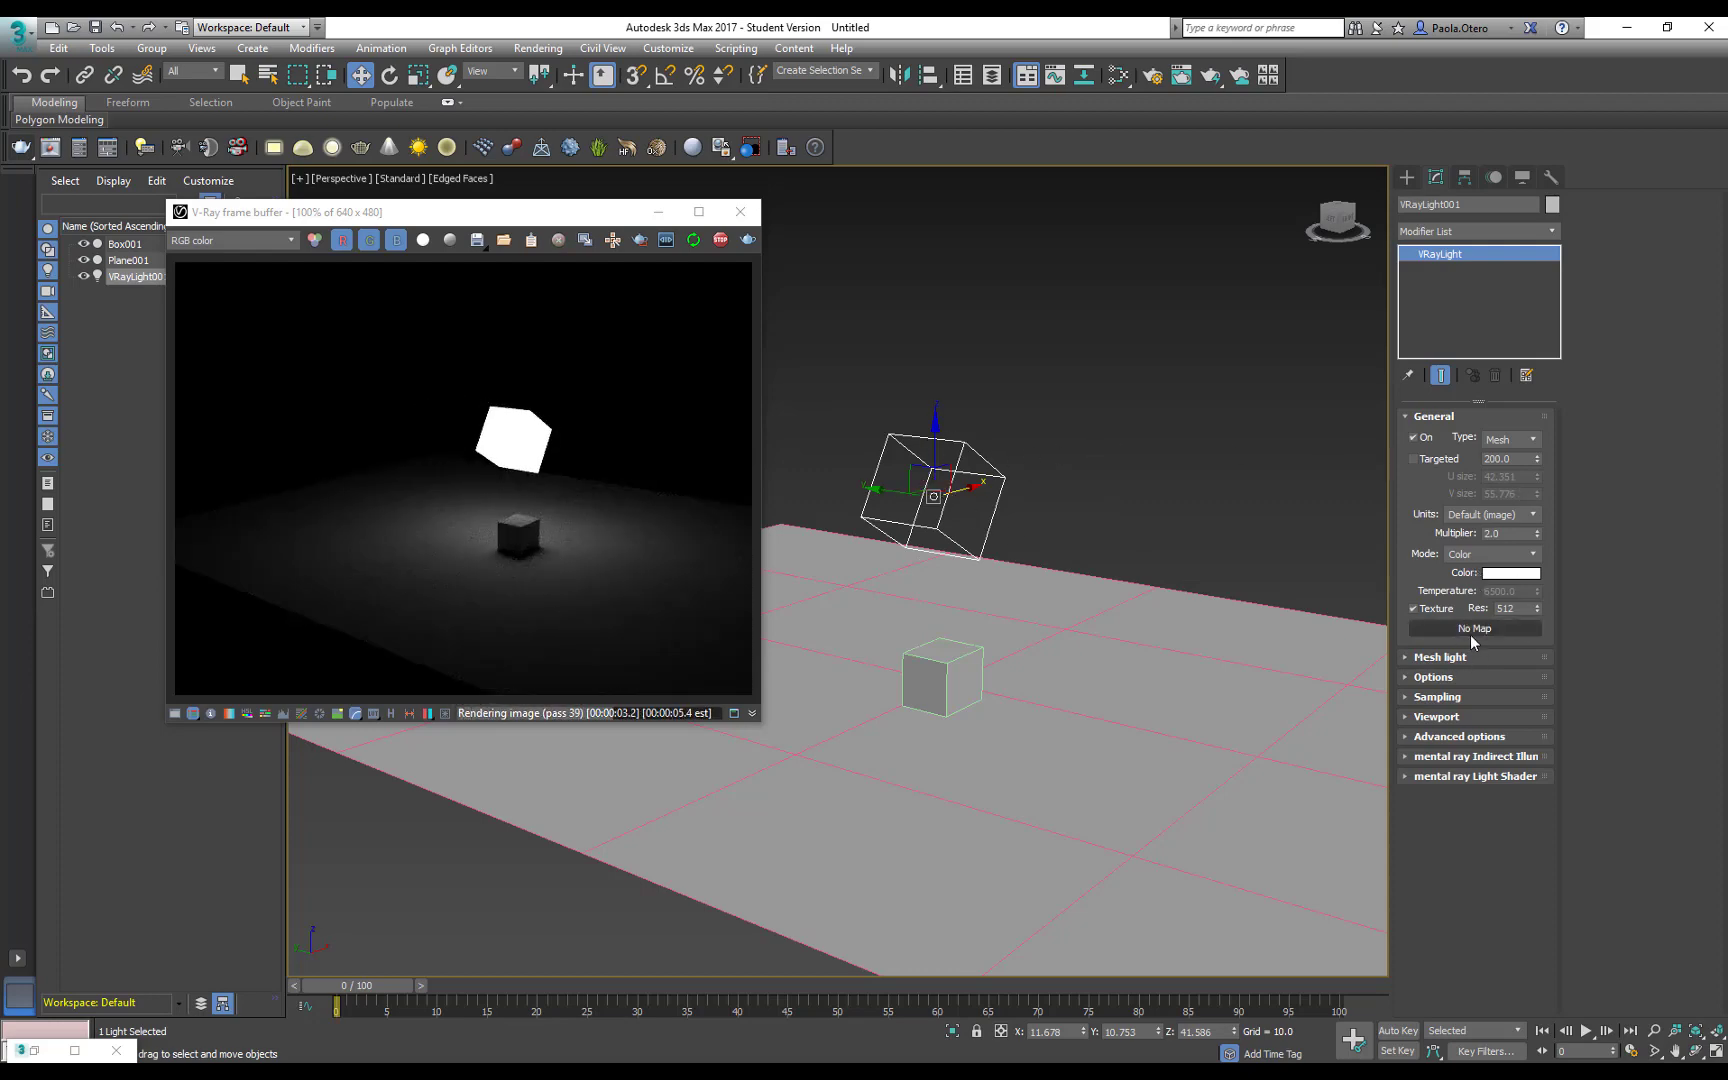
- Pick the box on the floor as the mesh light's source geometry
{"action": "left_click", "coordinate": [1444, 658]}
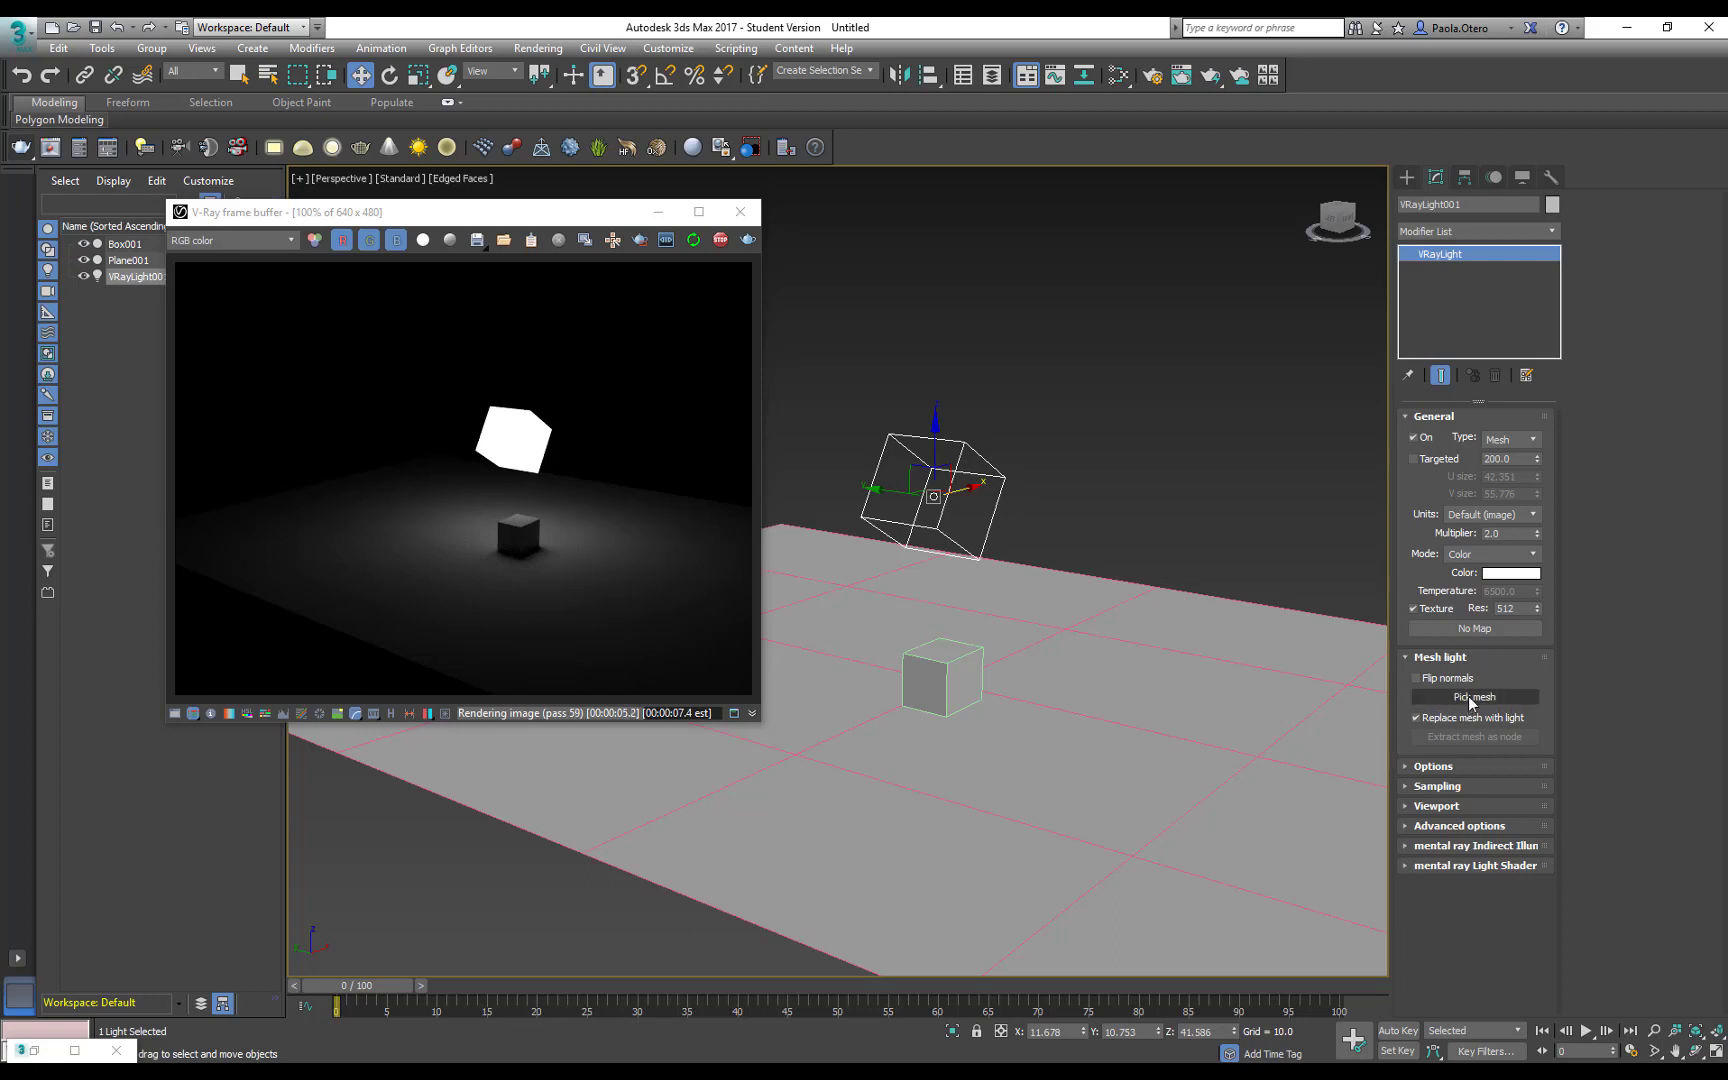
{"action": "left_click", "coordinate": [1474, 697]}
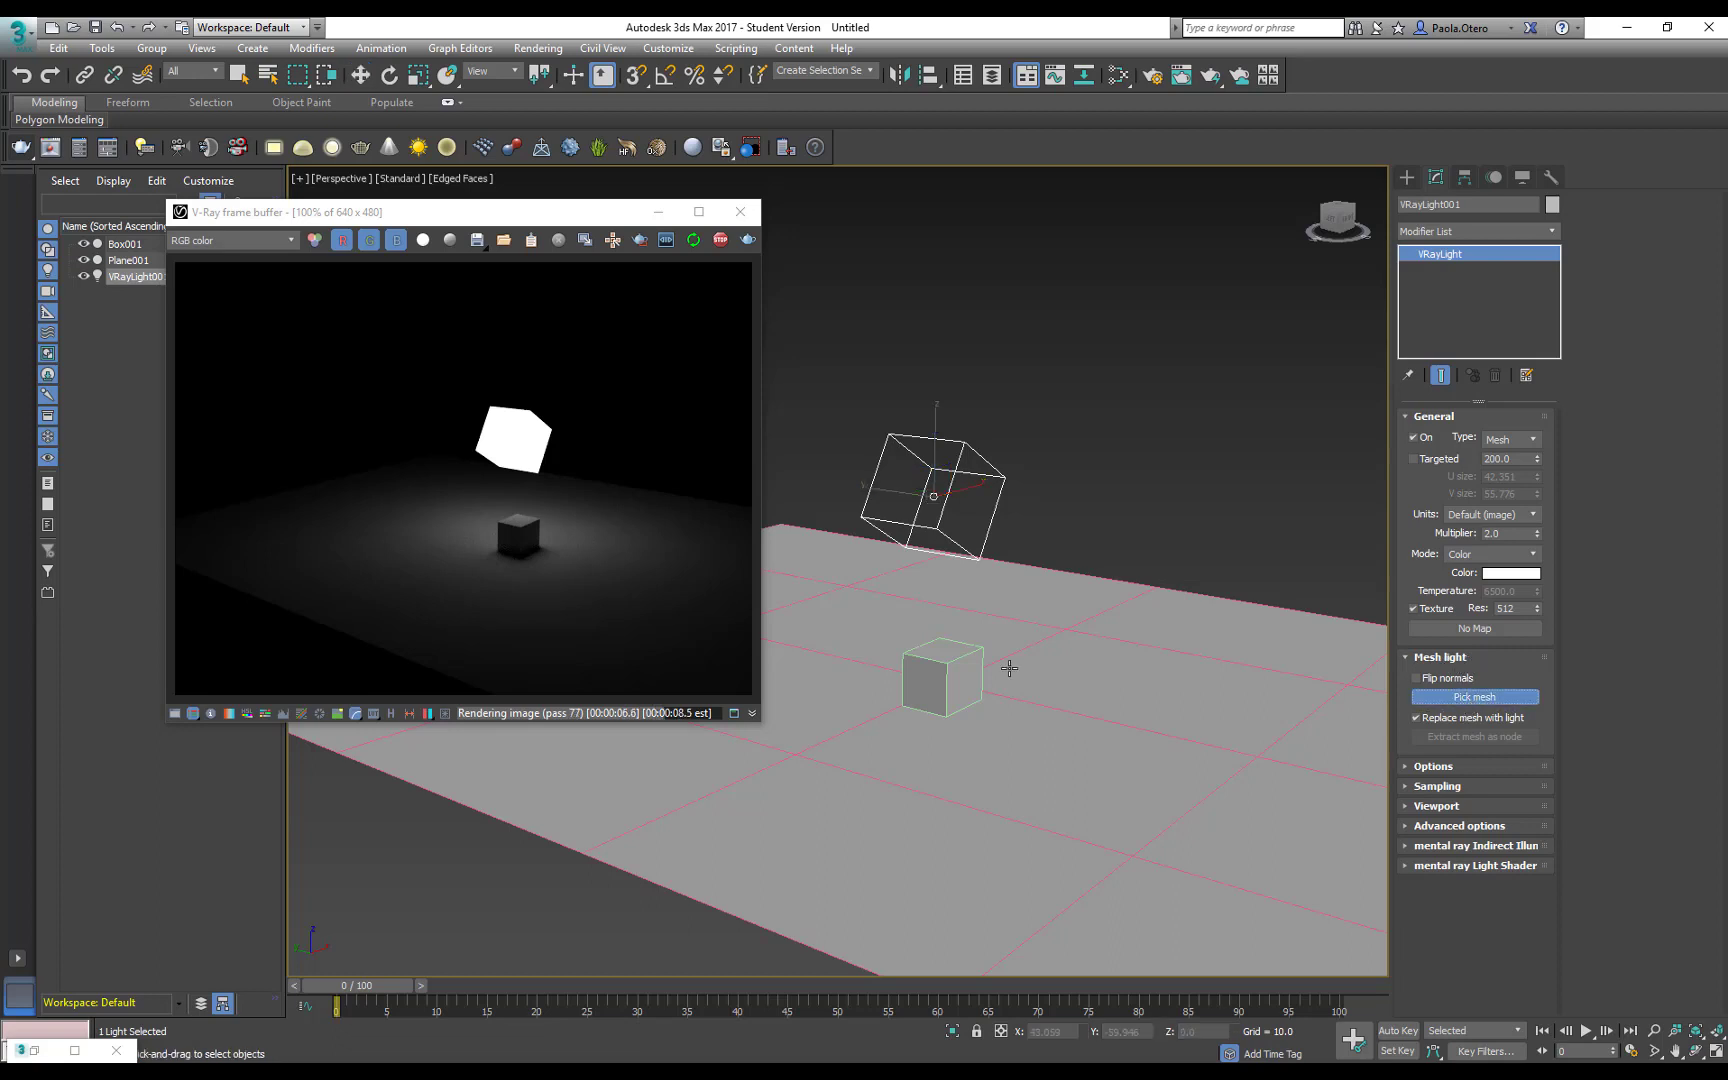
{"action": "left_click", "coordinate": [958, 672]}
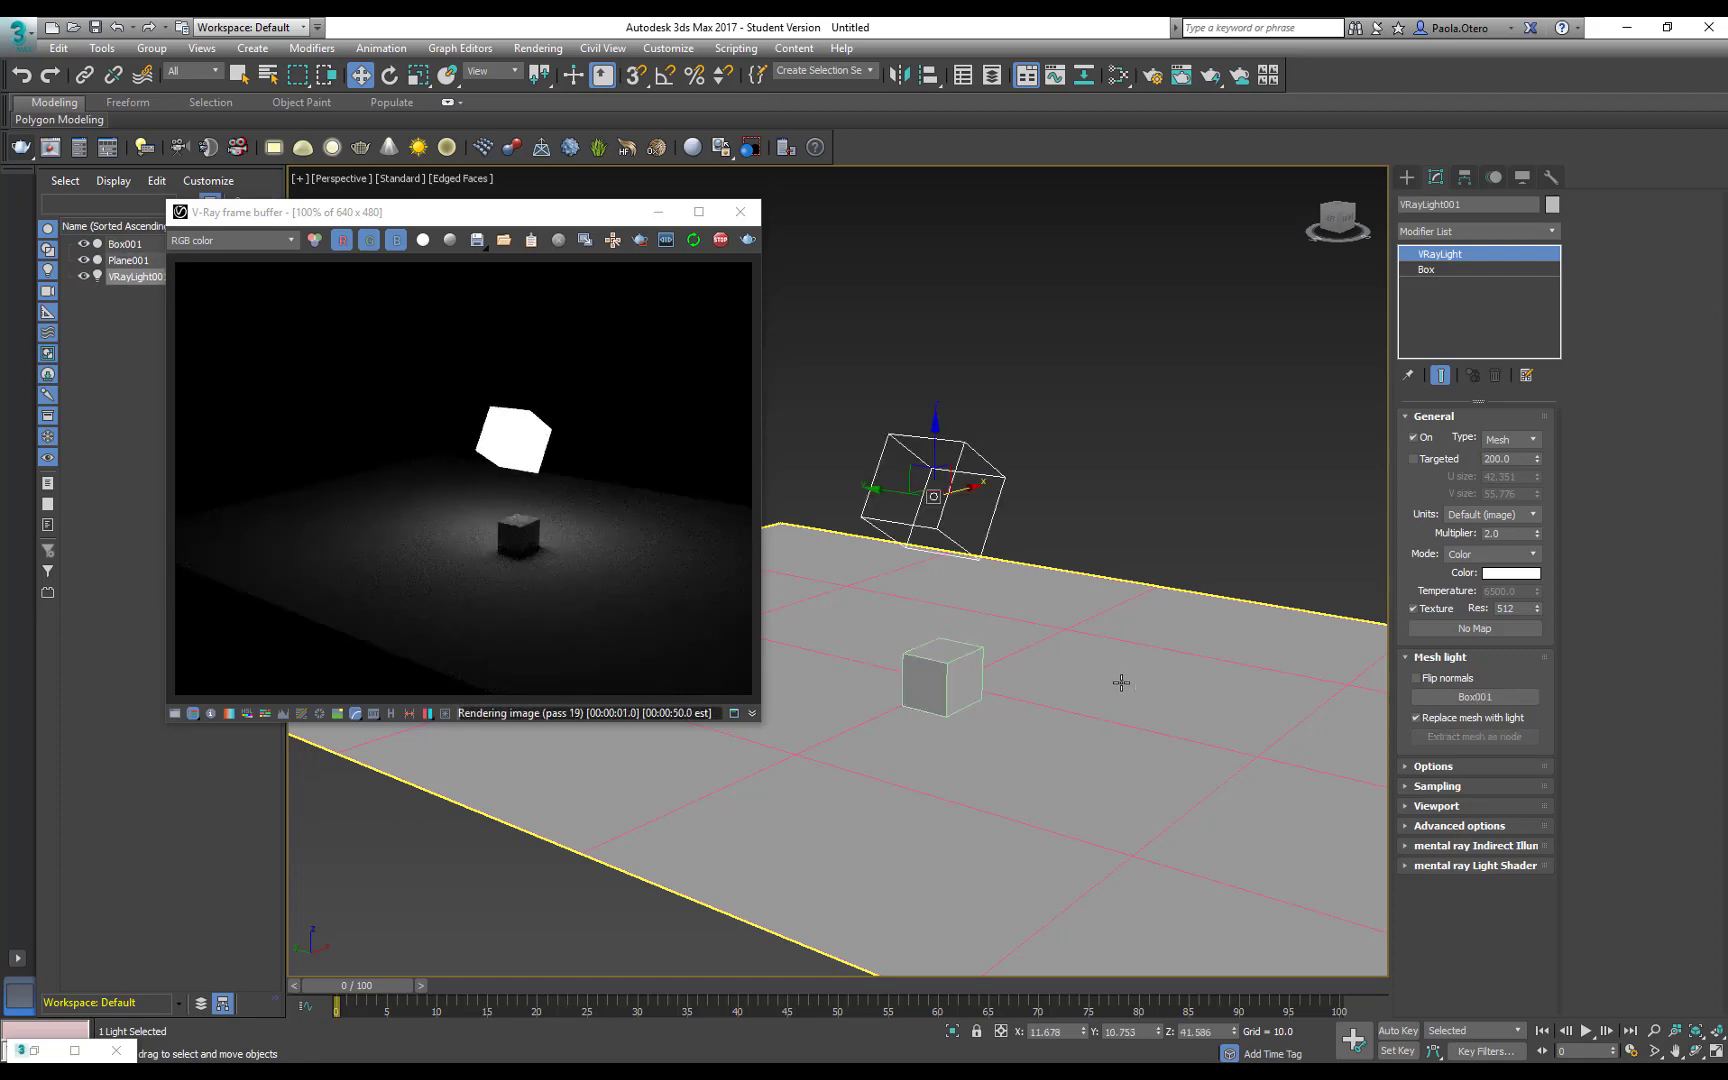
- Try the light as a Disc and as a Sphere, reducing the sphere's radius to about 6.8
{"action": "left_click", "coordinate": [1511, 440]}
{"action": "left_click", "coordinate": [1506, 497]}
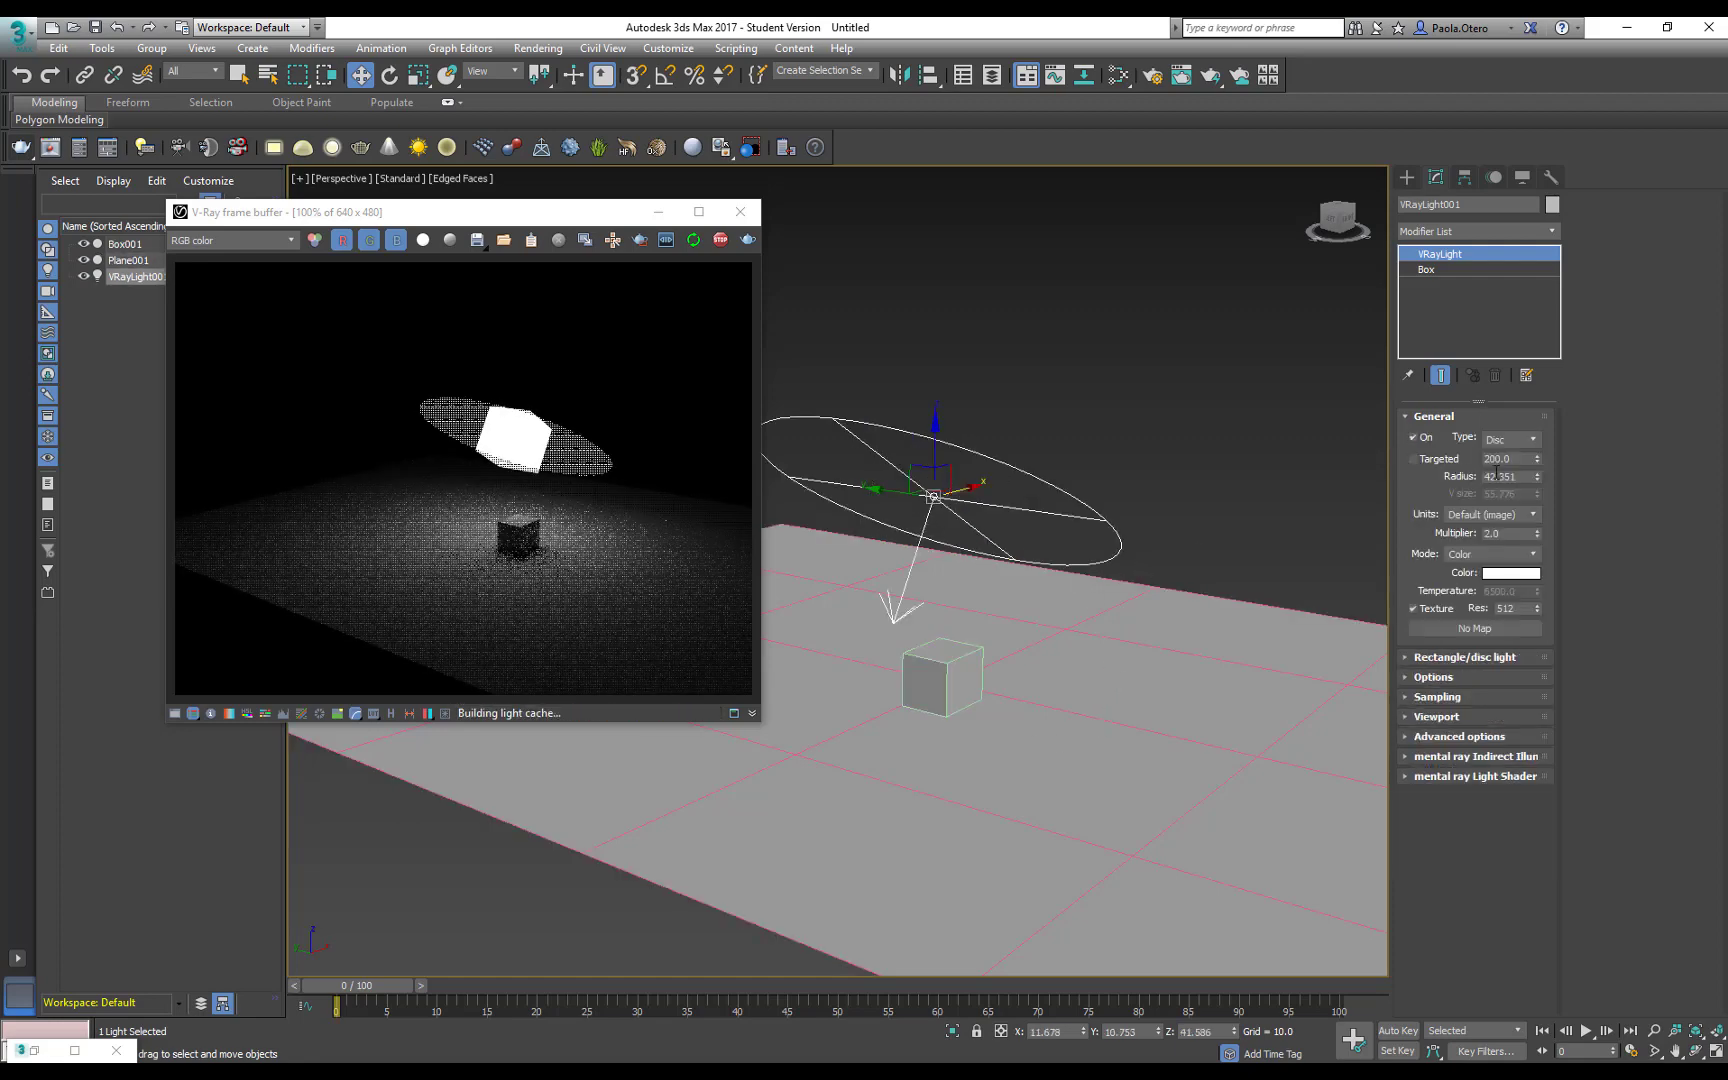
{"action": "left_click", "coordinate": [1533, 441]}
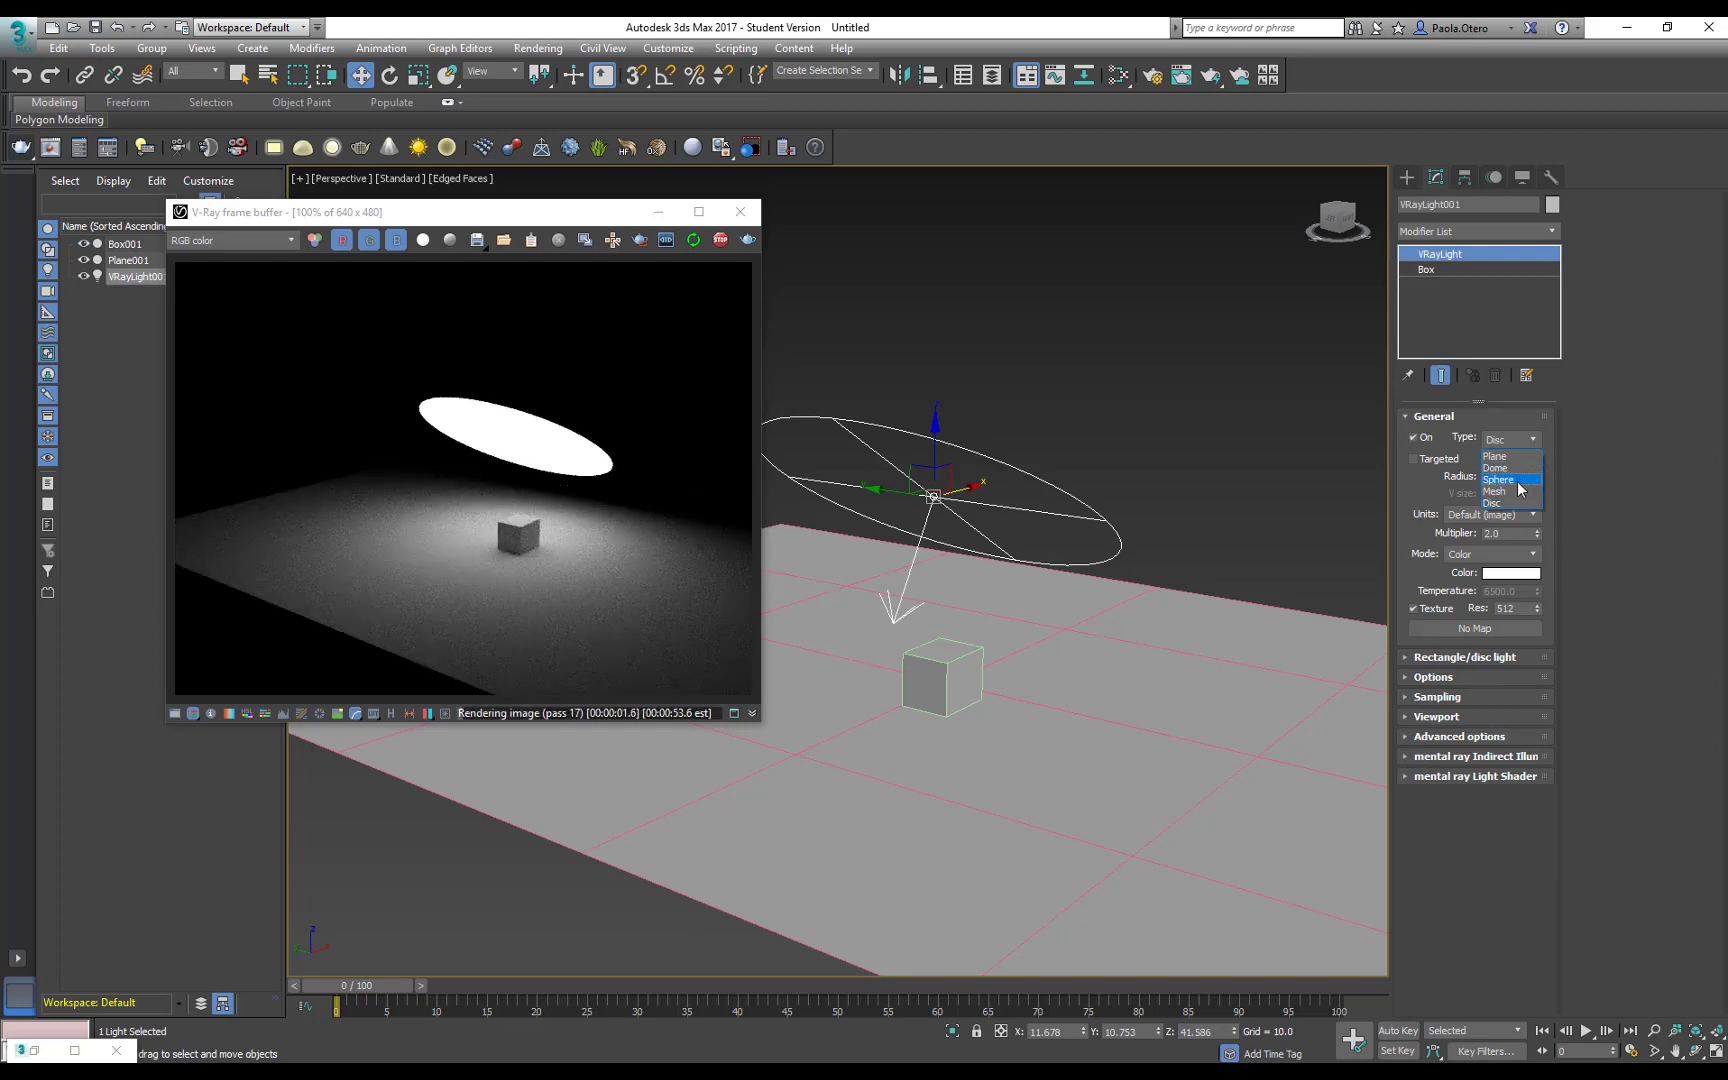
{"action": "left_click", "coordinate": [1515, 481]}
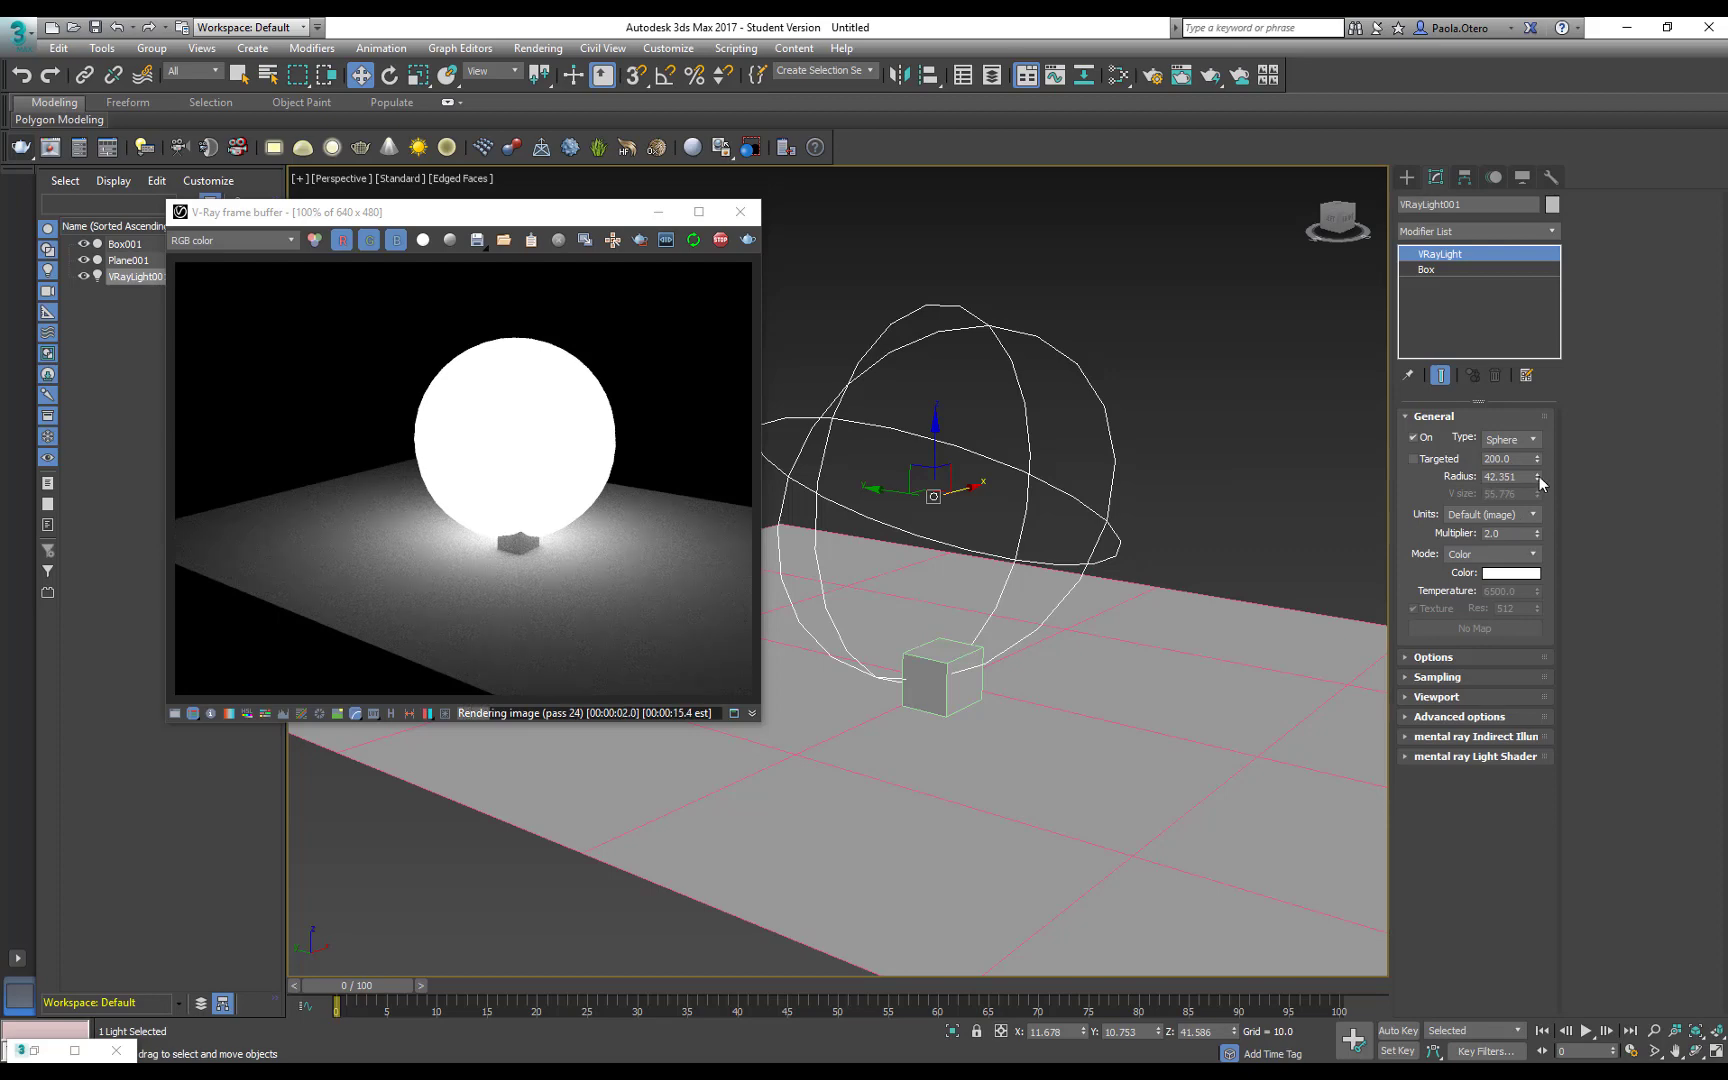
{"action": "left_click_drag", "start_coordinate": [1537, 477], "coordinate": [1538, 541]}
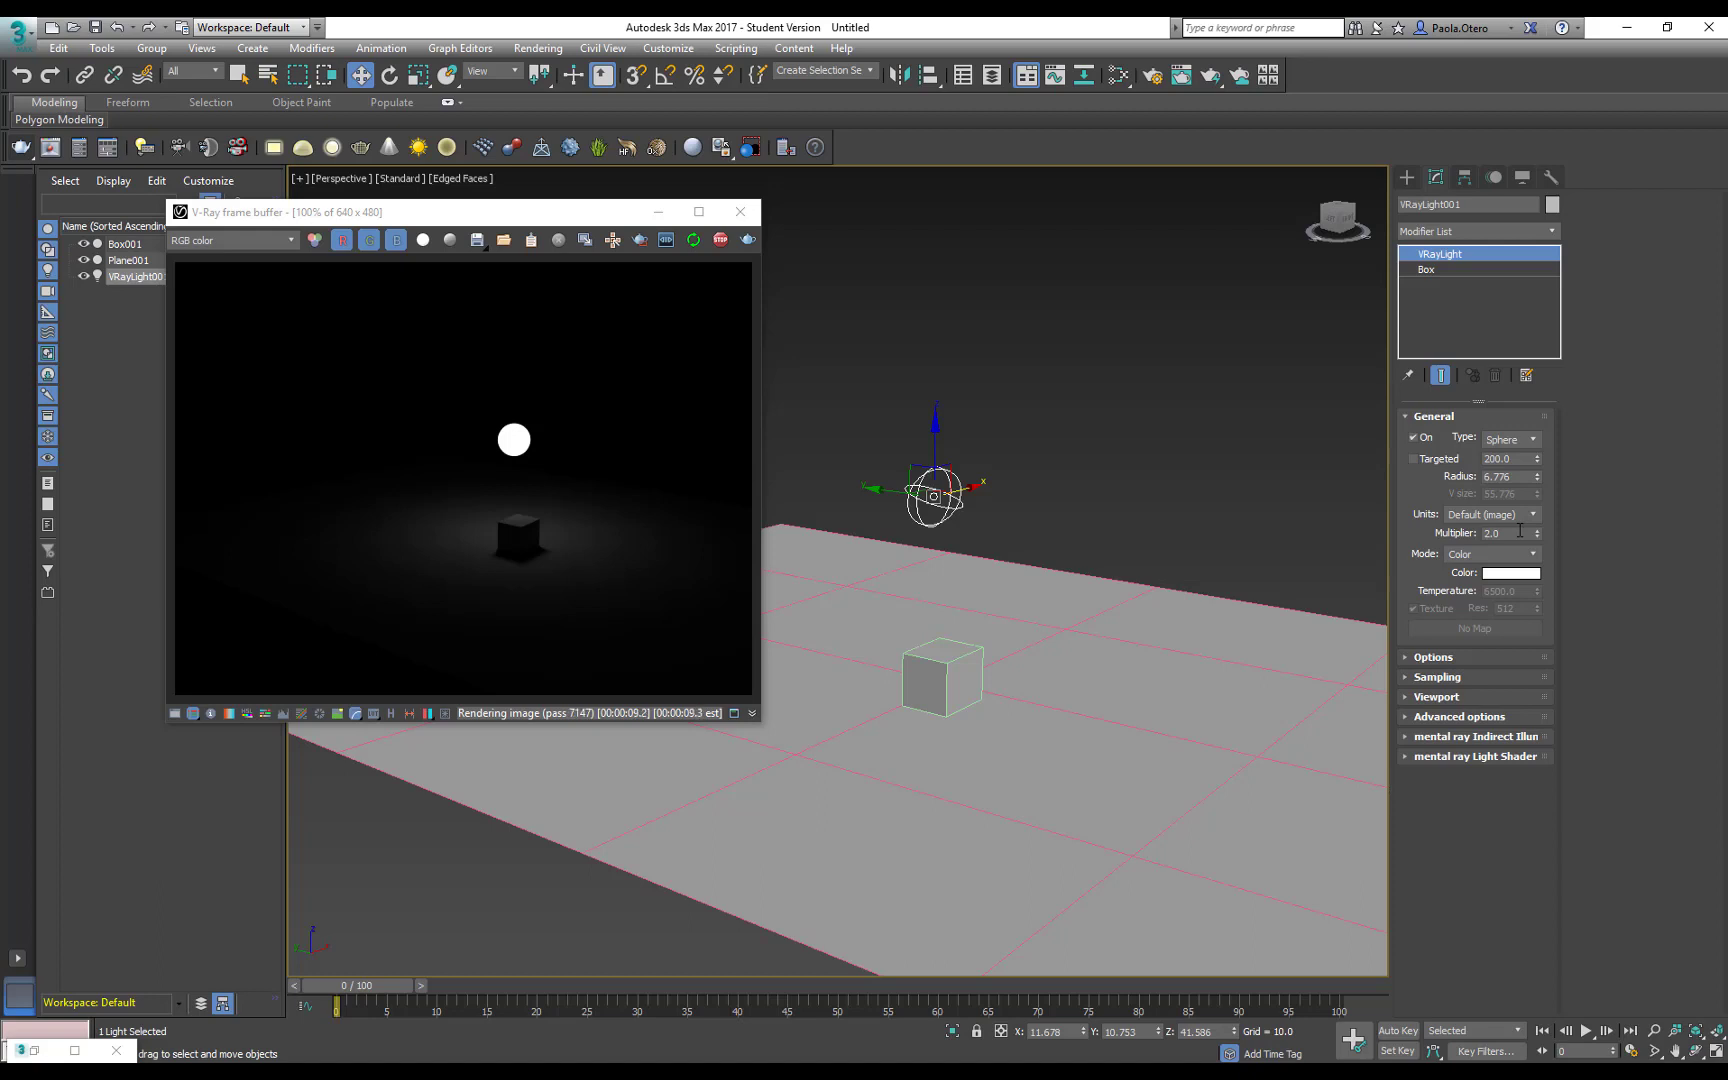
- Return the light's type to Plane and increase its half-length to about 37.1
{"action": "left_click", "coordinate": [1533, 441]}
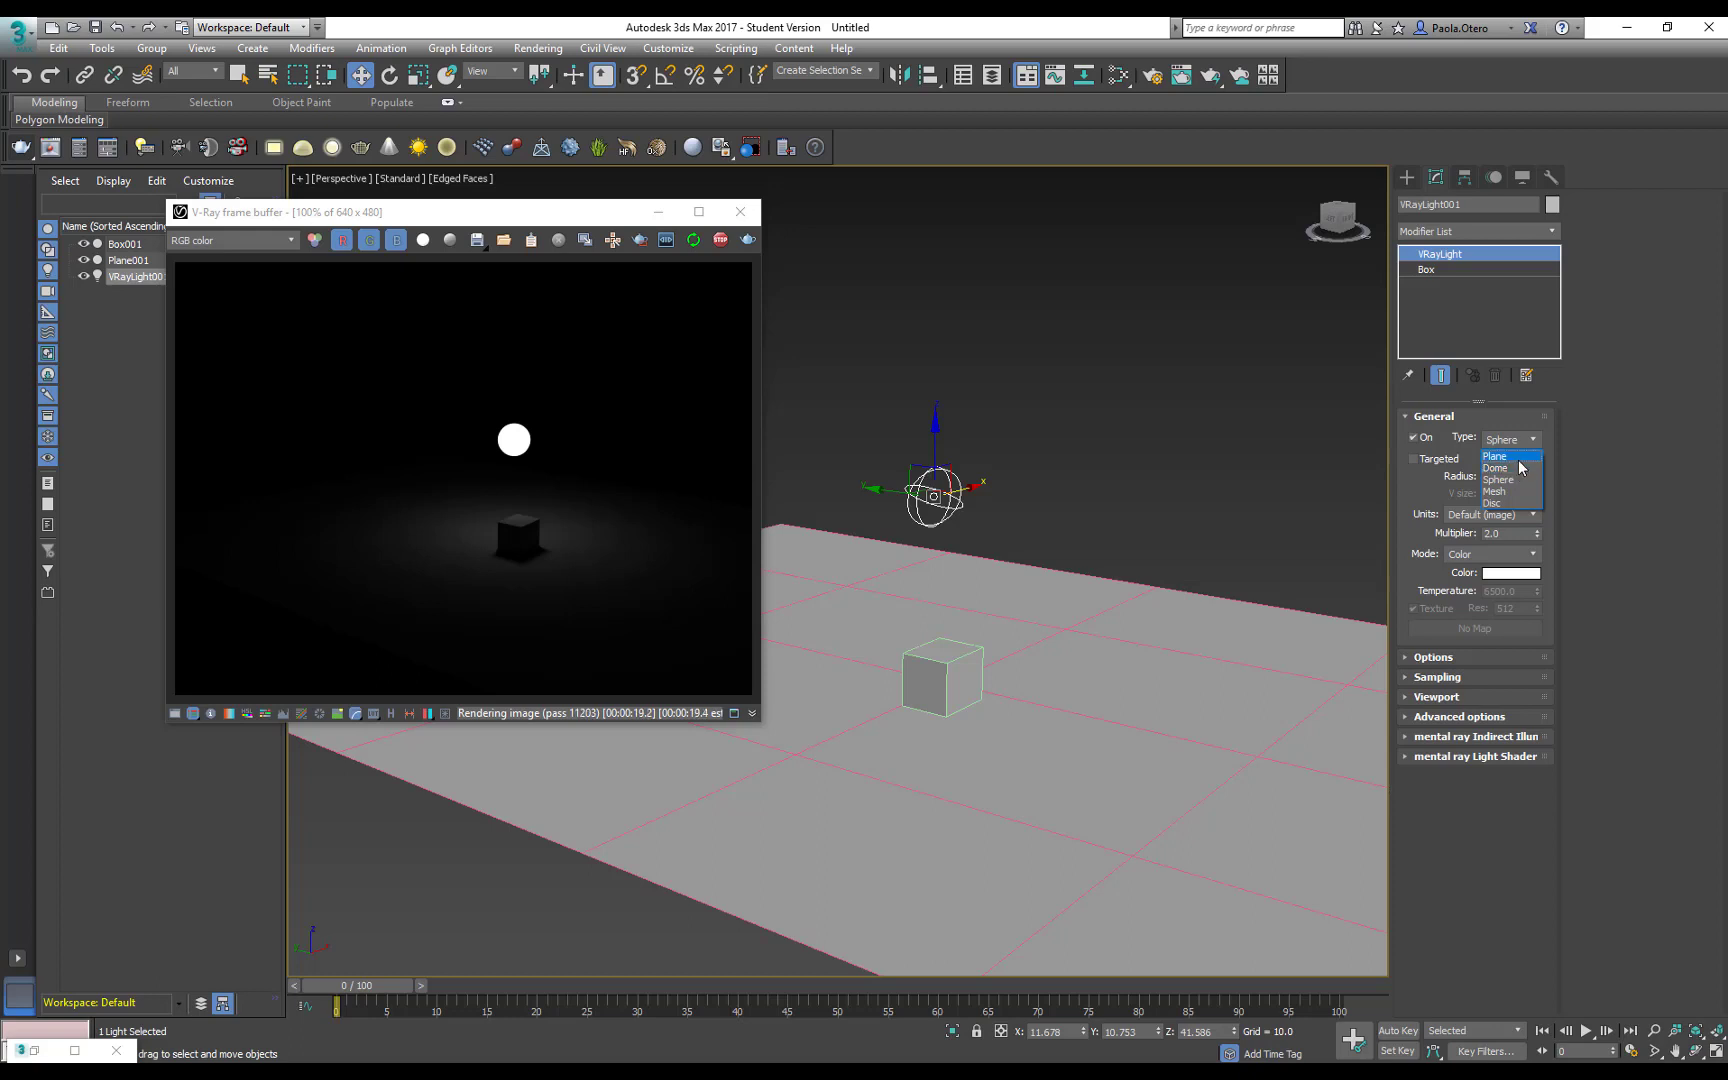
{"action": "left_click", "coordinate": [1517, 457]}
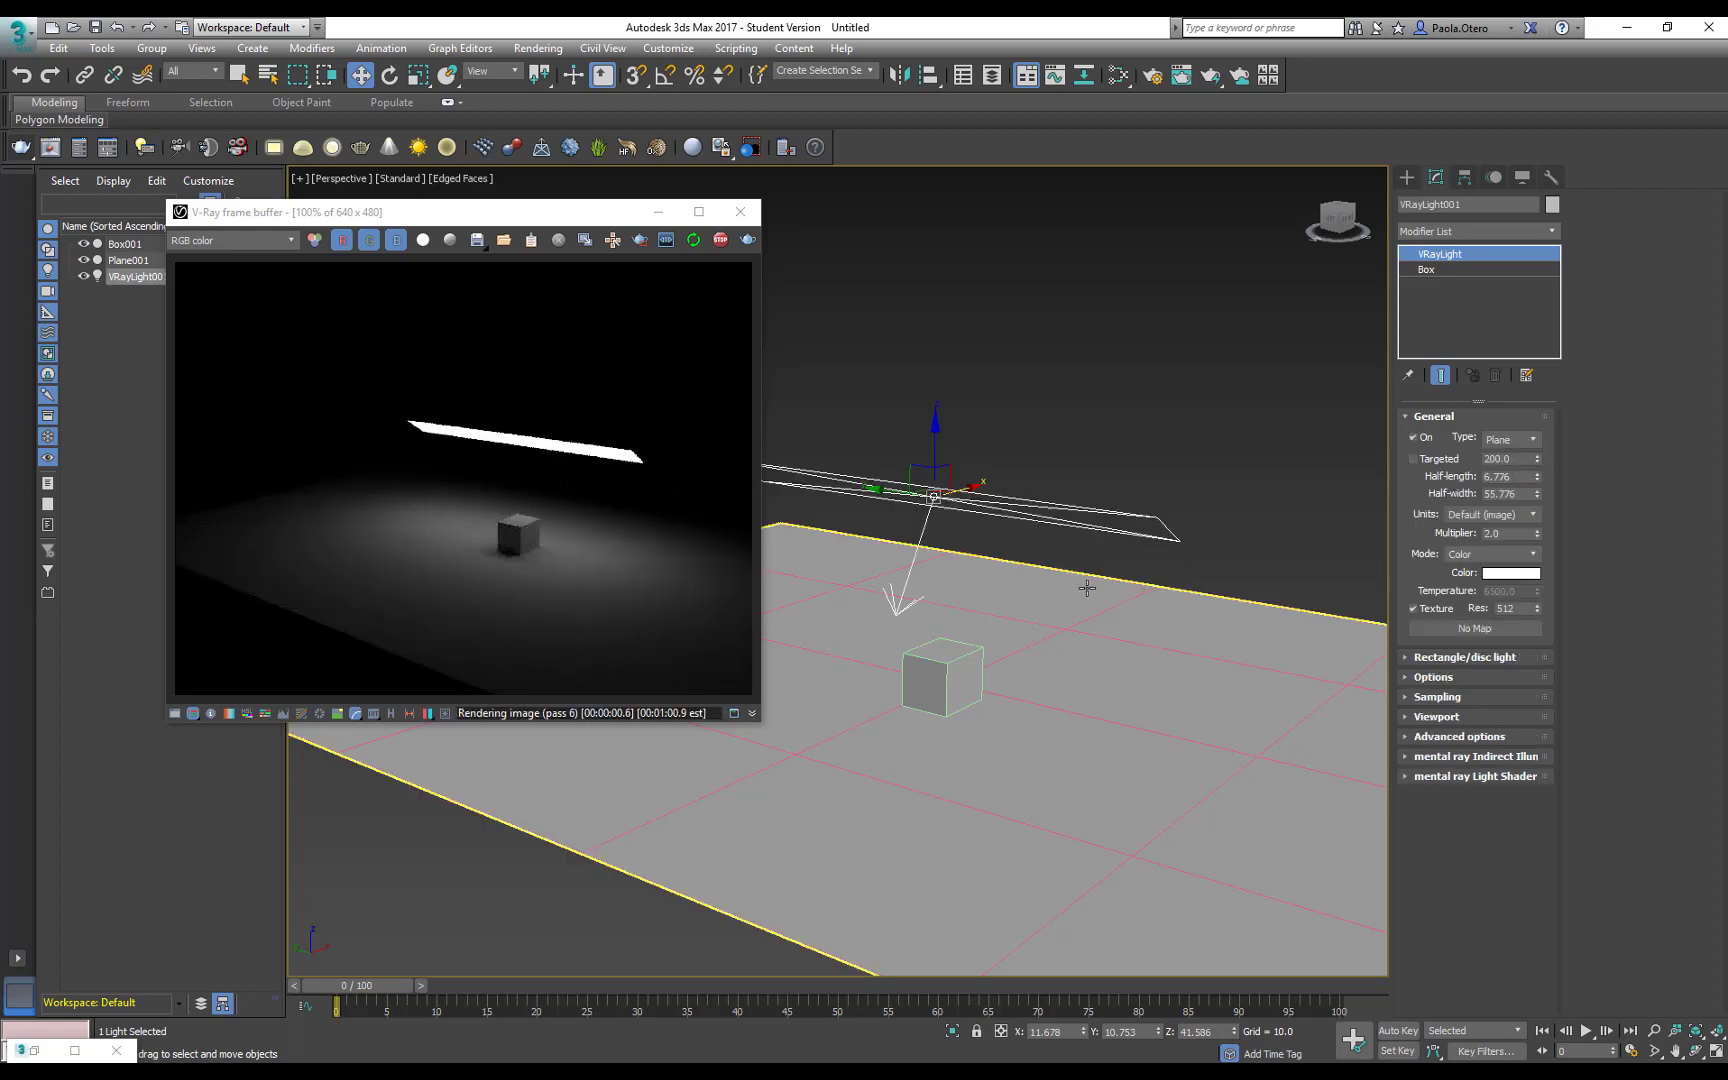
{"action": "left_click_drag", "start_coordinate": [1537, 474], "coordinate": [1491, 75]}
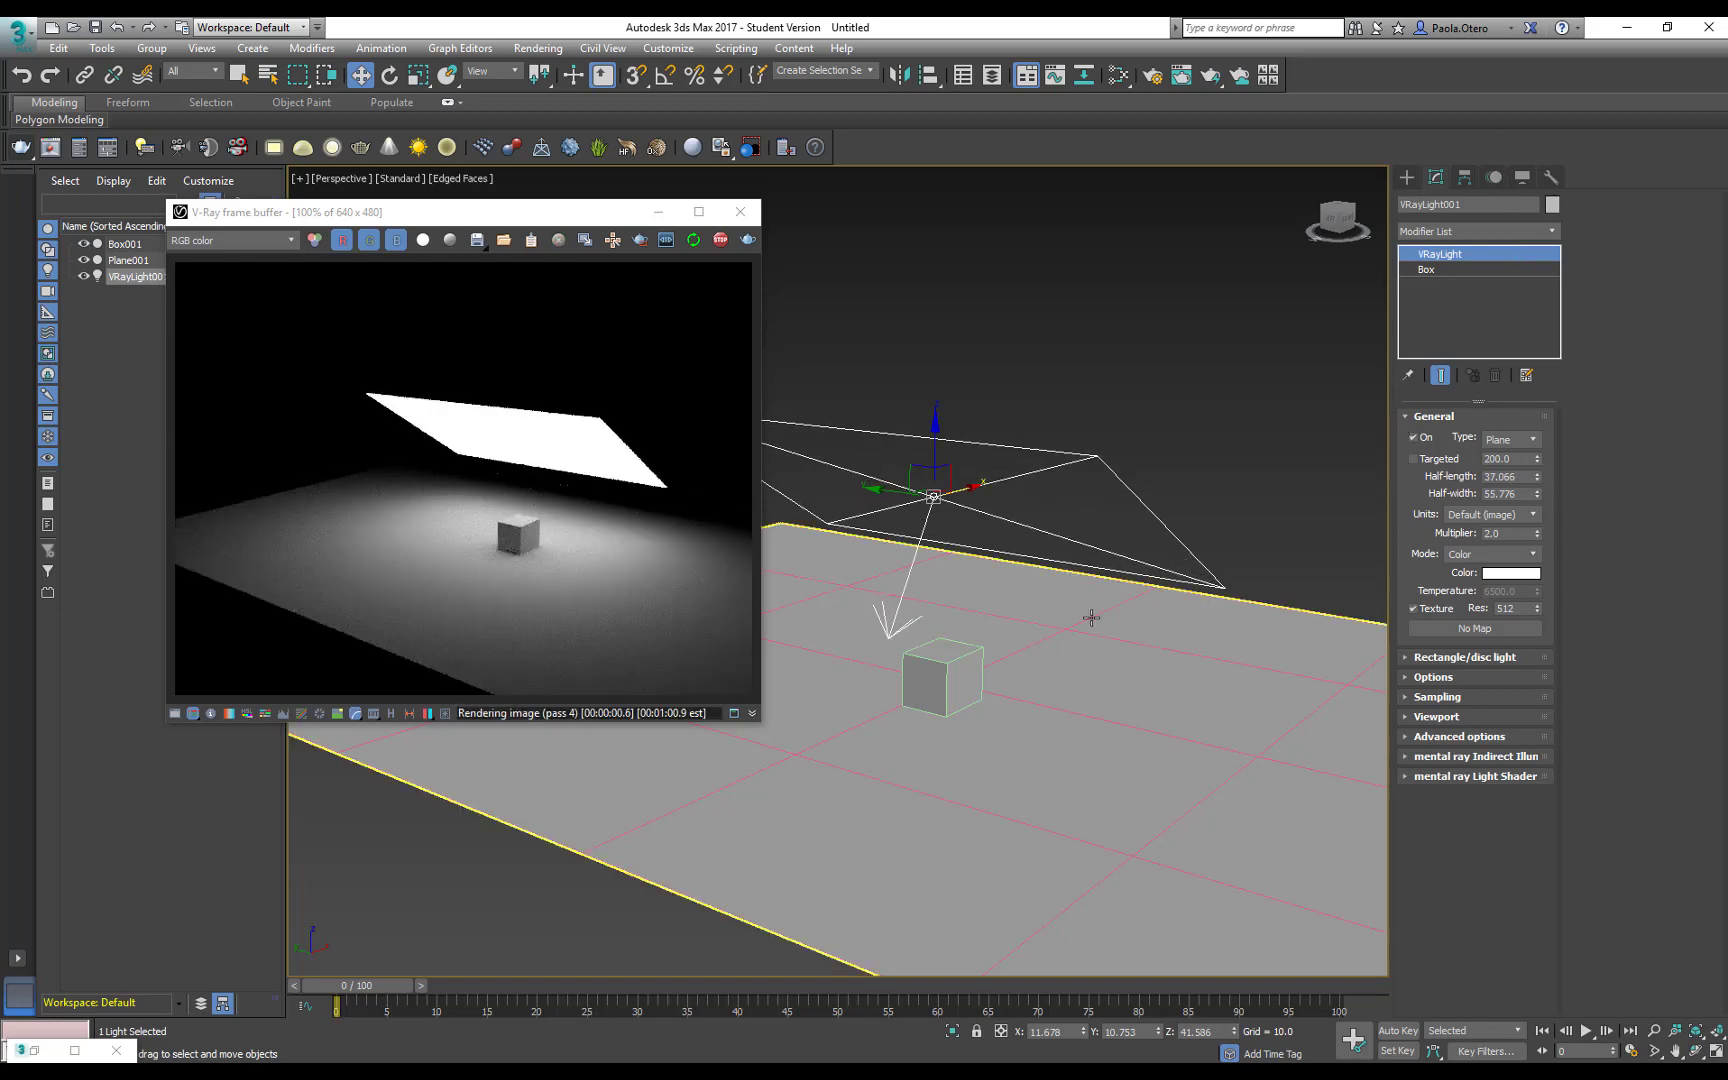
- Rotate the plane light until it stands nearly upright and shines sideways across the box
{"action": "mouse_move", "coordinate": [1077, 641]}
{"action": "middle_mouse_down", "text": "alt"}
{"action": "mouse_move", "coordinate": [1065, 617]}
{"action": "mouse_move", "coordinate": [1065, 663]}
{"action": "middle_mouse_up", "text": "alt"}
{"action": "key", "text": "e"}
{"action": "left_click_drag", "start_coordinate": [1065, 663], "coordinate": [1019, 569]}
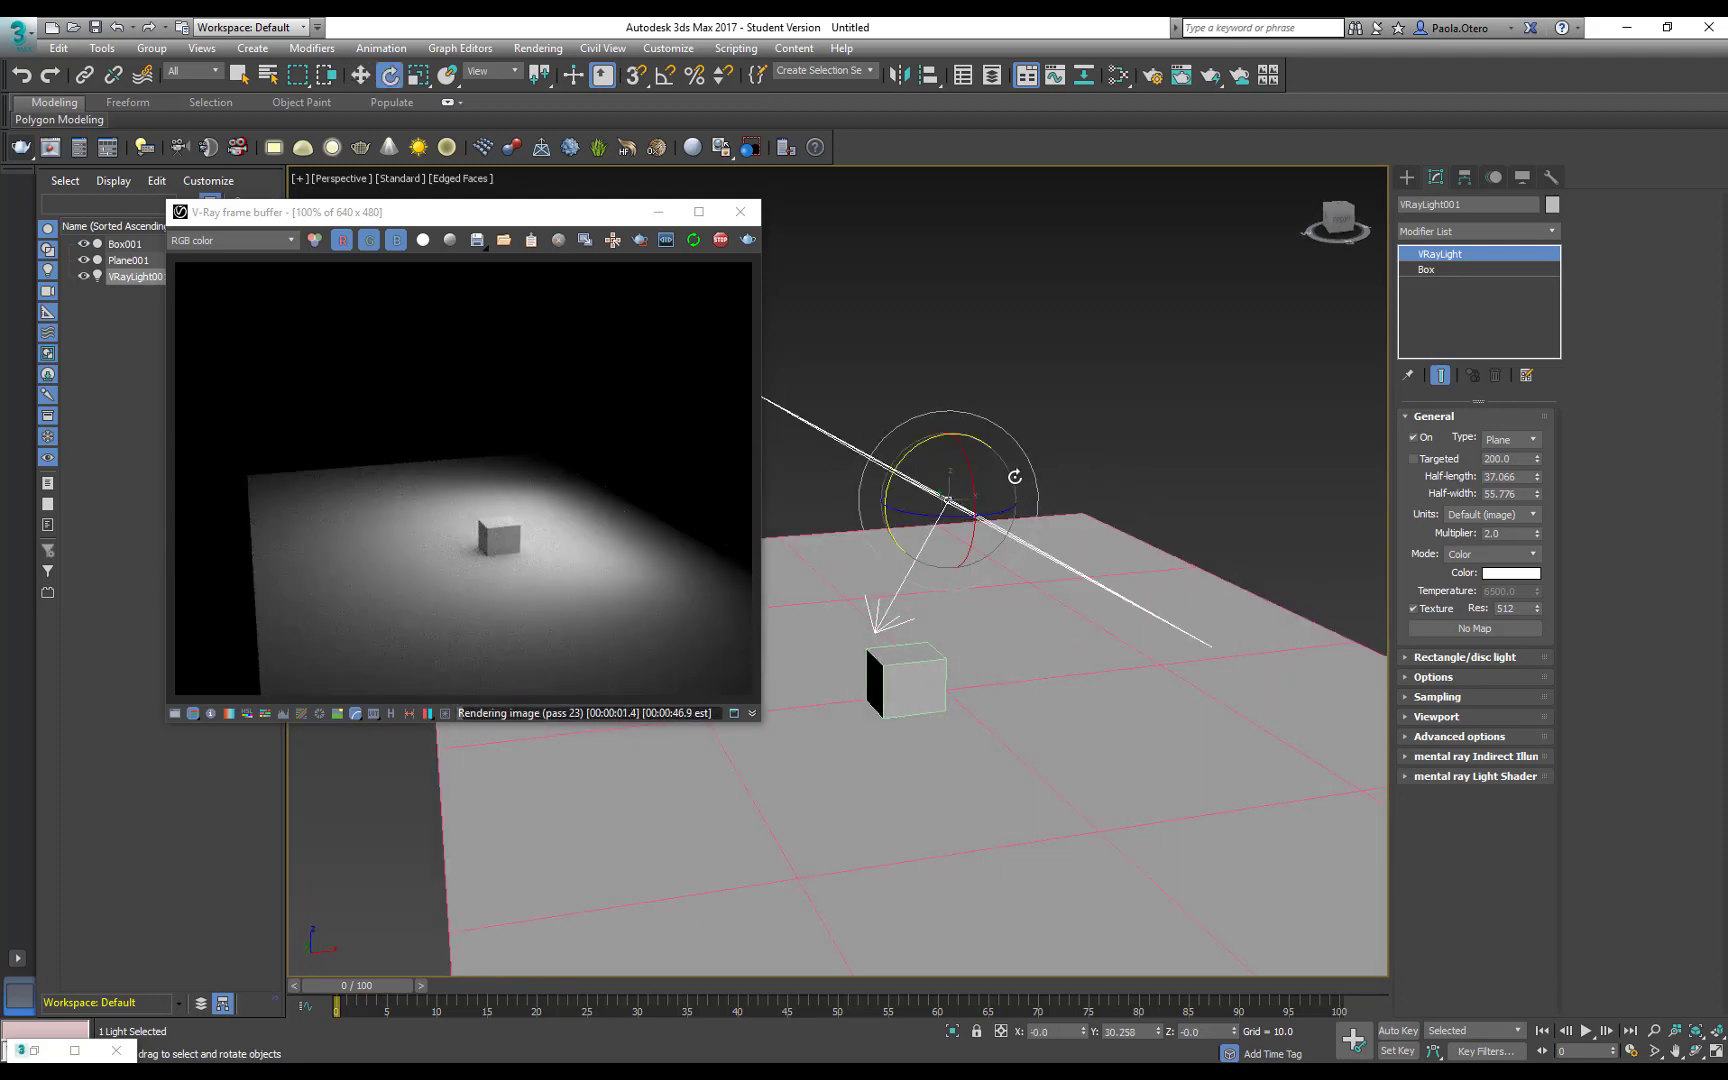
{"action": "left_click_drag", "start_coordinate": [1010, 486], "coordinate": [1000, 432]}
{"action": "middle_click_drag", "start_coordinate": [1115, 710], "coordinate": [1057, 717], "text": "alt"}
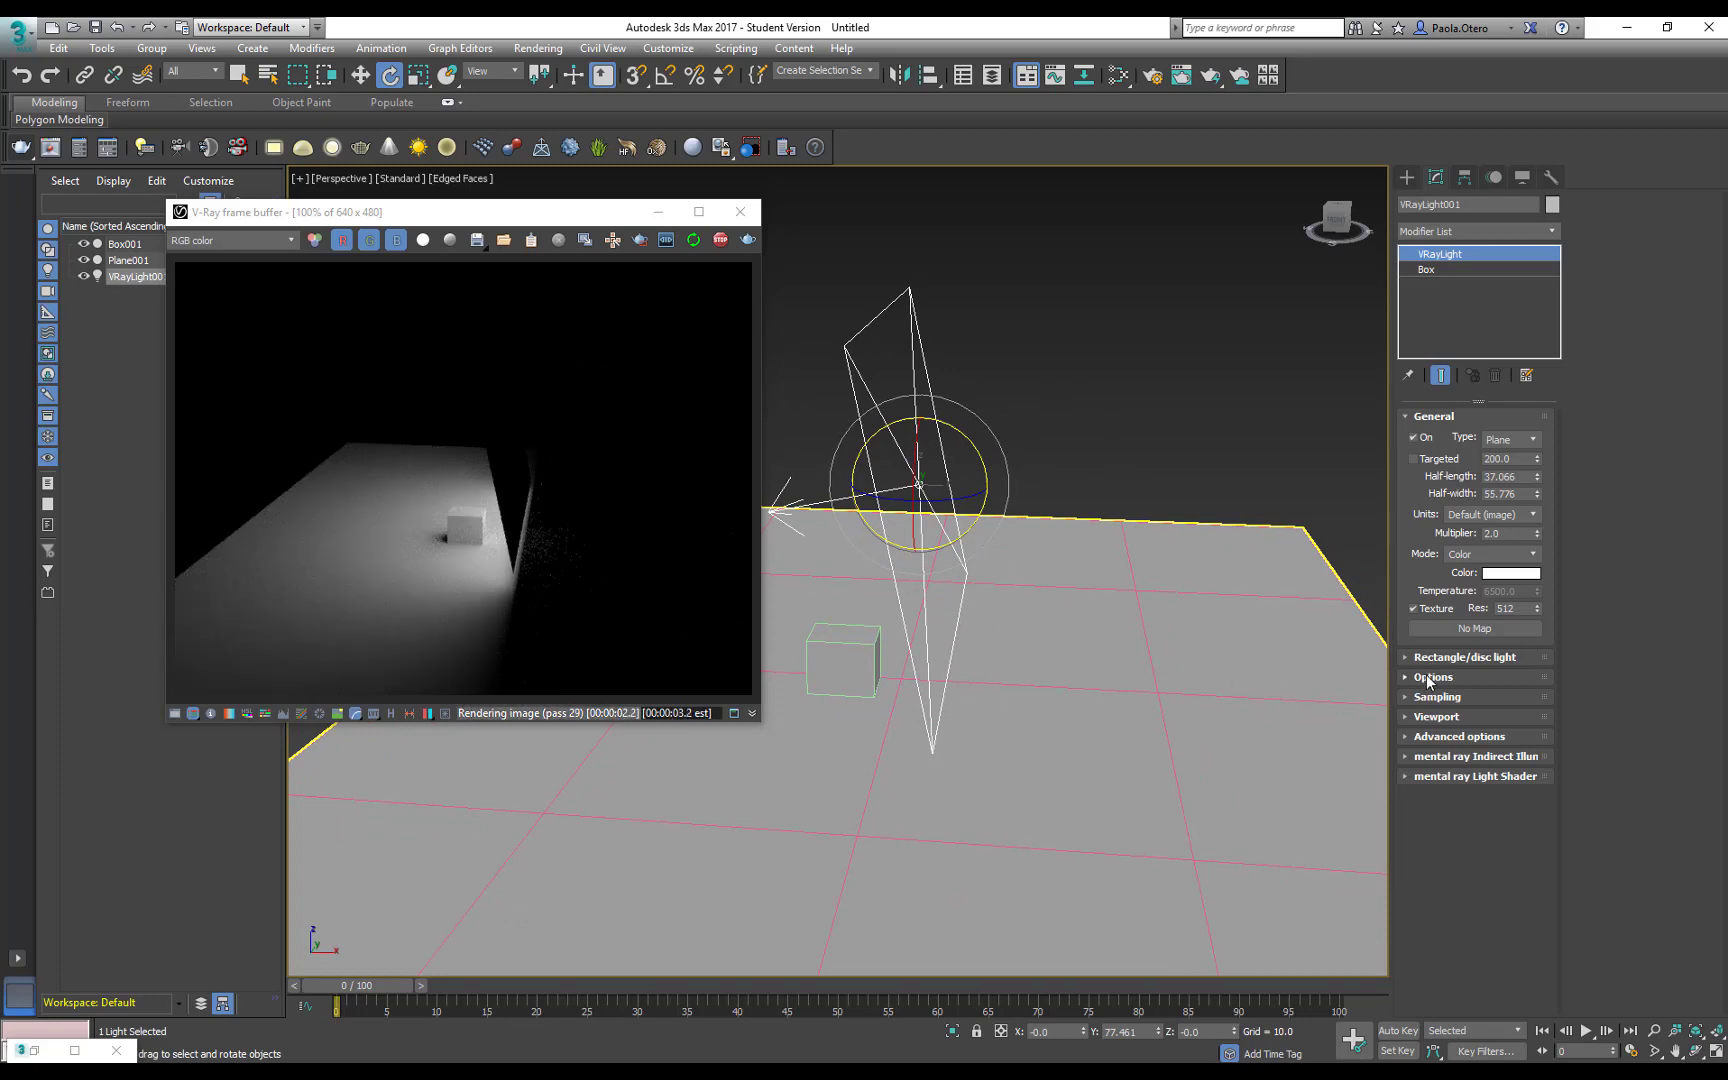
- Try the Double-sided and Invisible options on the upright plane light, and turn both off again
{"action": "left_click", "coordinate": [1404, 678]}
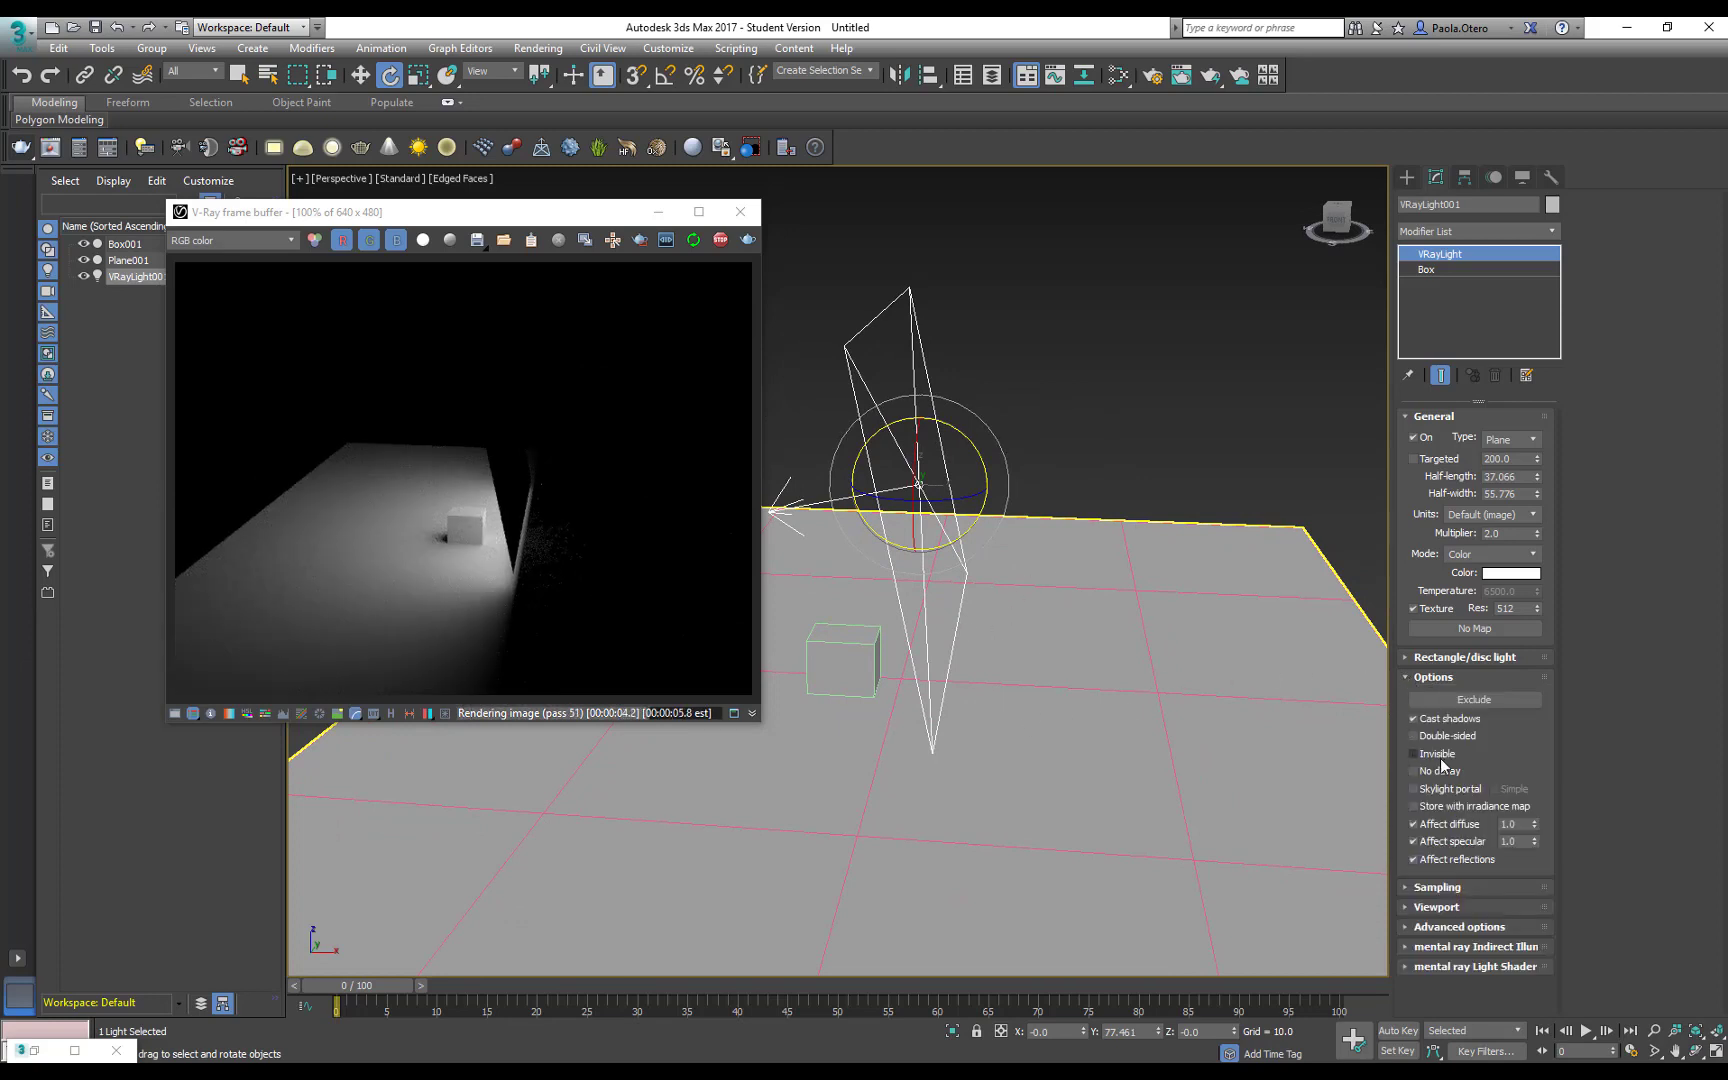
{"action": "left_click", "coordinate": [1413, 736]}
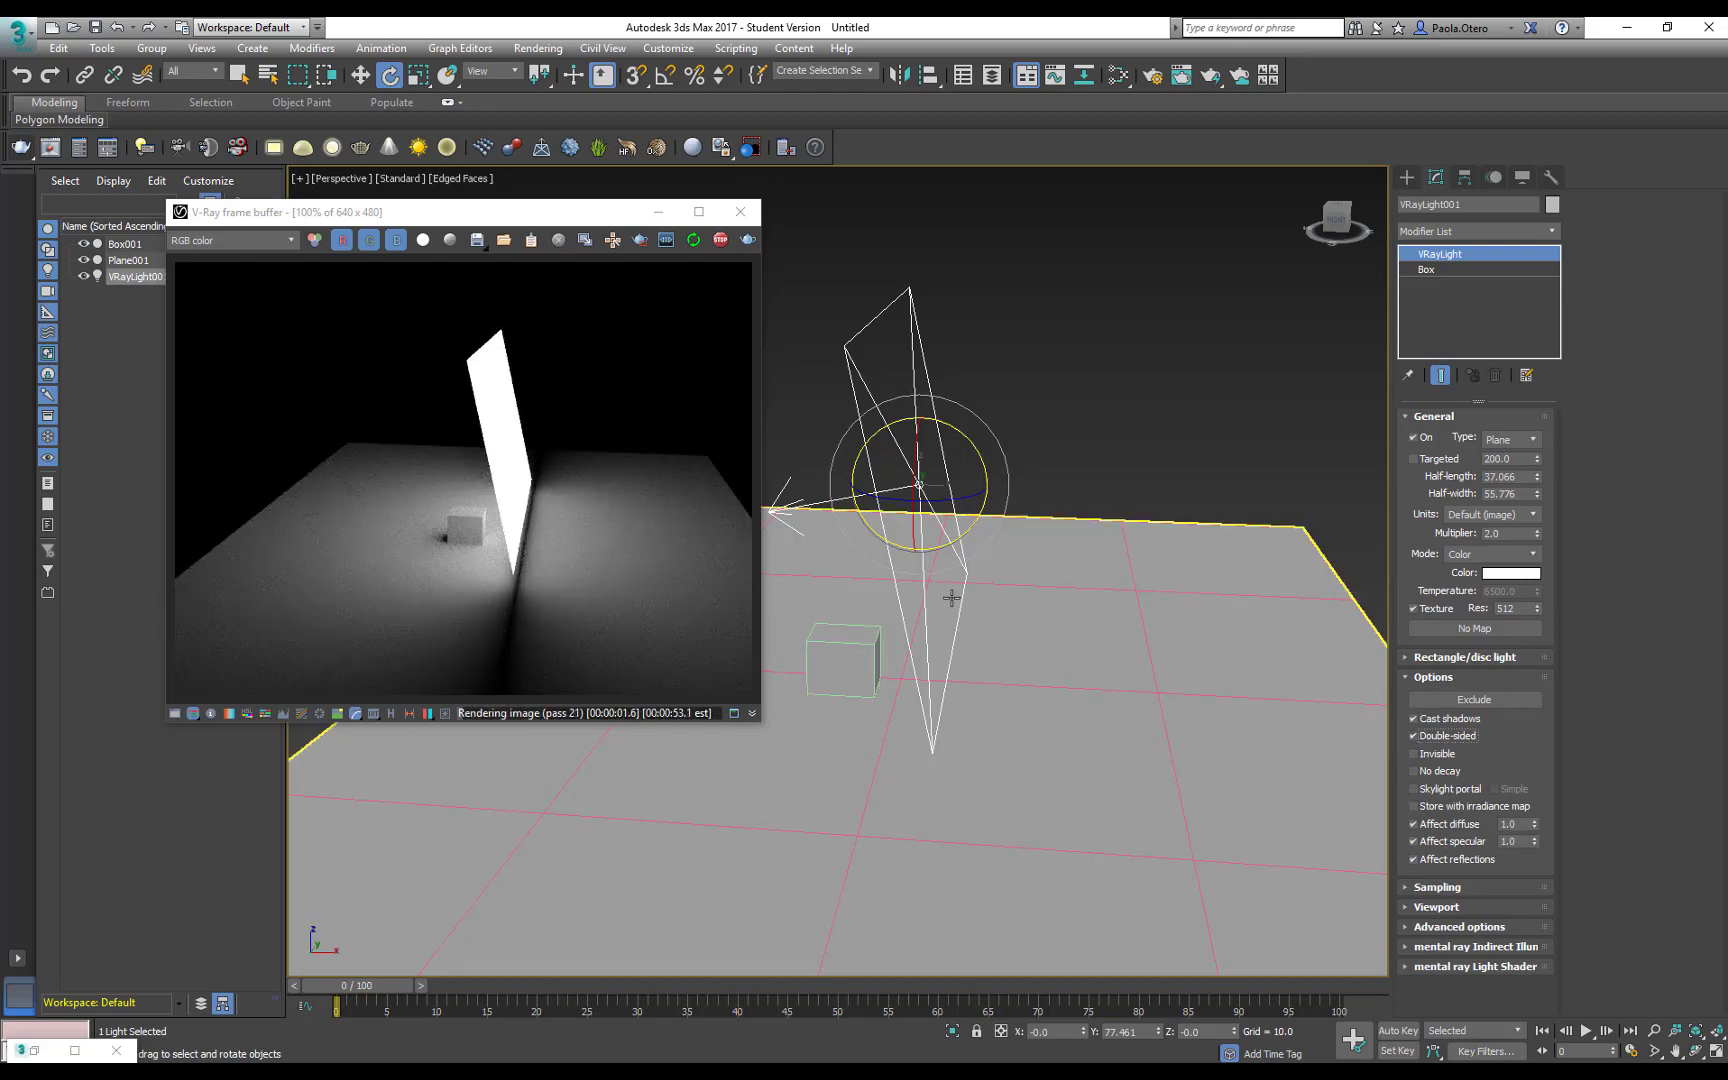
{"action": "left_click", "coordinate": [1413, 753]}
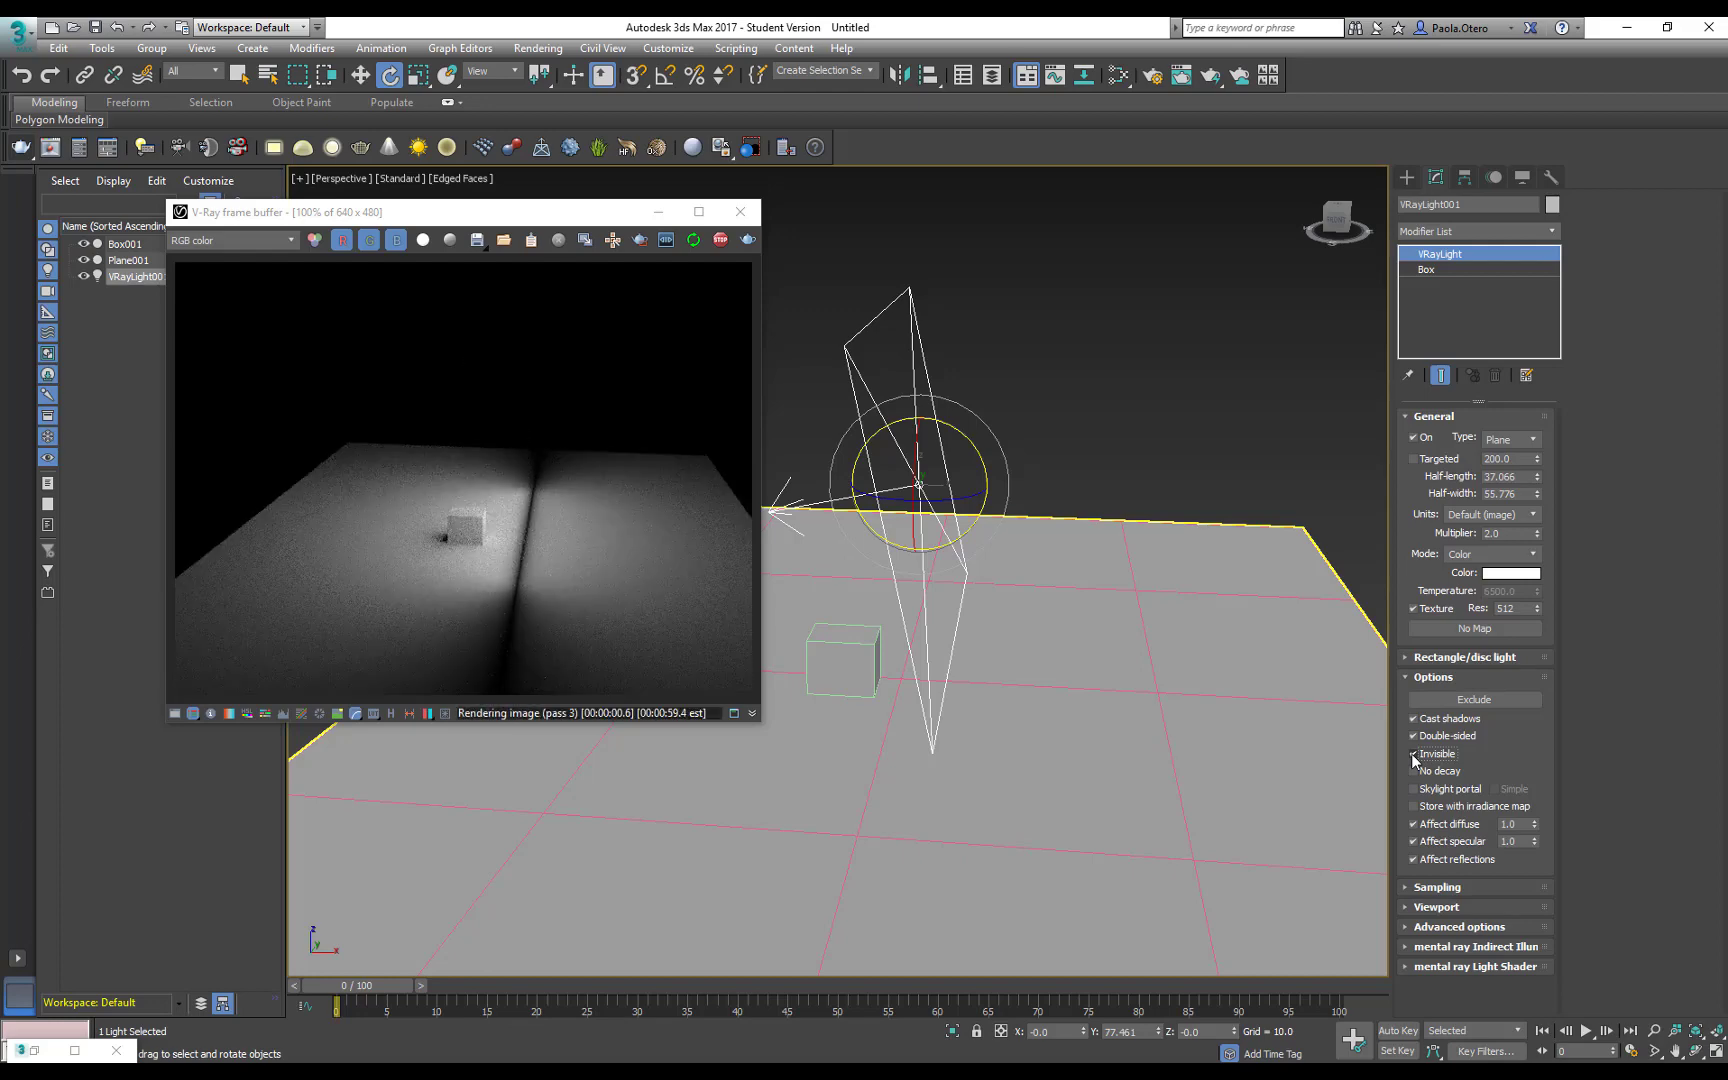
{"action": "left_click_drag", "start_coordinate": [989, 745], "coordinate": [1080, 721]}
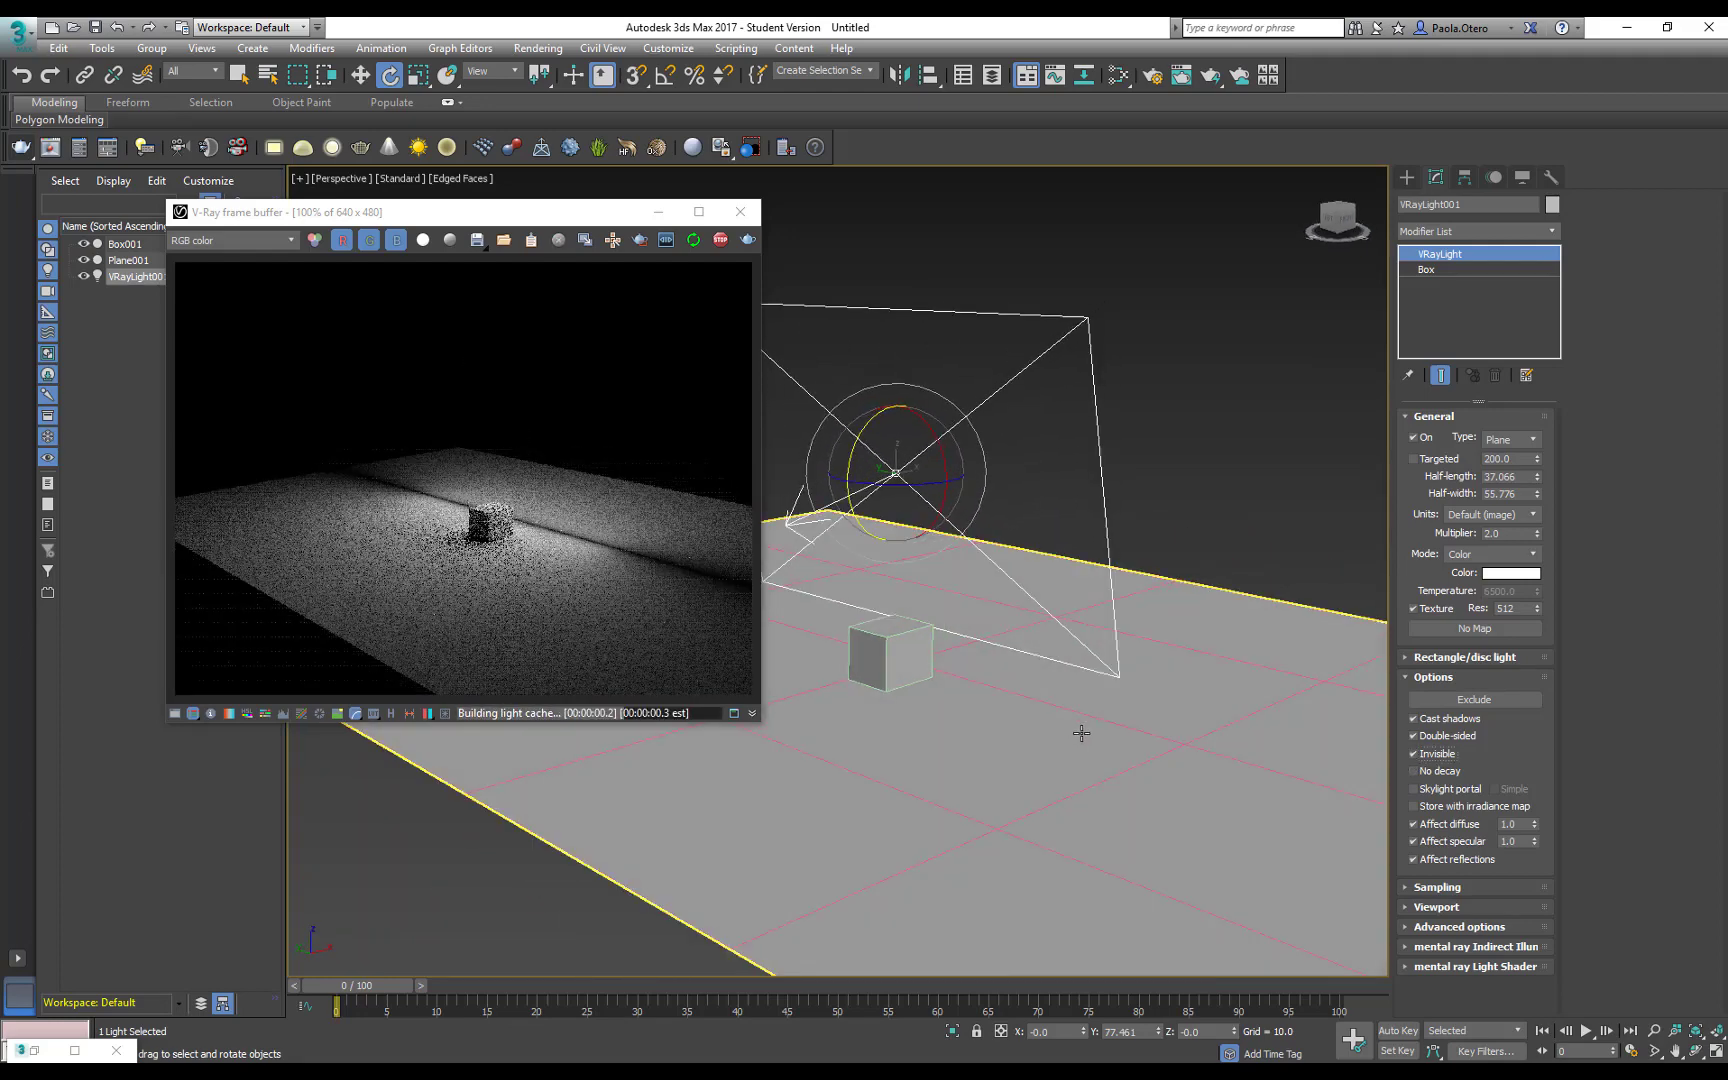
{"action": "left_click", "coordinate": [1413, 736]}
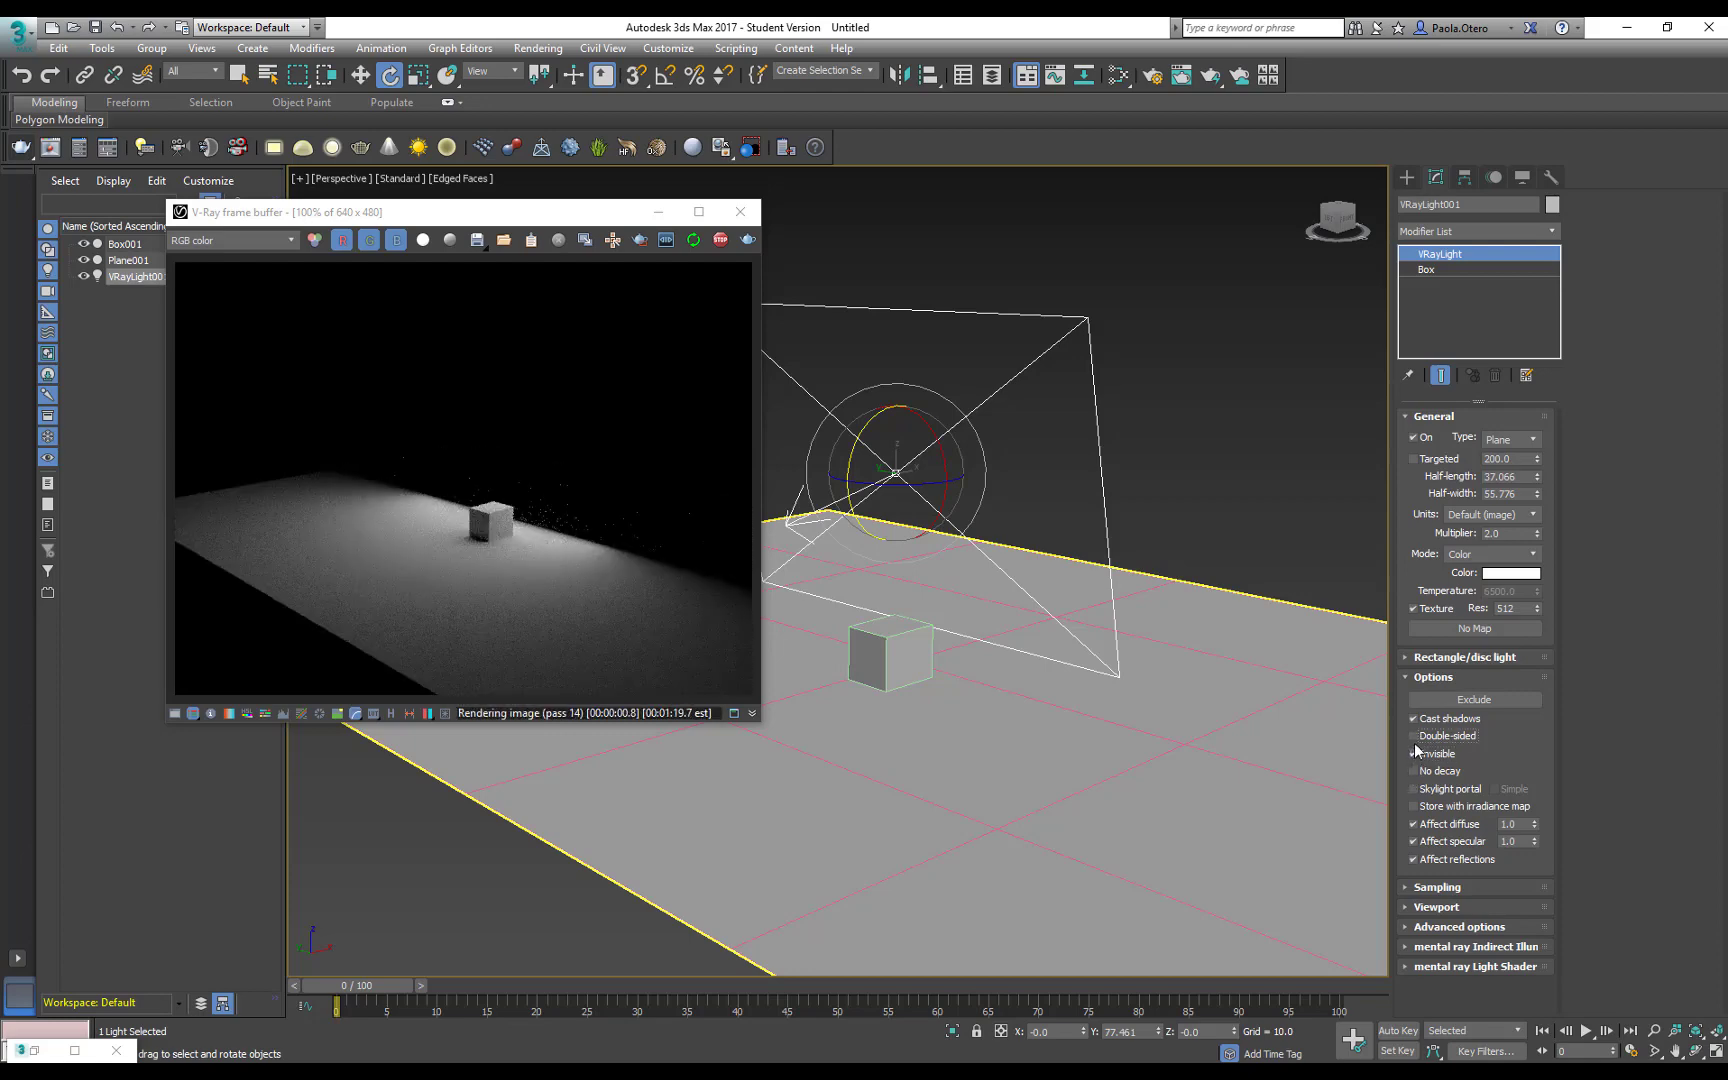
{"action": "left_click", "coordinate": [1413, 753]}
- Tilt the upright plane light diagonally down toward the floor and move it to about X 30.0 and Z 49.4
{"action": "middle_click_drag", "start_coordinate": [1142, 636], "coordinate": [1115, 644]}
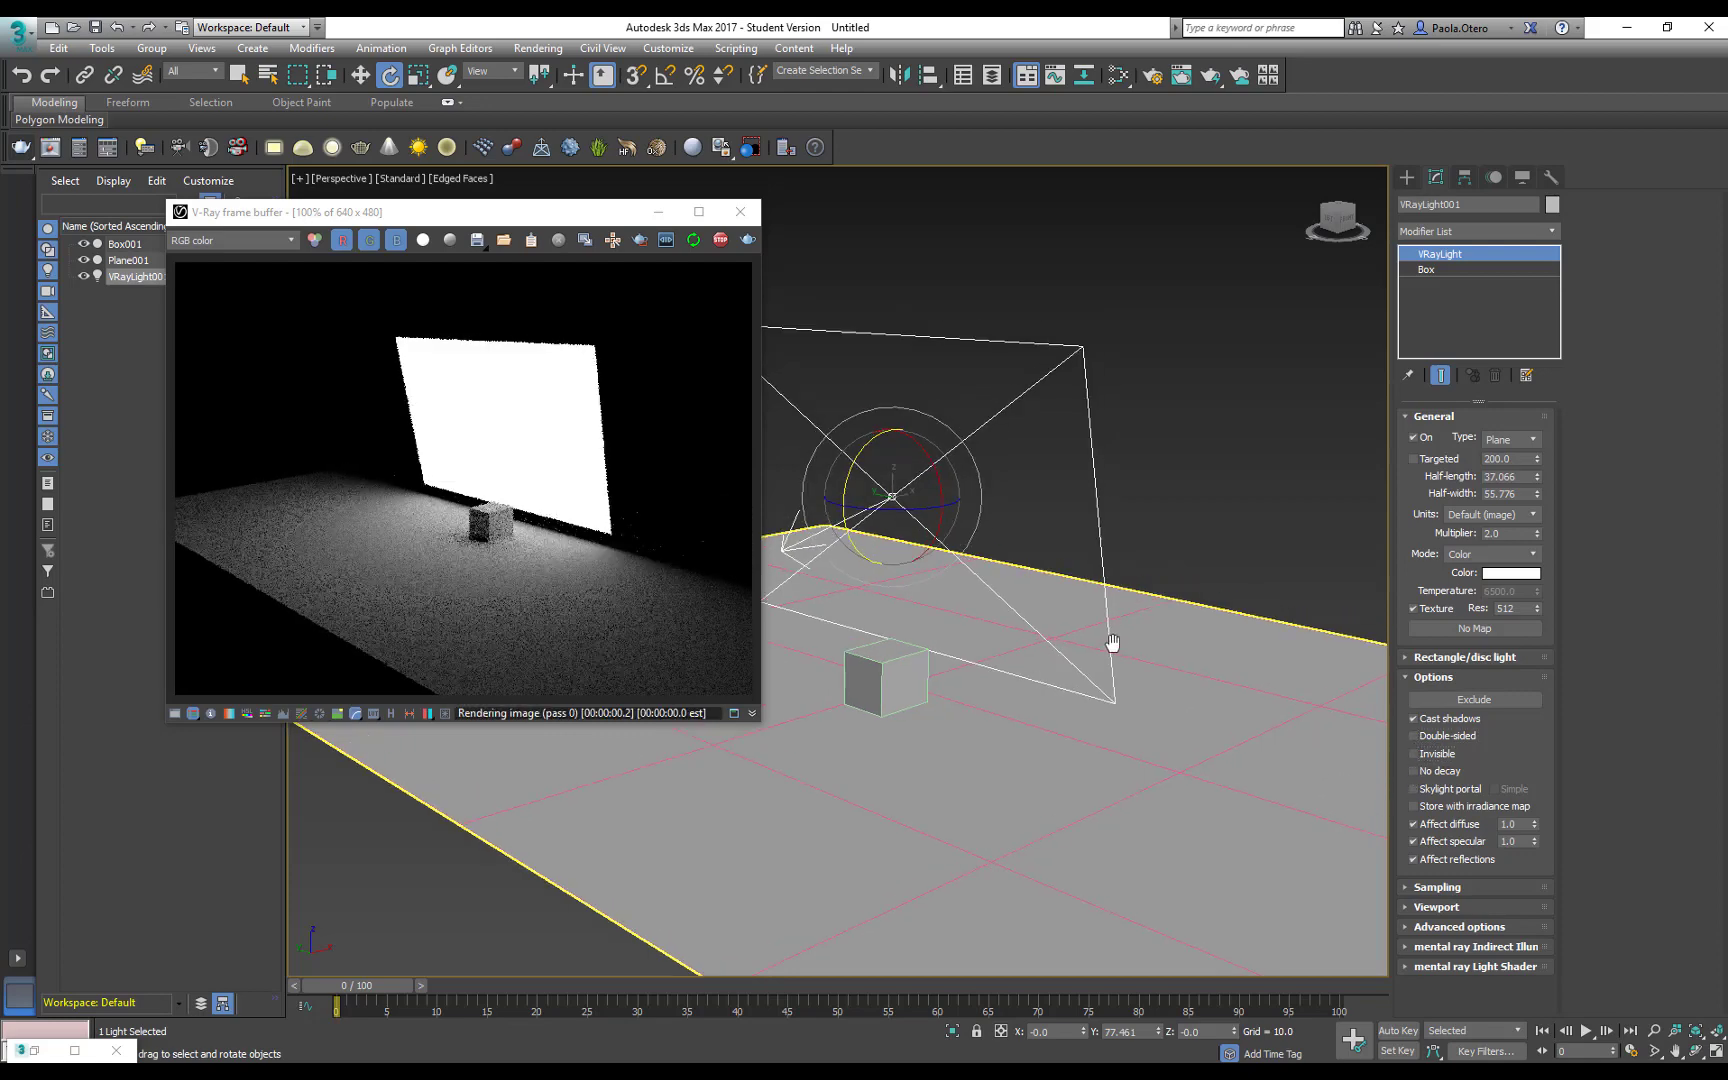
{"action": "left_click_drag", "start_coordinate": [885, 456], "coordinate": [1008, 404]}
{"action": "key", "text": "w"}
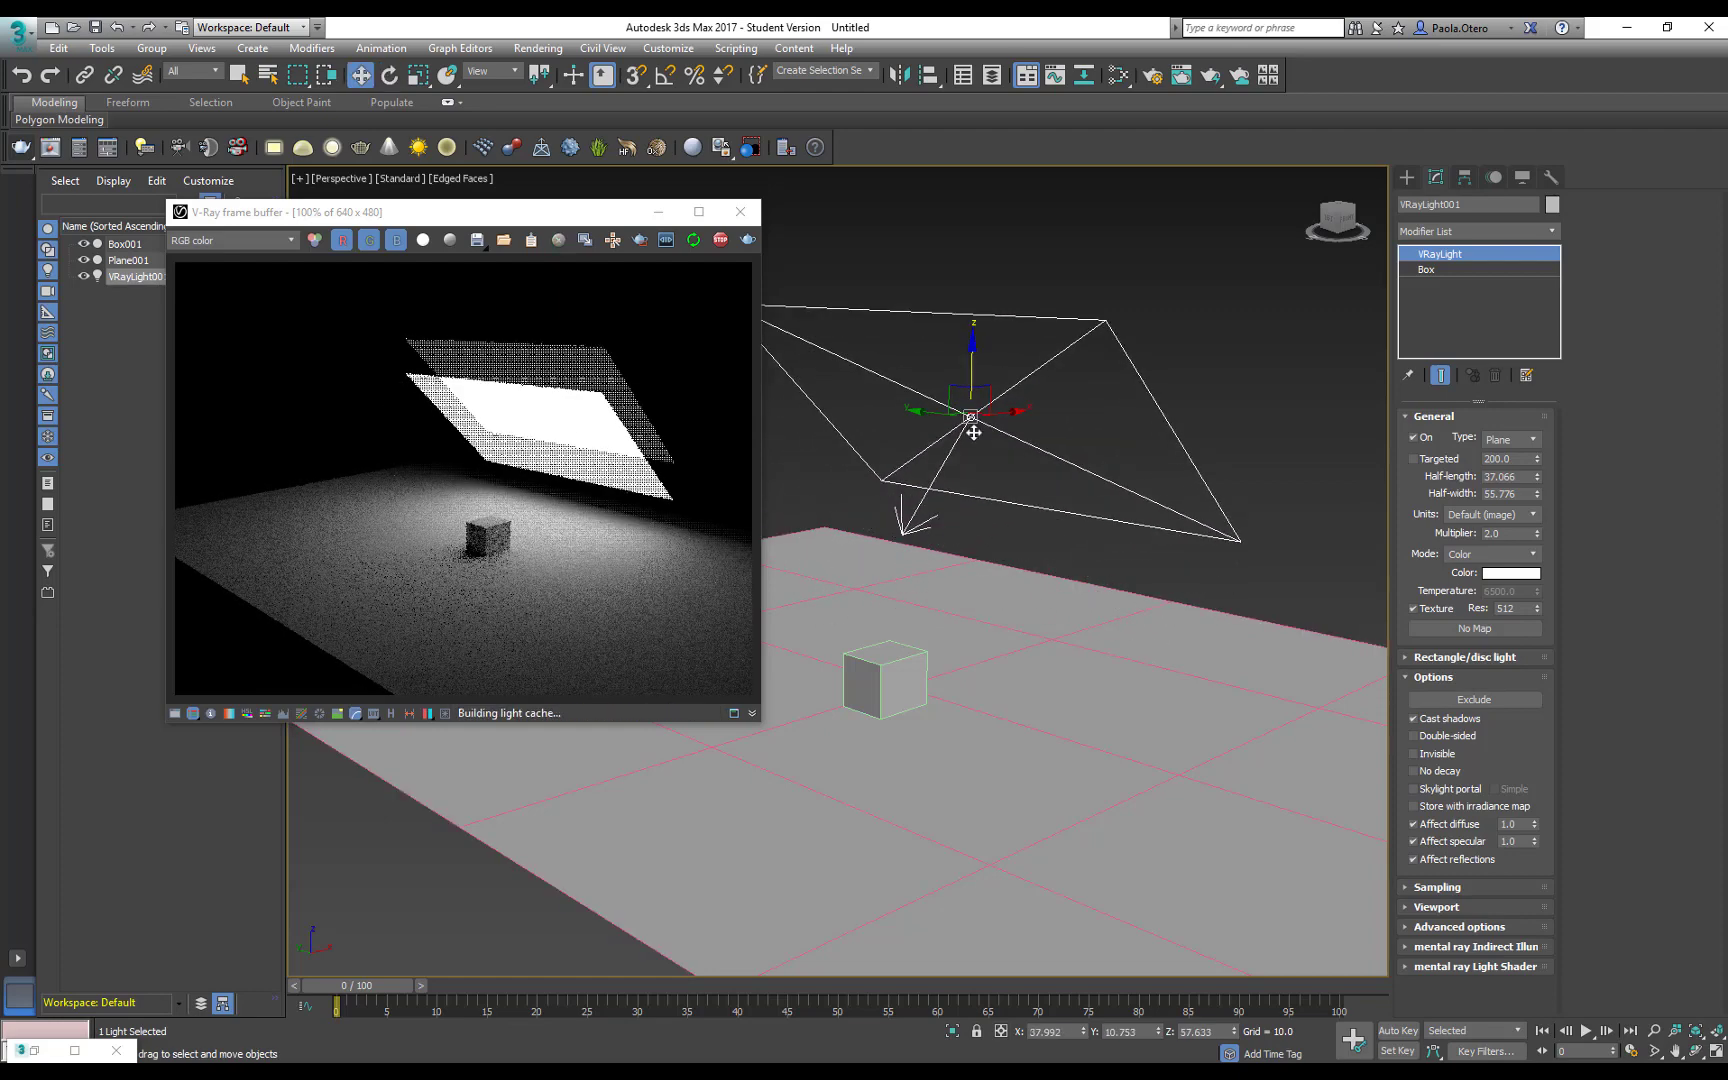
{"action": "middle_click_drag", "start_coordinate": [1006, 705], "coordinate": [1048, 600], "text": "alt"}
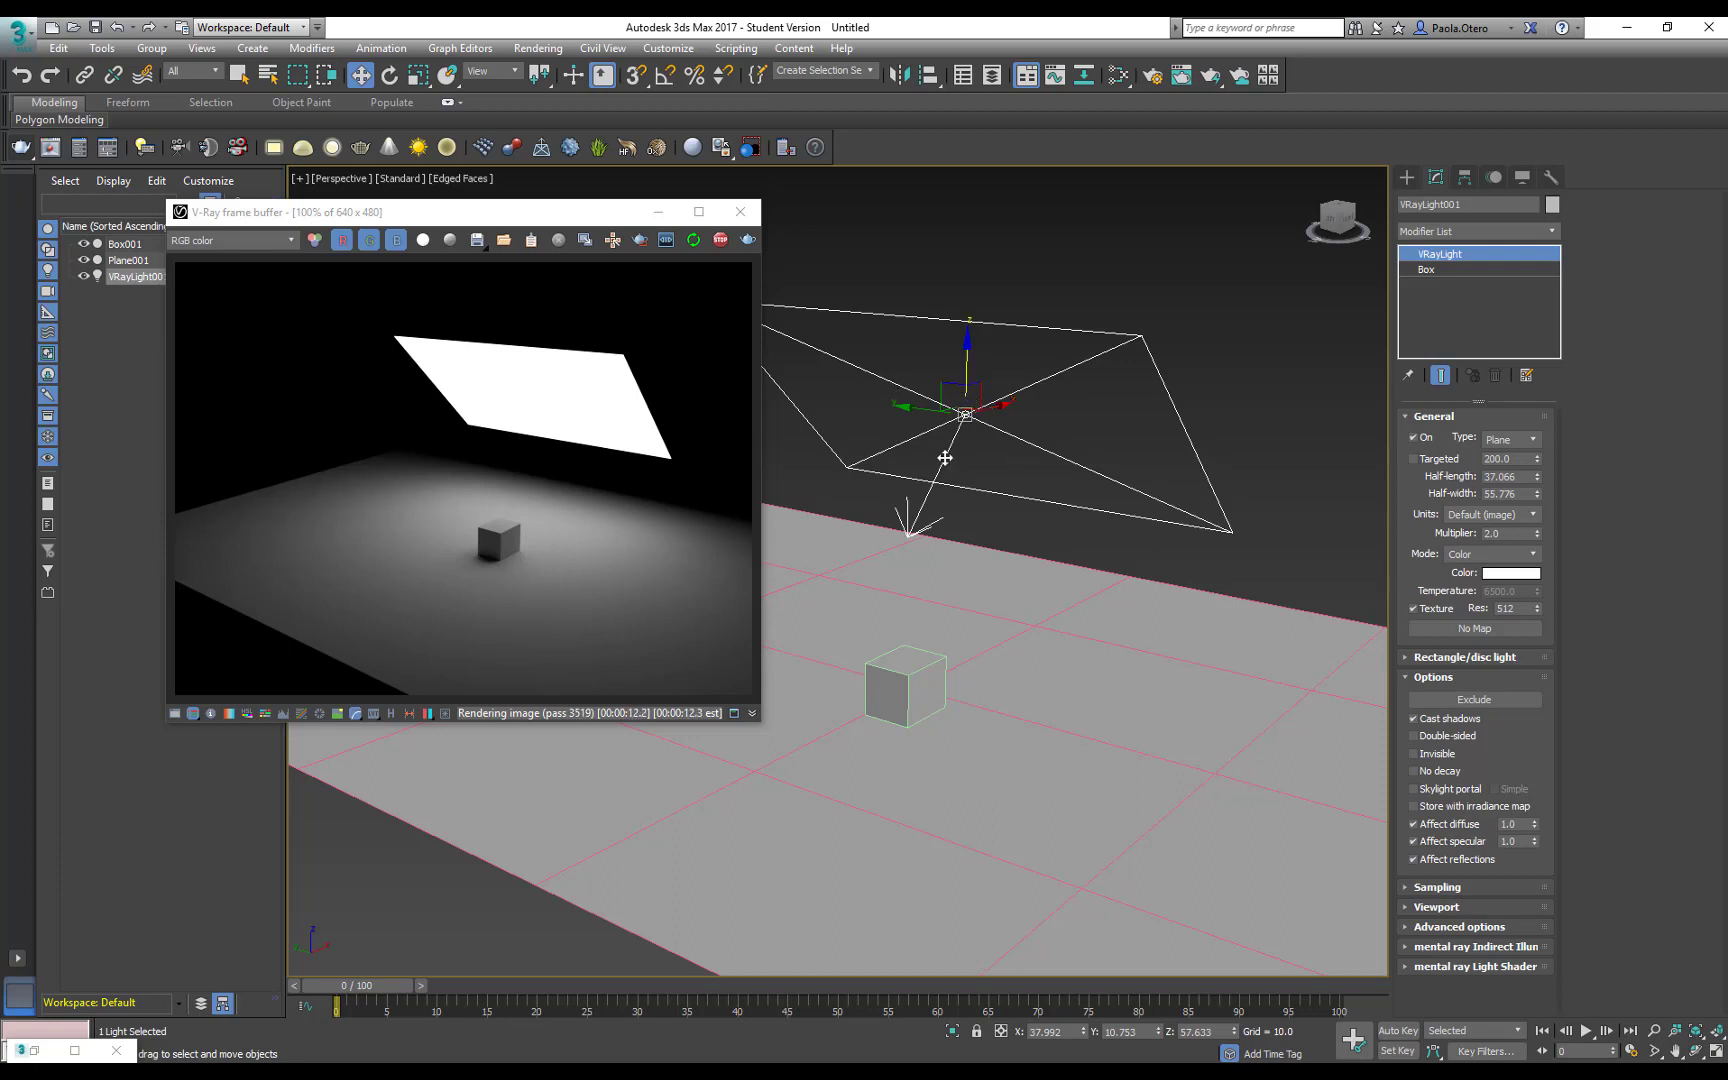
{"action": "left_click_drag", "start_coordinate": [968, 364], "coordinate": [902, 537]}
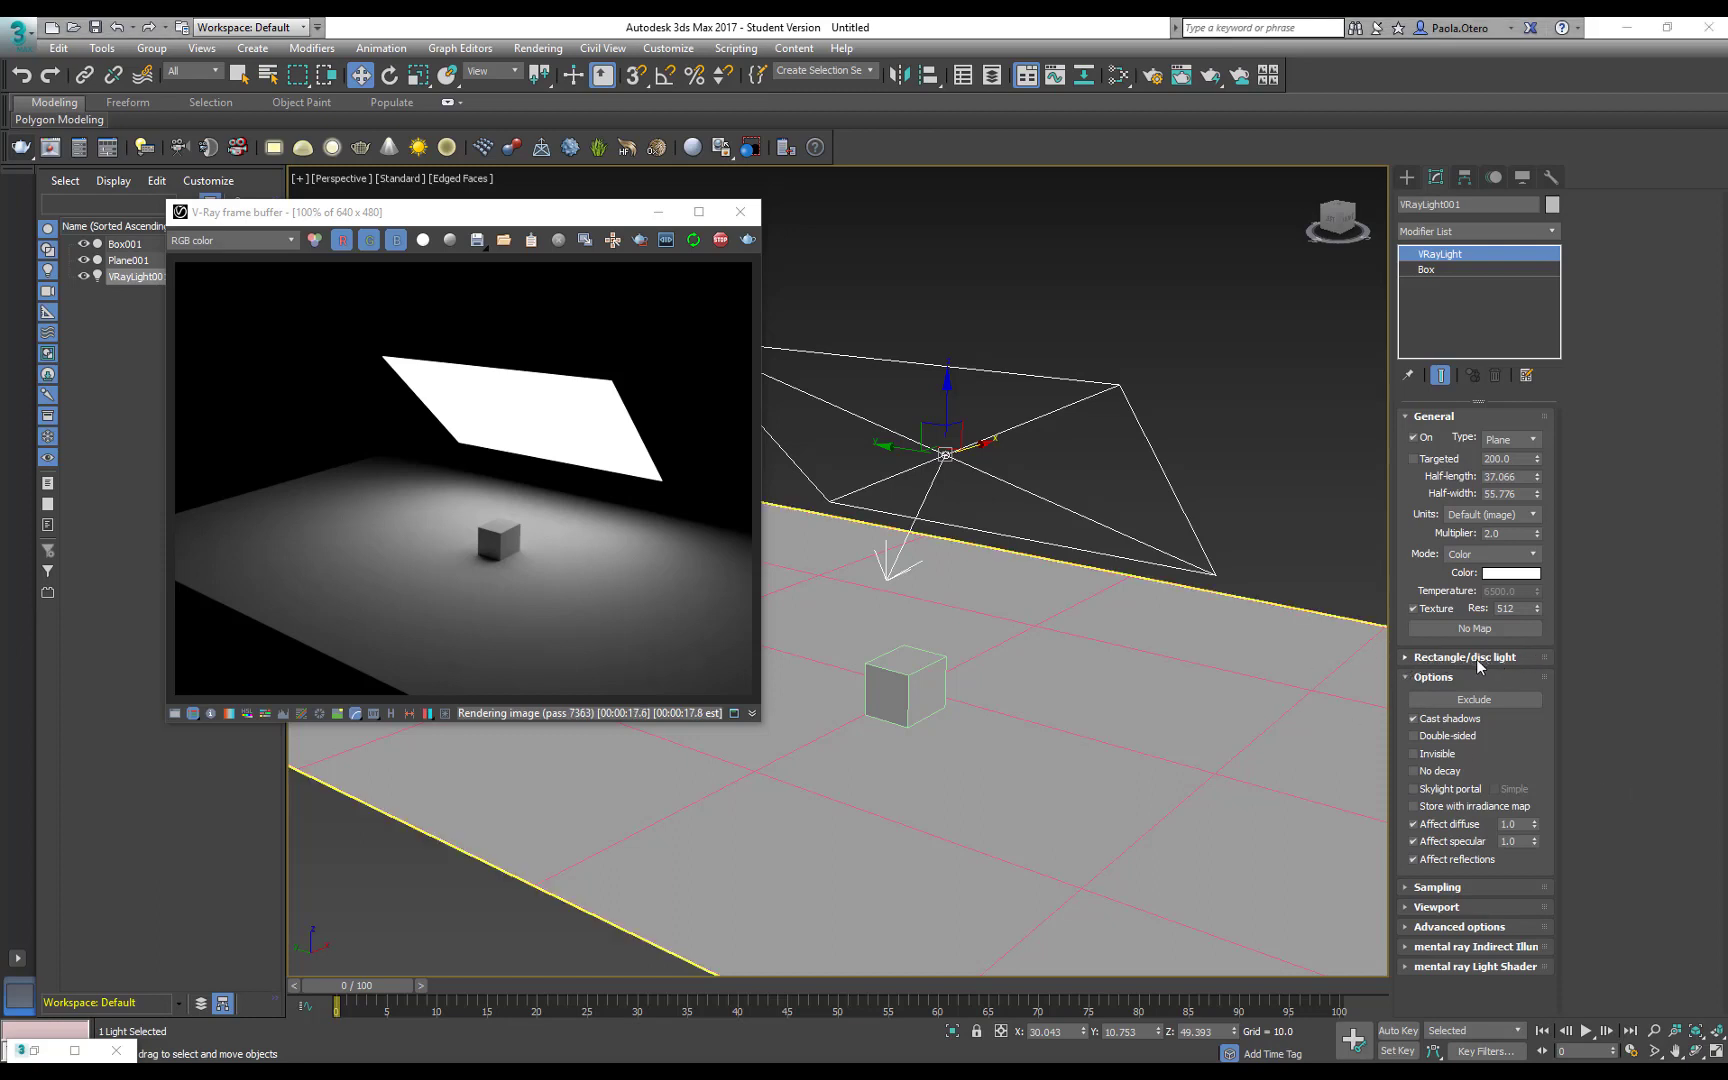
- Try Directional values of 1.0, 0.82 and 0.94 on the plane light, and reset Directional to 0.0
{"action": "left_click", "coordinate": [1408, 657]}
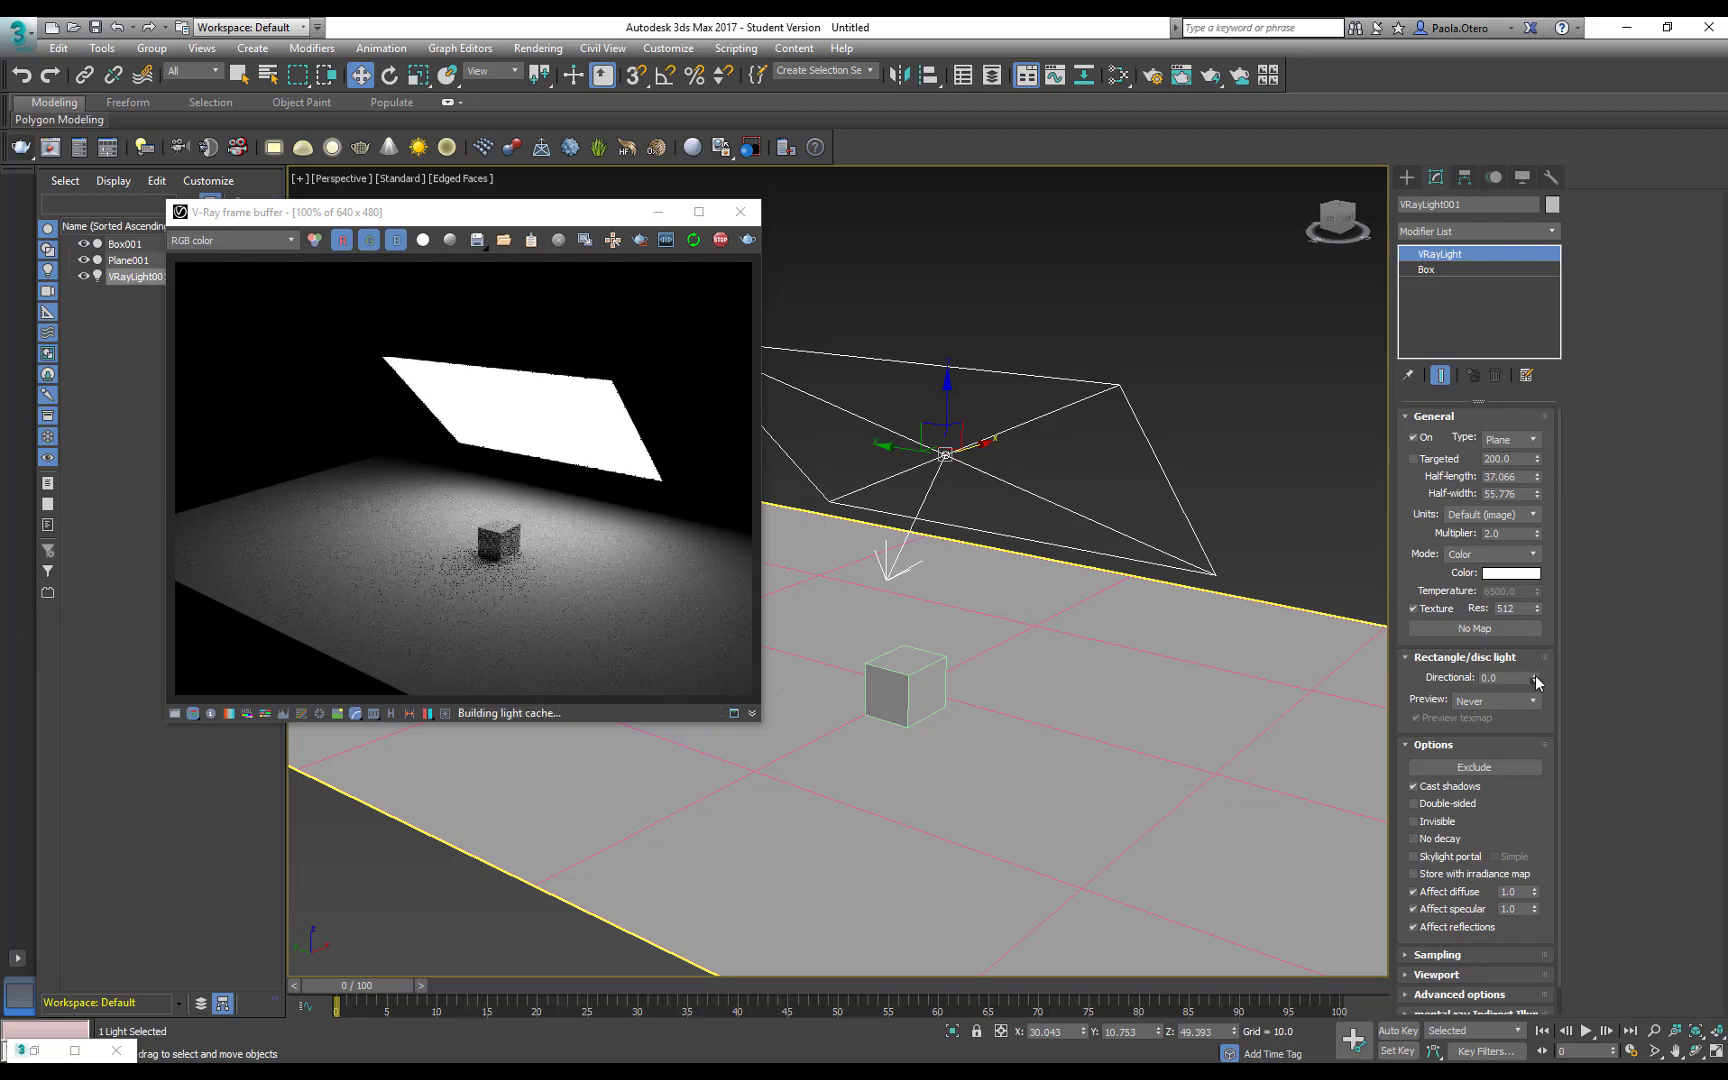
{"action": "left_click_drag", "start_coordinate": [1535, 676], "coordinate": [1544, 560]}
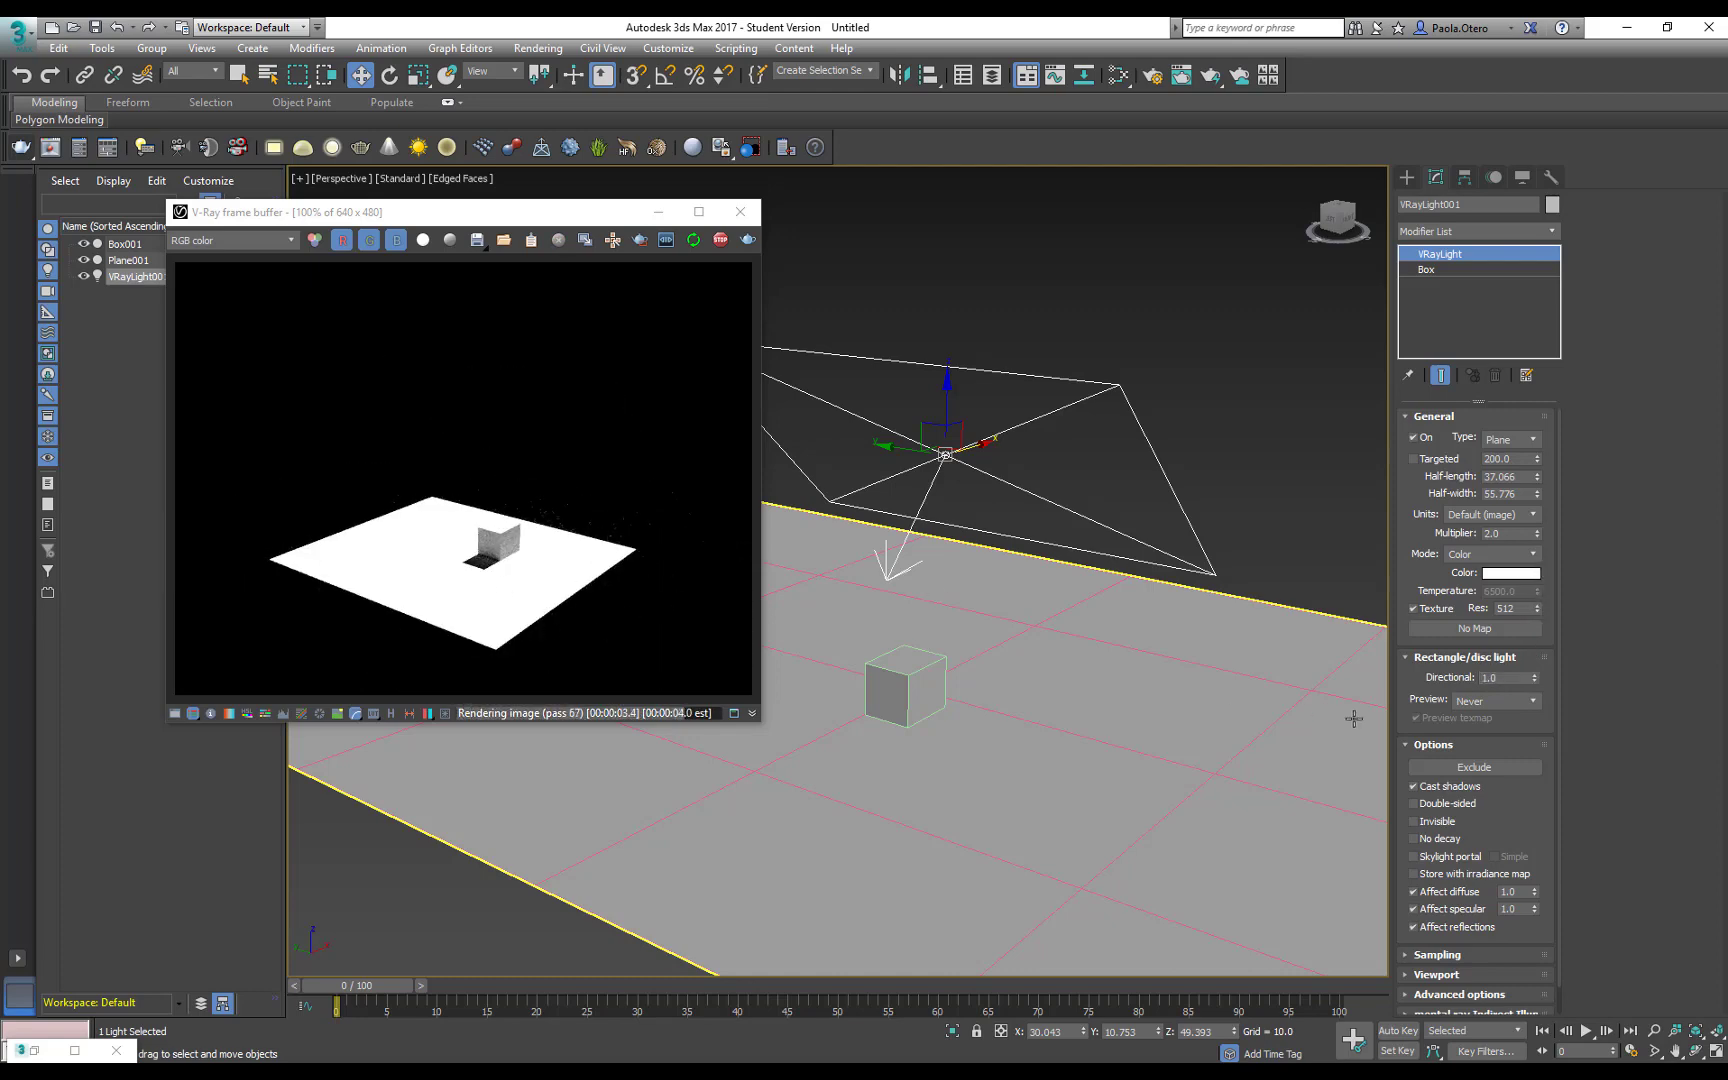
{"action": "left_click_drag", "start_coordinate": [1533, 684], "coordinate": [1522, 700]}
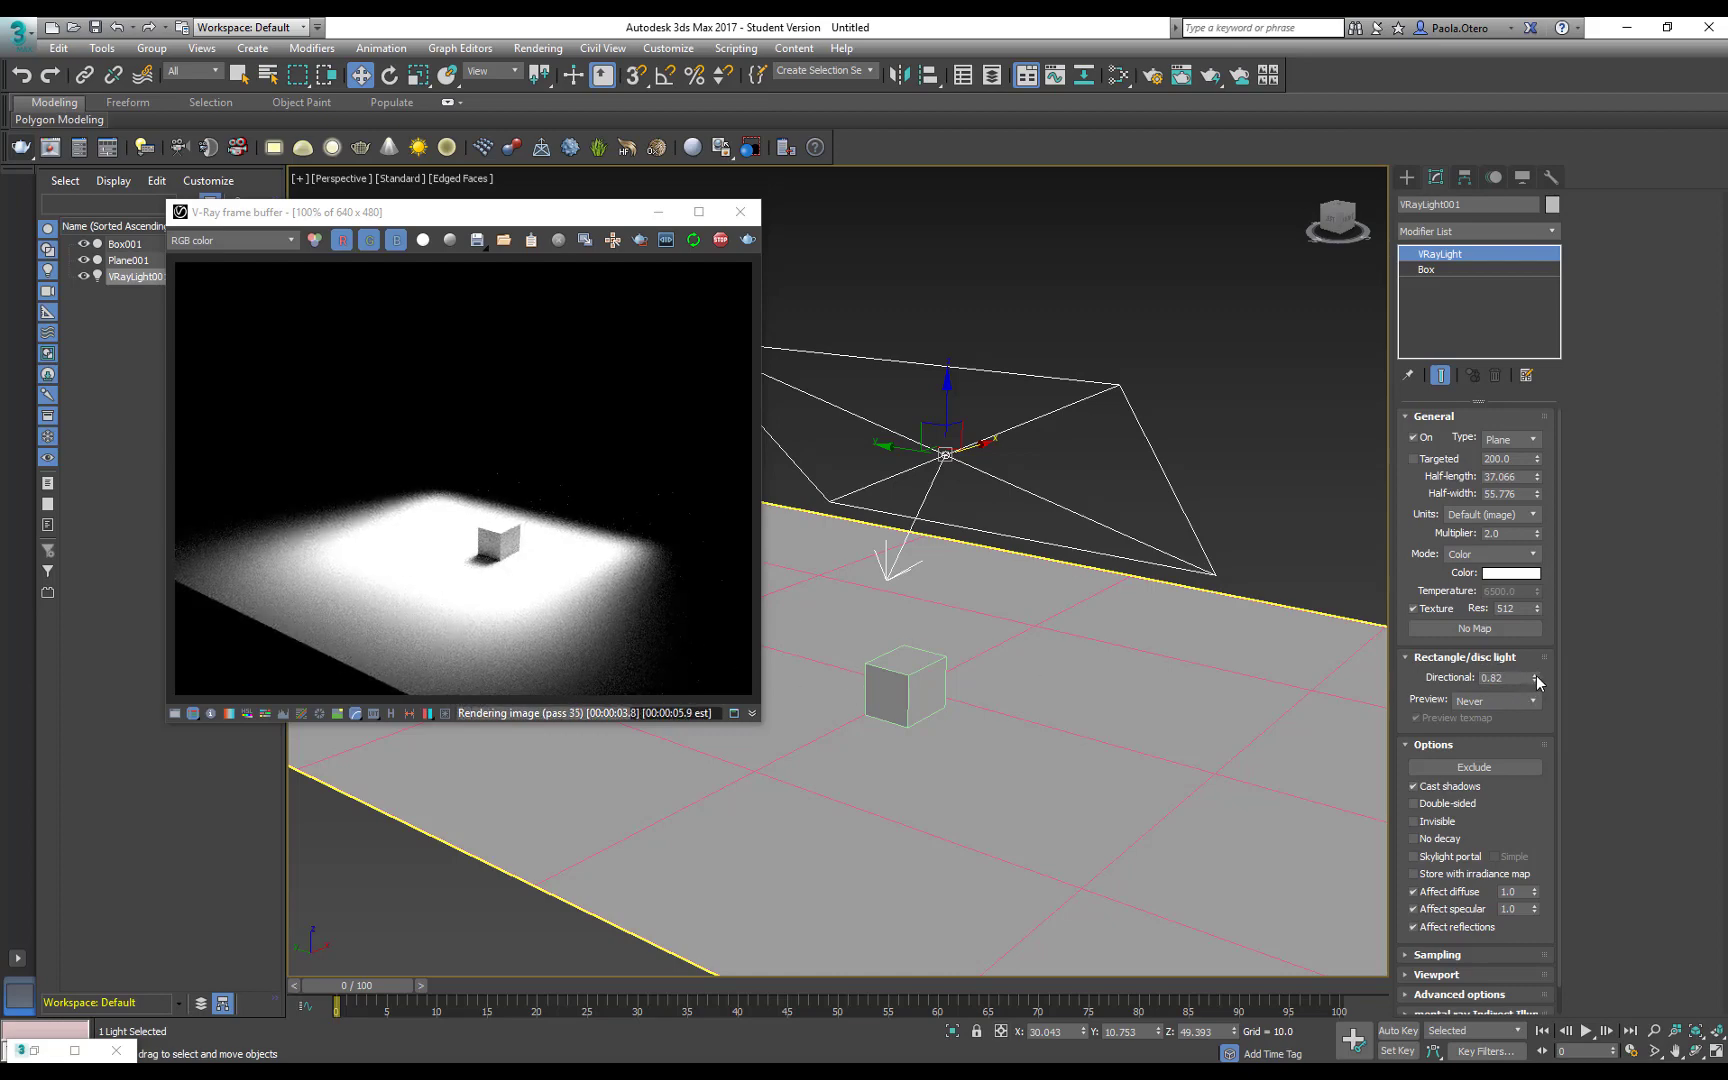
{"action": "left_click_drag", "start_coordinate": [1535, 680], "coordinate": [1536, 655]}
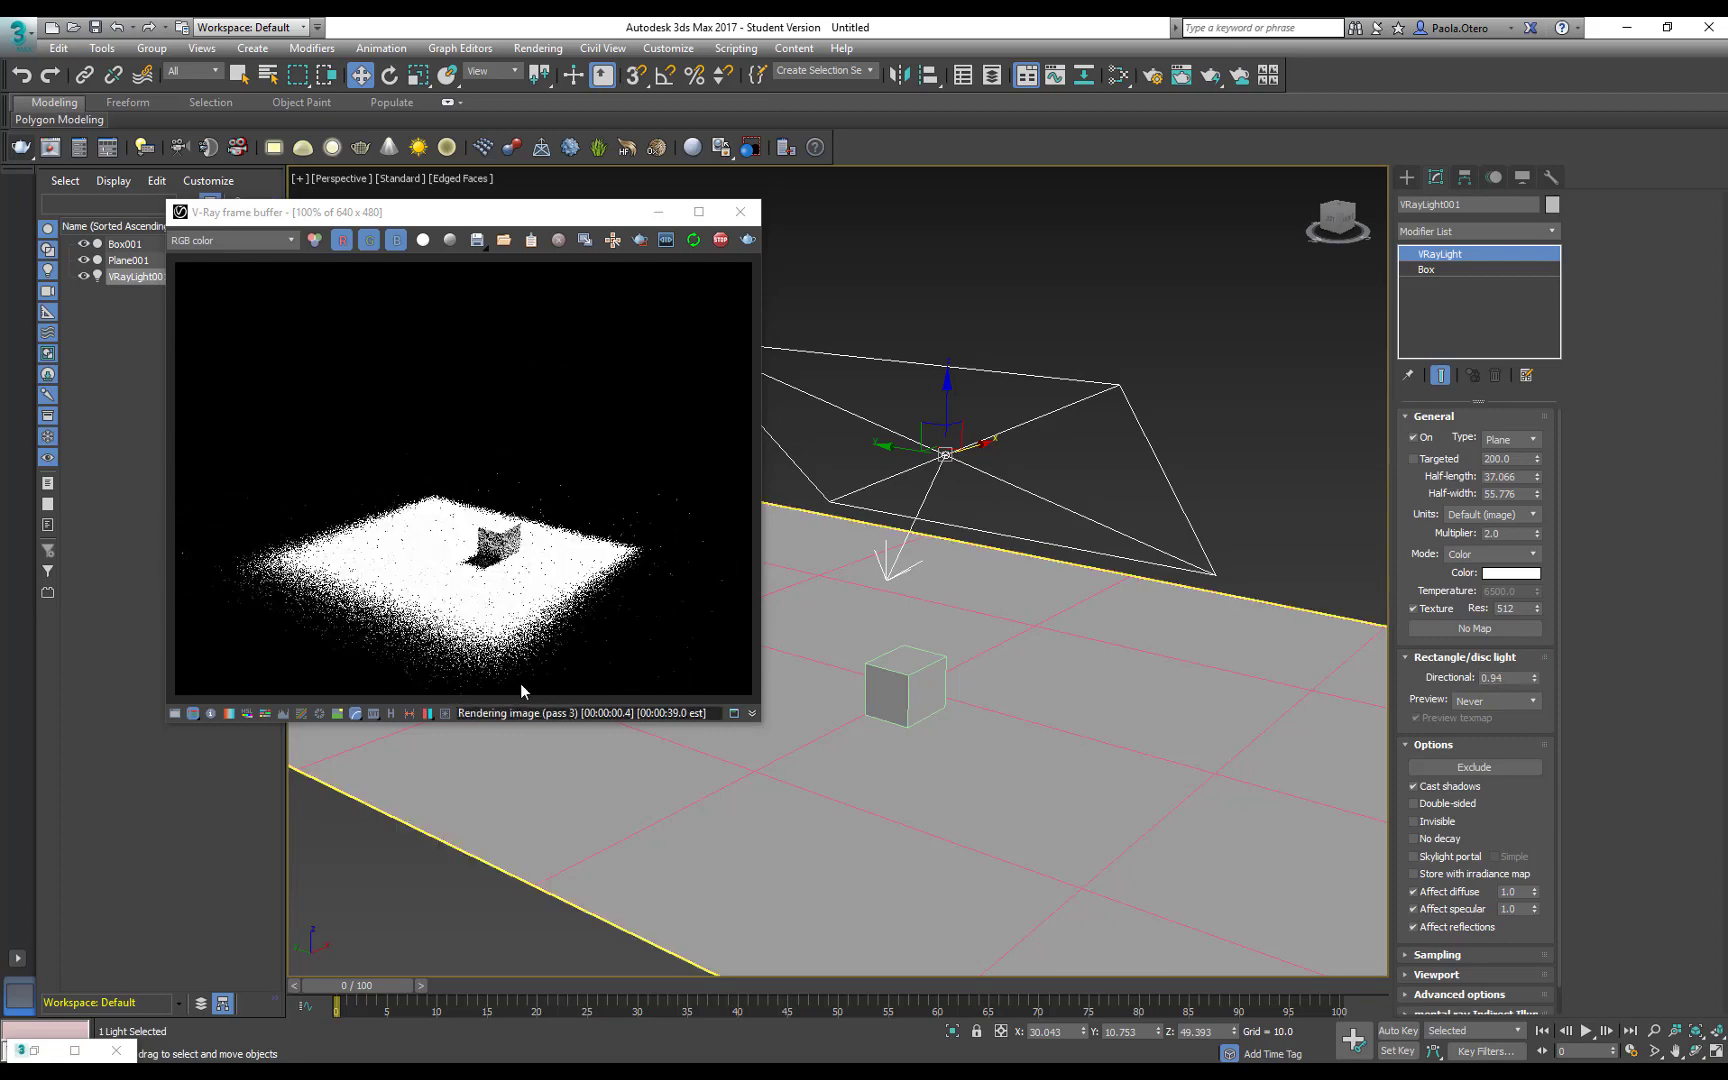
{"action": "right_click", "coordinate": [1535, 678]}
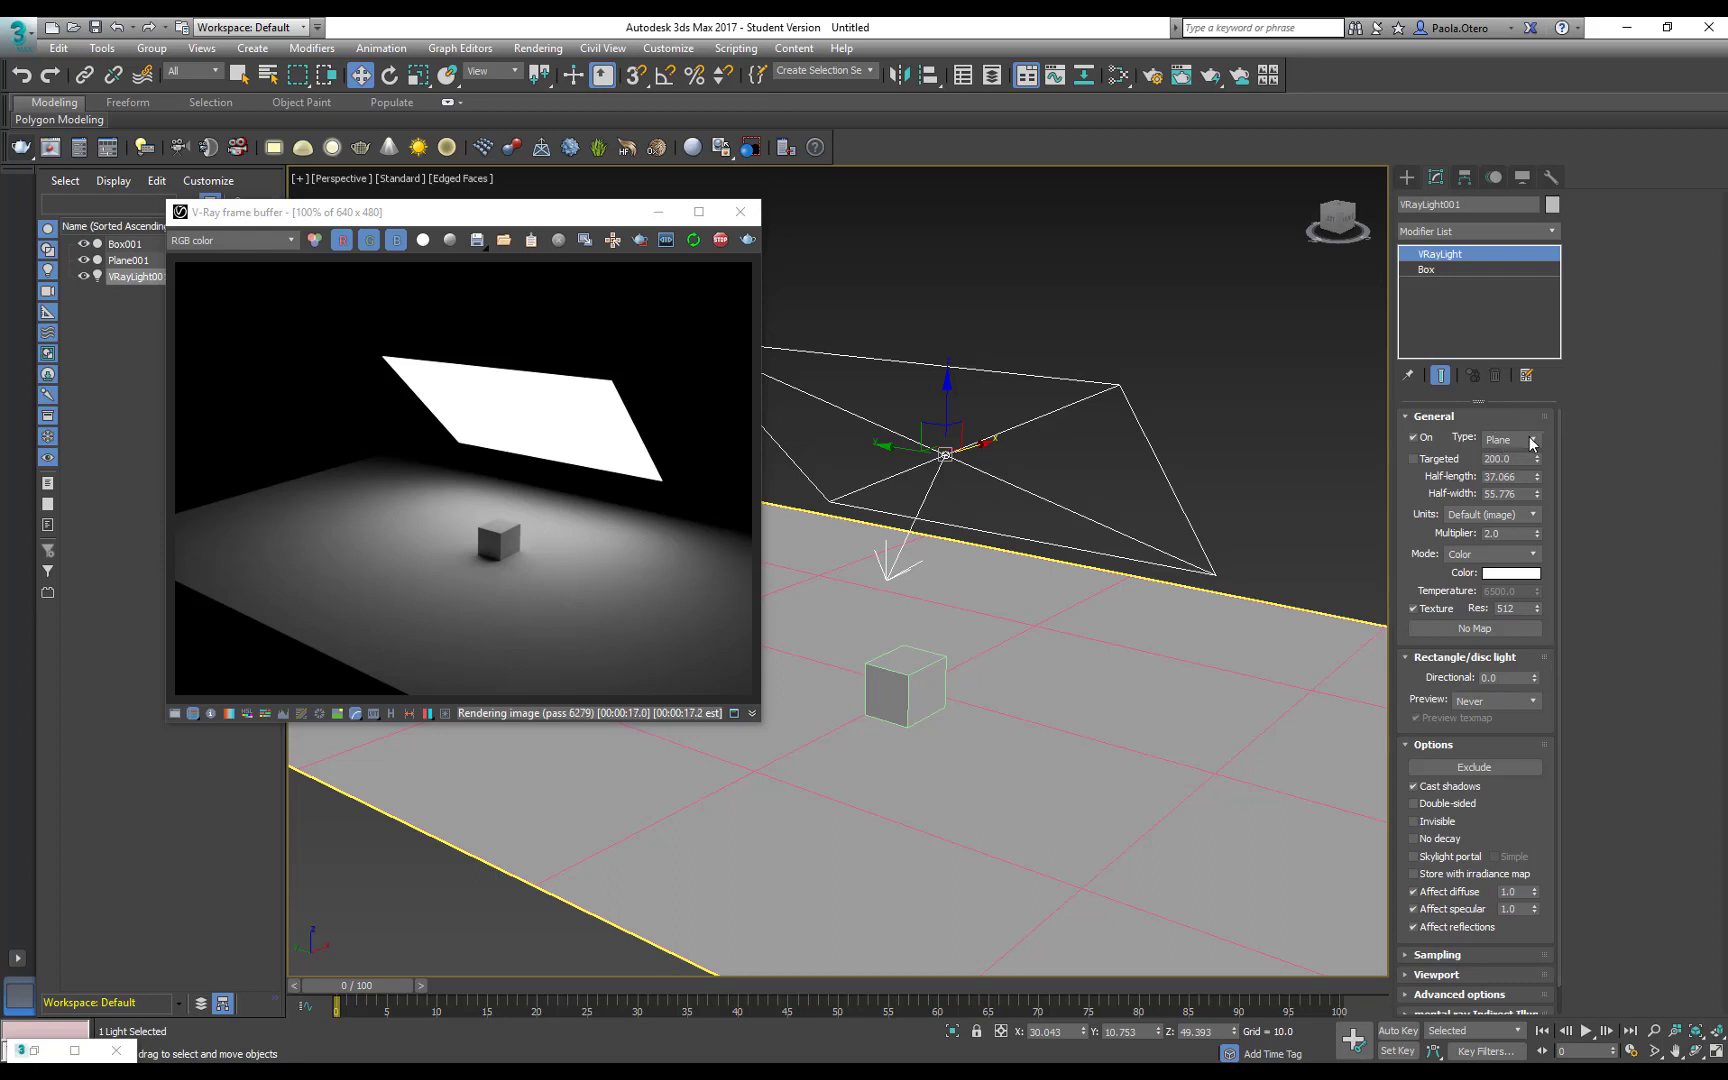
- Test No decay at the original size and with half-length about 16.3 and half-width about 20.1, leaving the option off
{"action": "left_click", "coordinate": [1413, 840]}
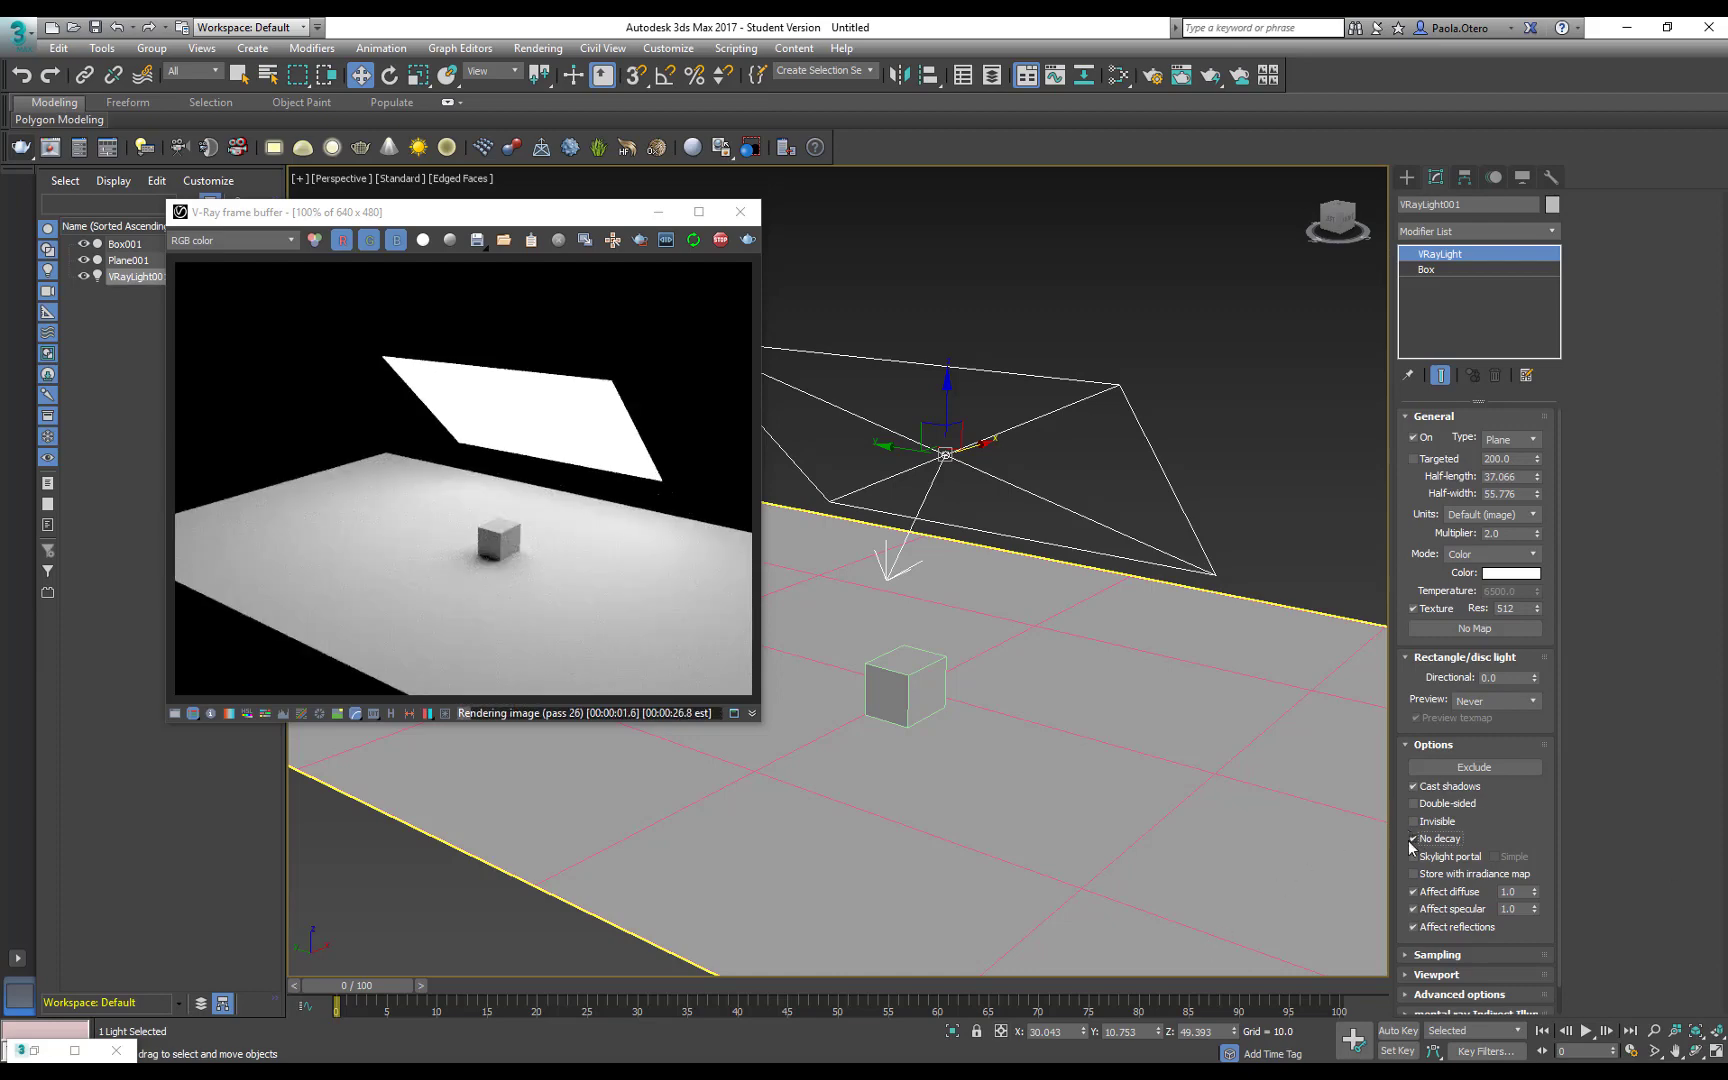
{"action": "left_click_drag", "start_coordinate": [1538, 479], "coordinate": [1538, 540]}
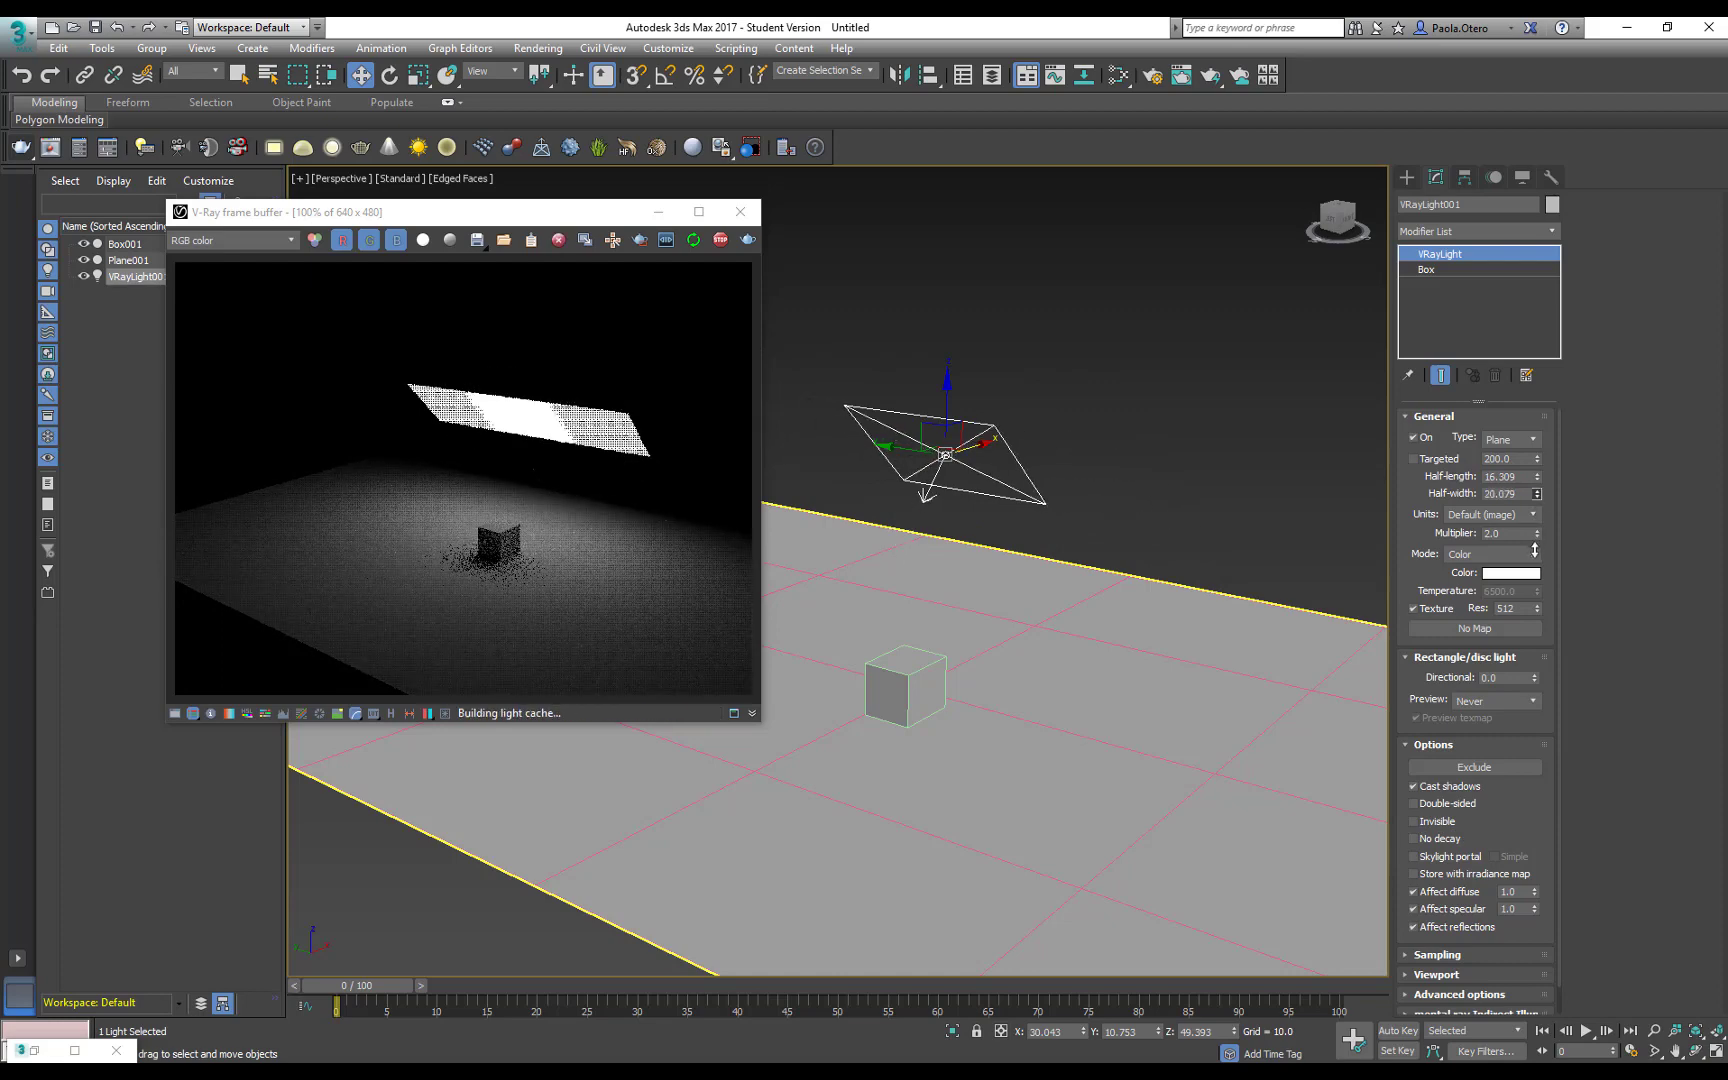
{"action": "left_click", "coordinate": [1495, 678]}
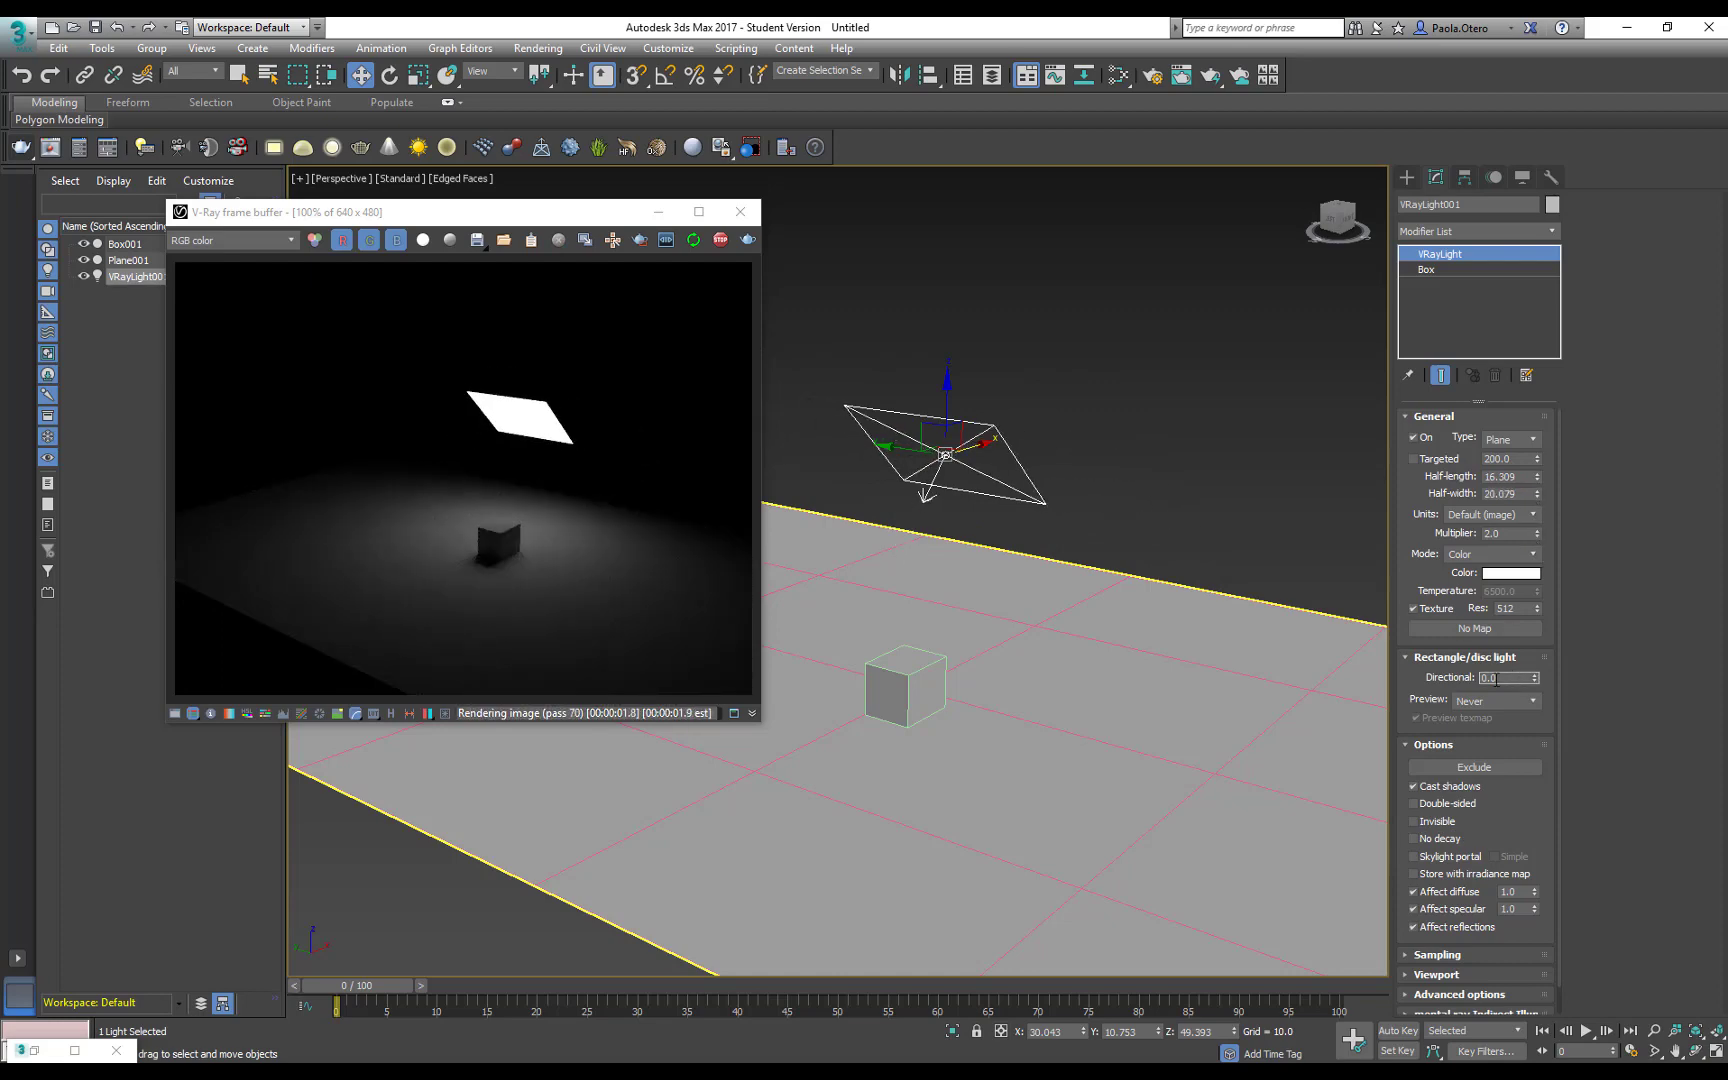
{"action": "left_click", "coordinate": [1413, 838]}
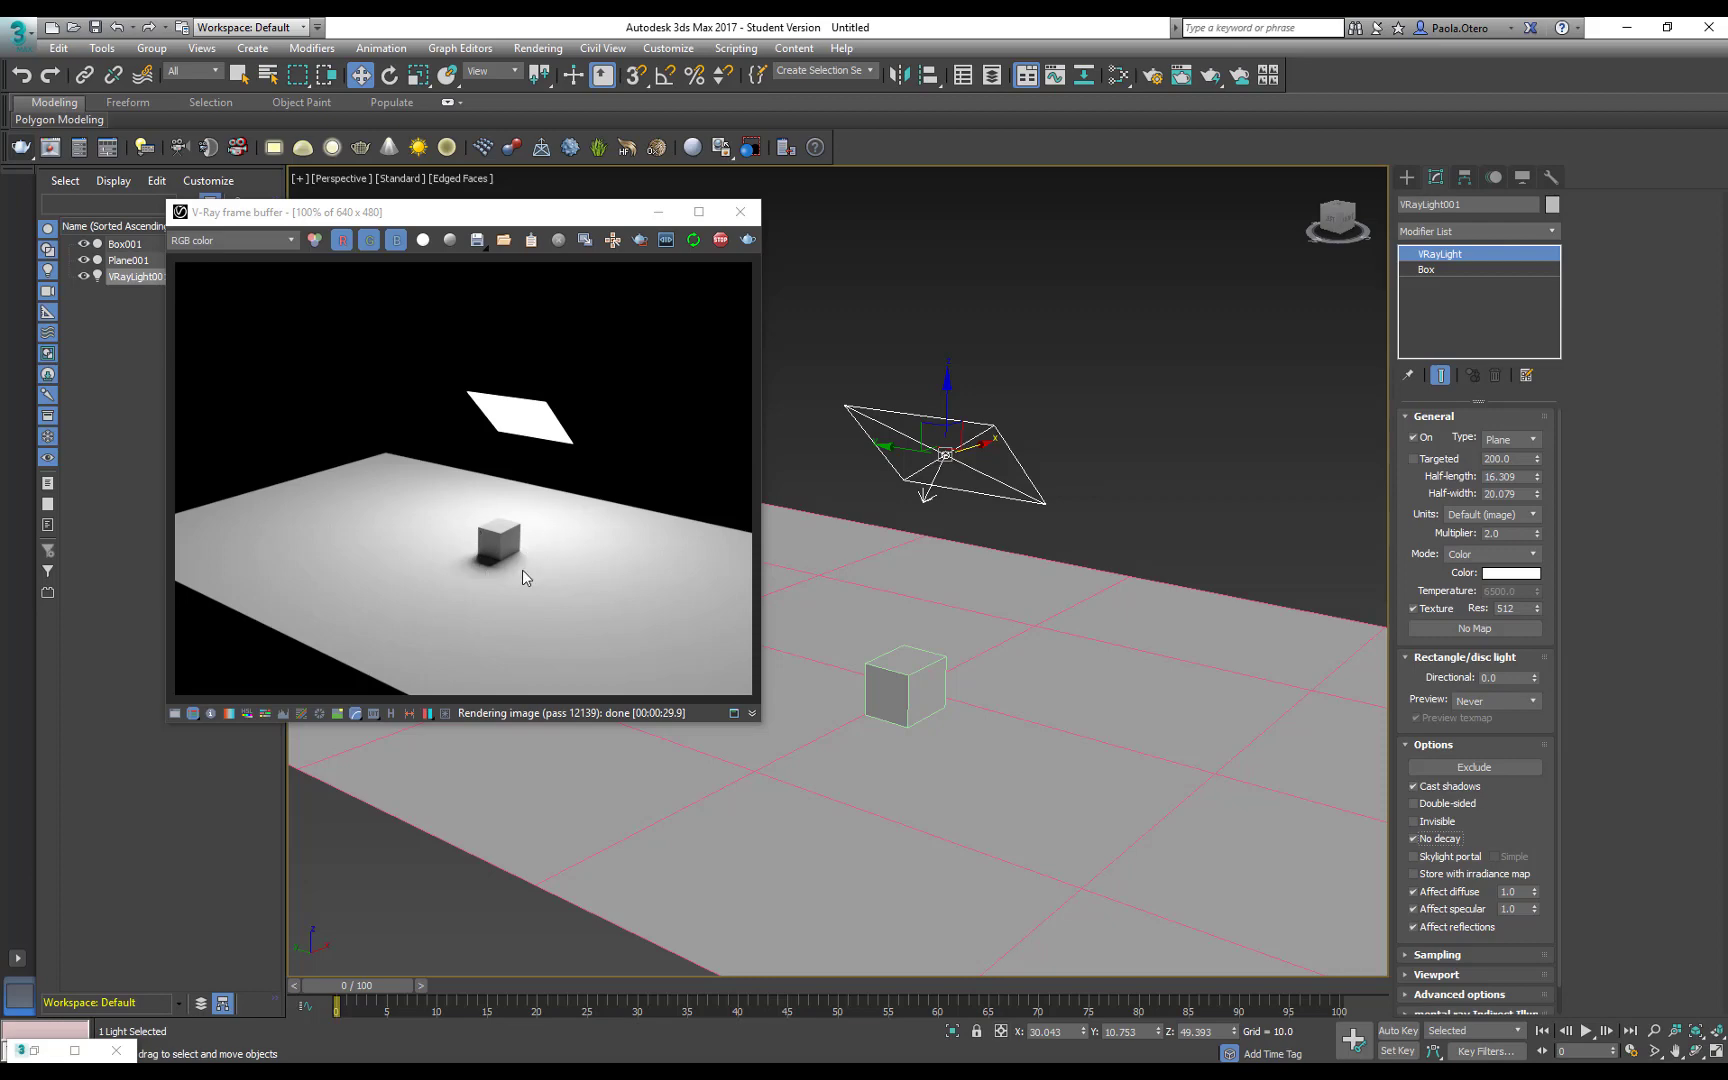
{"action": "left_click", "coordinate": [1413, 839]}
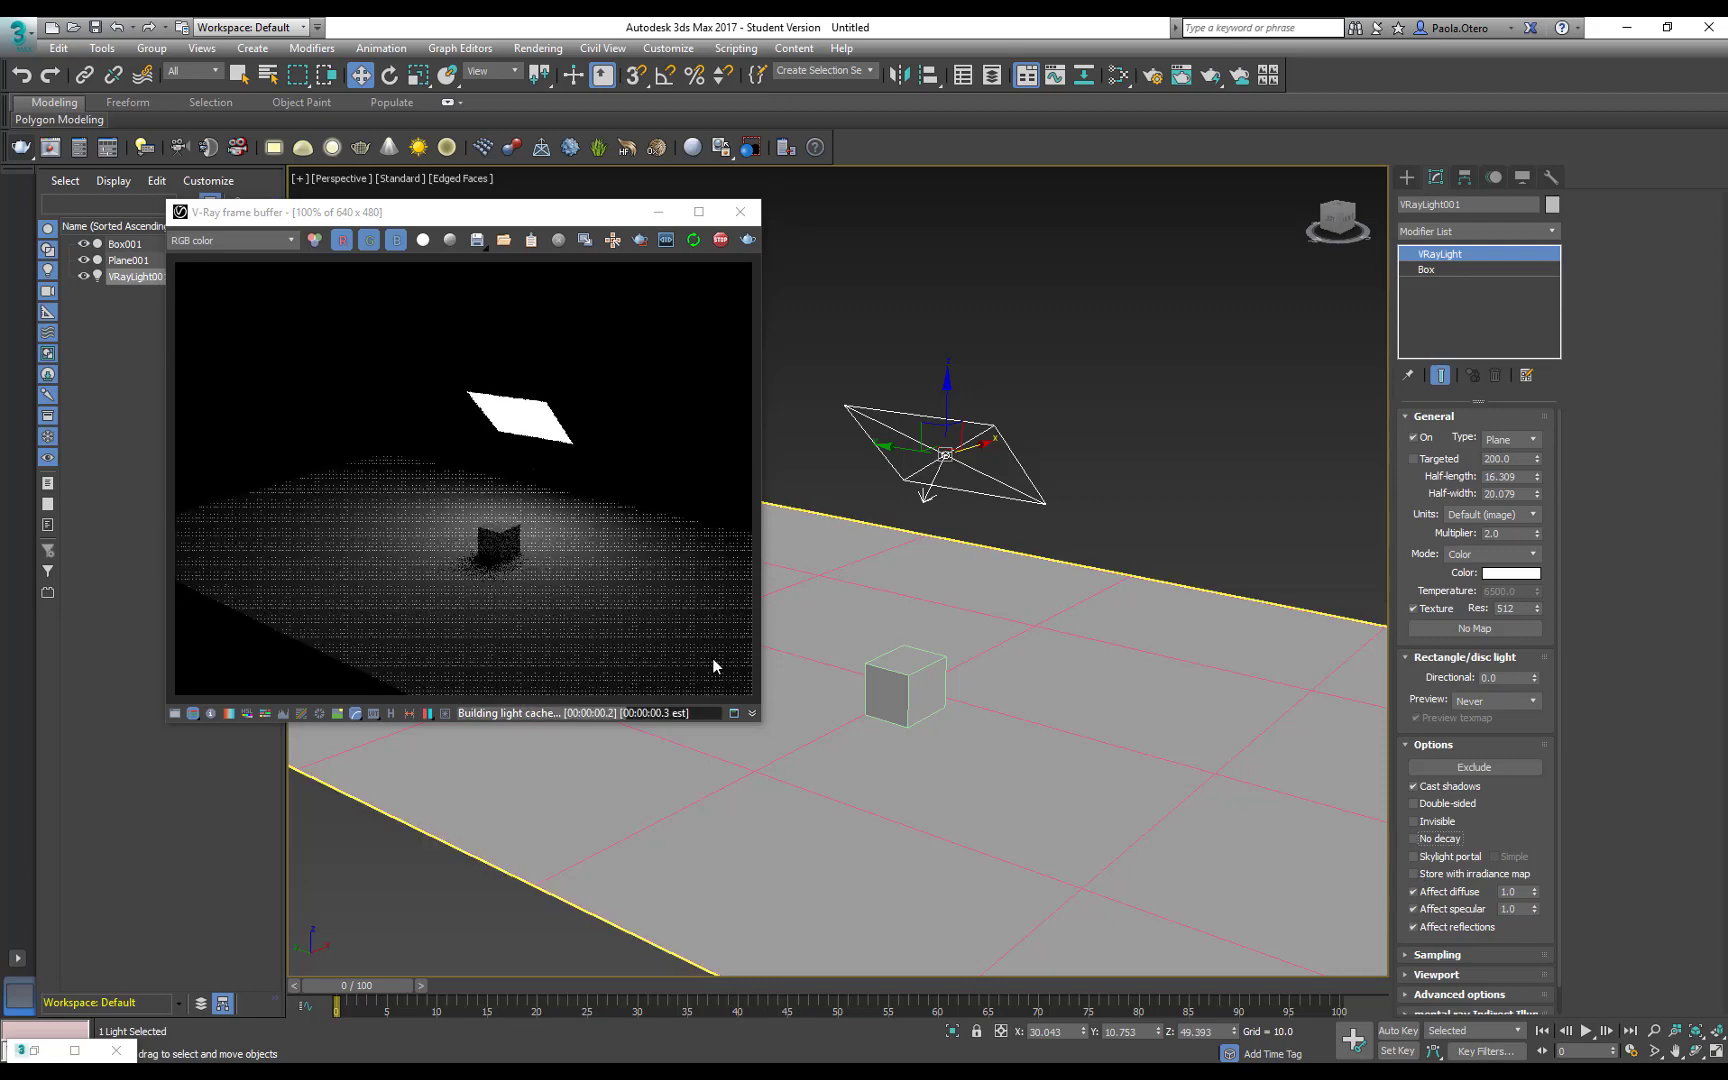
- Enlarge the plane light to a half-length of about 28.2 and a half-width of about 34.7
{"action": "mouse_move", "coordinate": [1537, 478]}
{"action": "left_mouse_down"}
{"action": "mouse_move", "coordinate": [1538, 422]}
{"action": "mouse_move", "coordinate": [1538, 455]}
{"action": "left_mouse_up"}
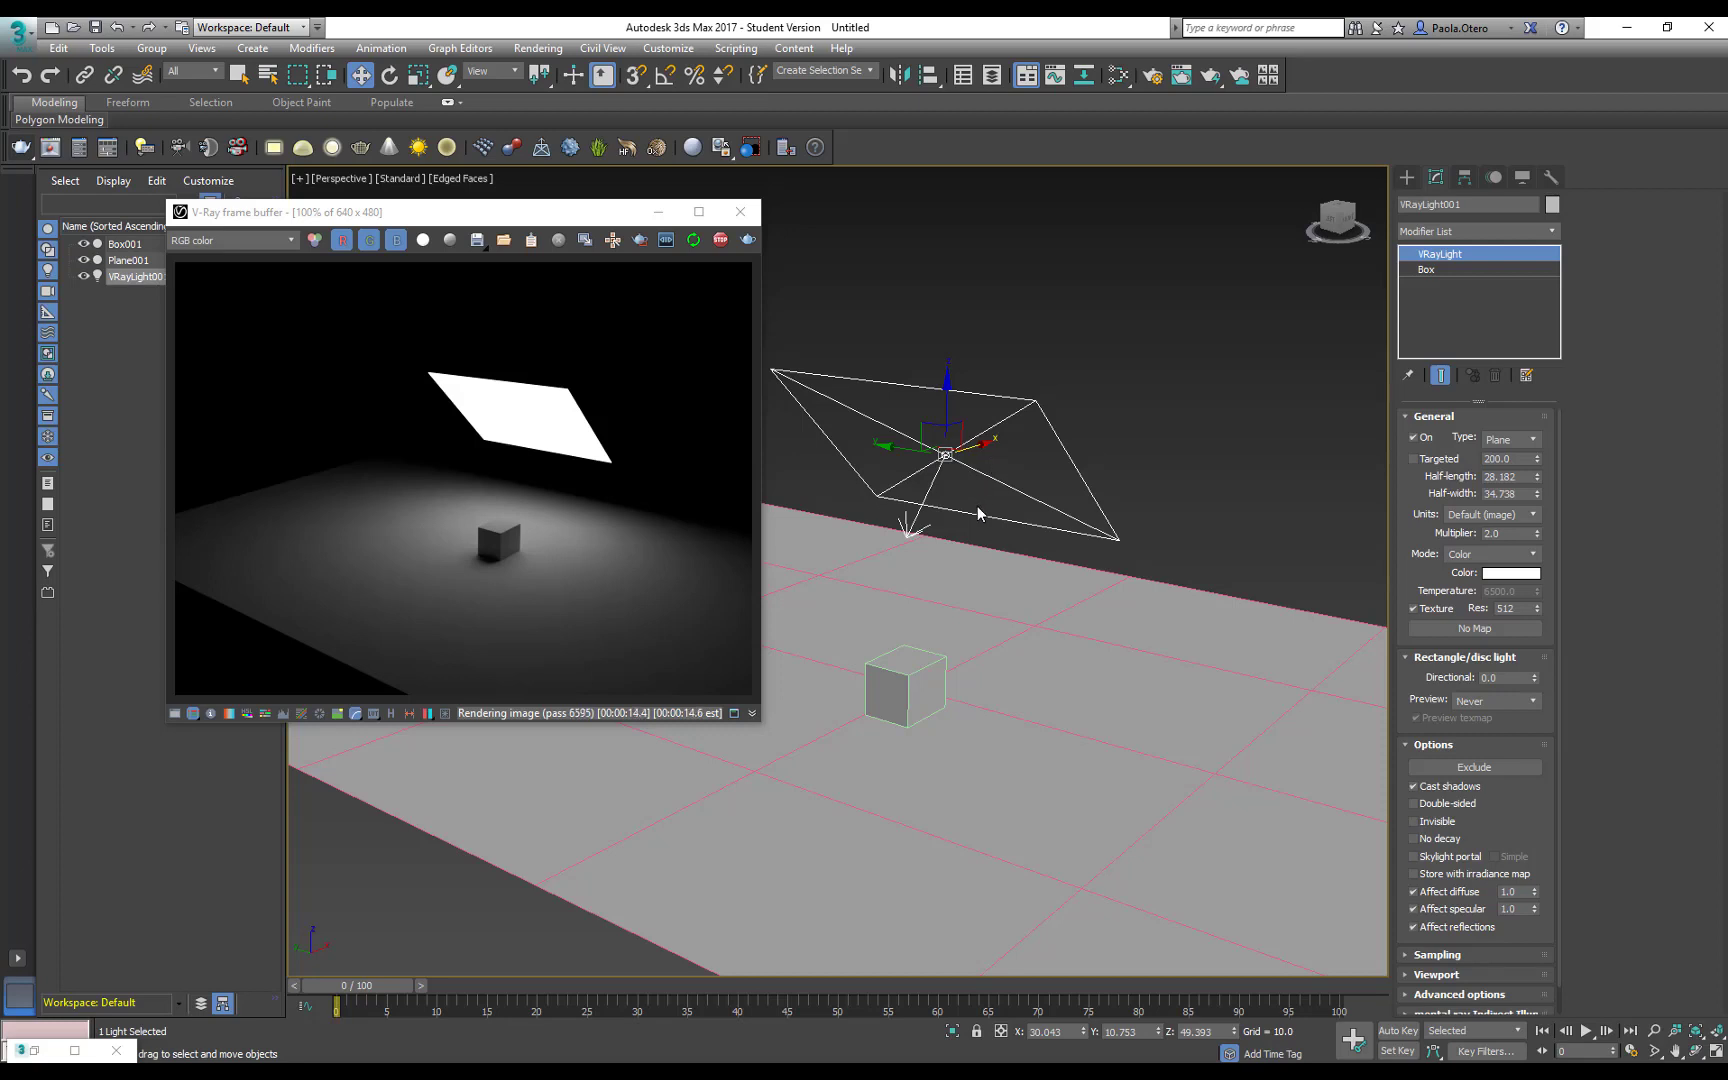
- Test the Skylight portal option on the plane light, leaving it off, and make the light invisible
{"action": "left_click", "coordinate": [1413, 857]}
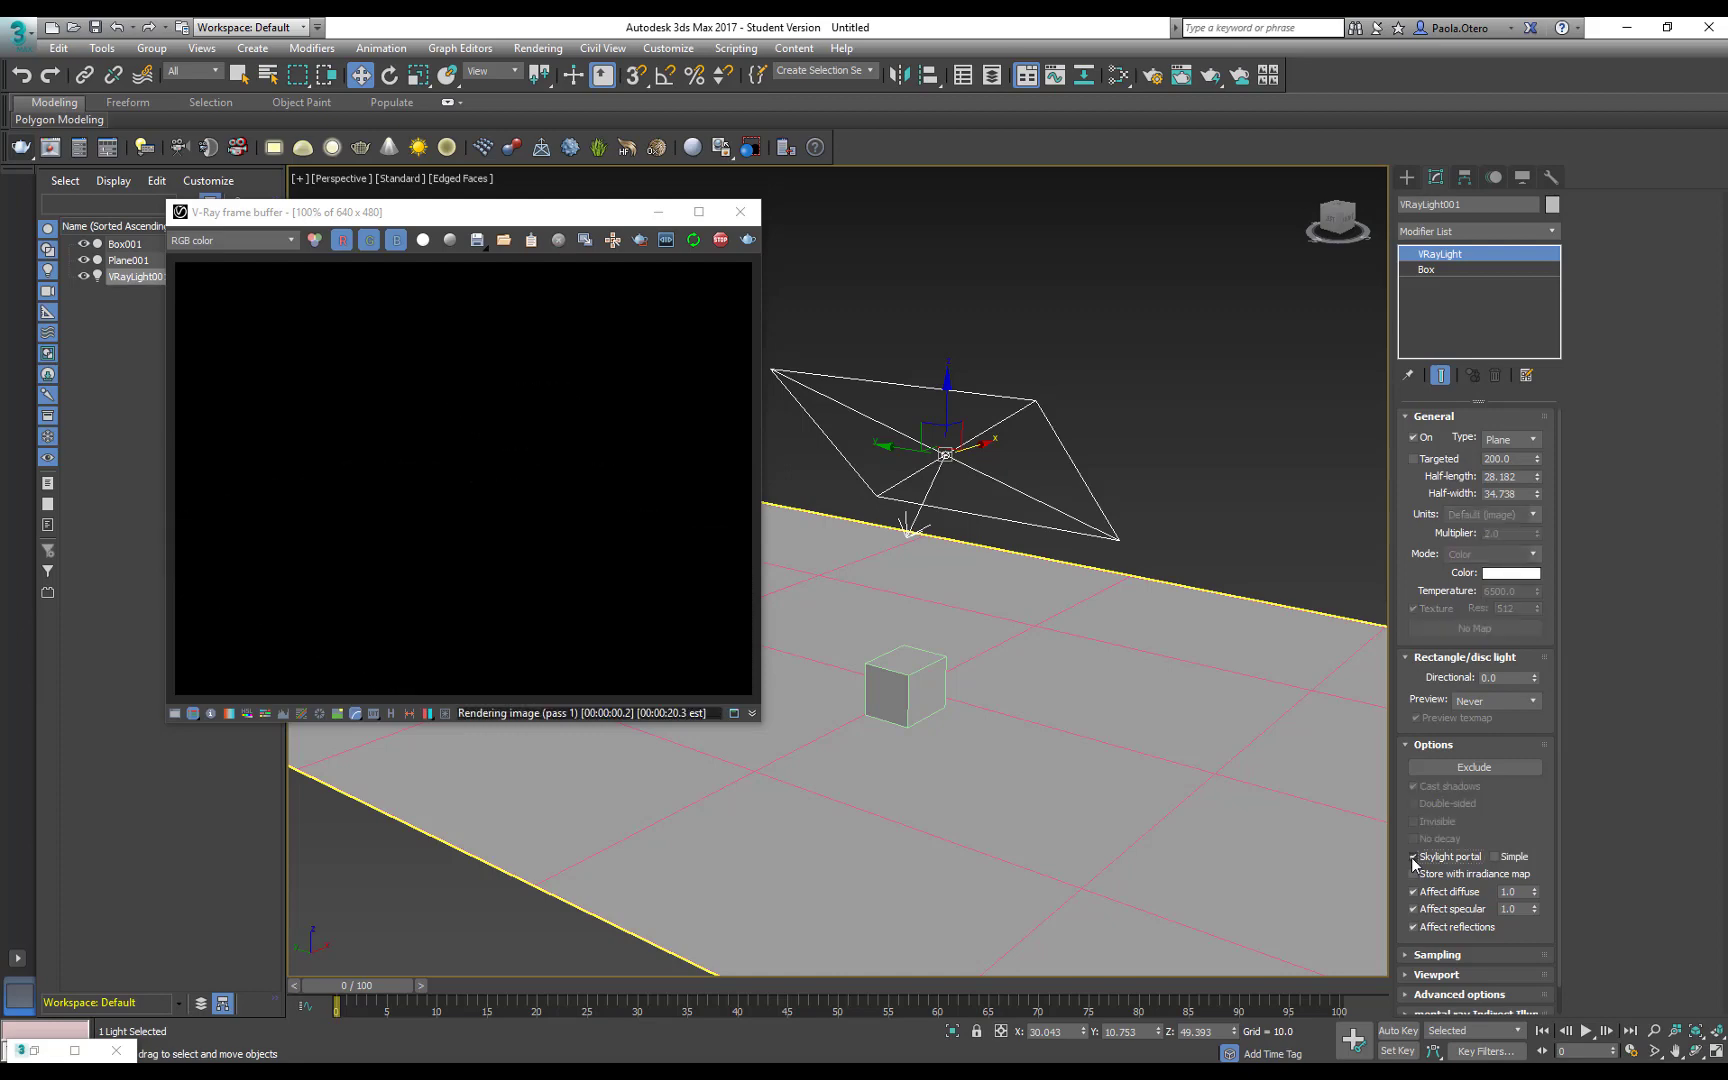
{"action": "left_click", "coordinate": [1413, 857]}
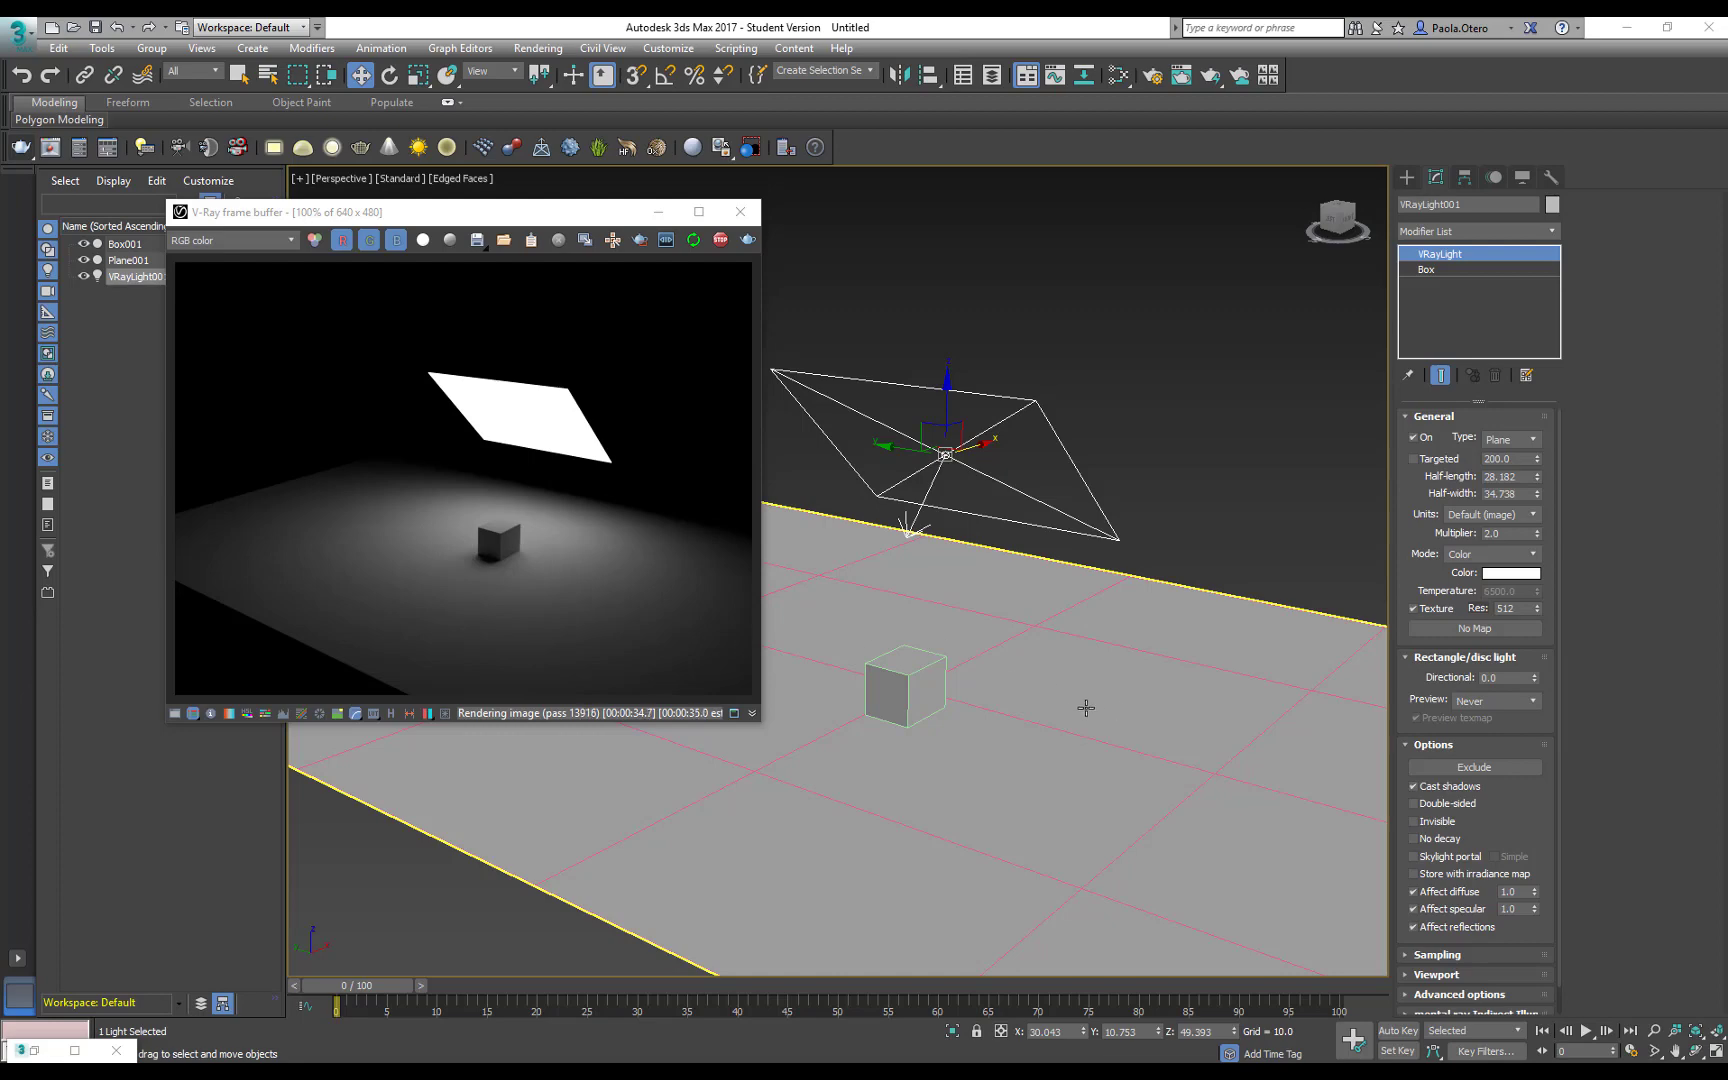
{"action": "scroll", "coordinate": [1041, 687], "scroll_direction": "up", "scroll_amount": 3}
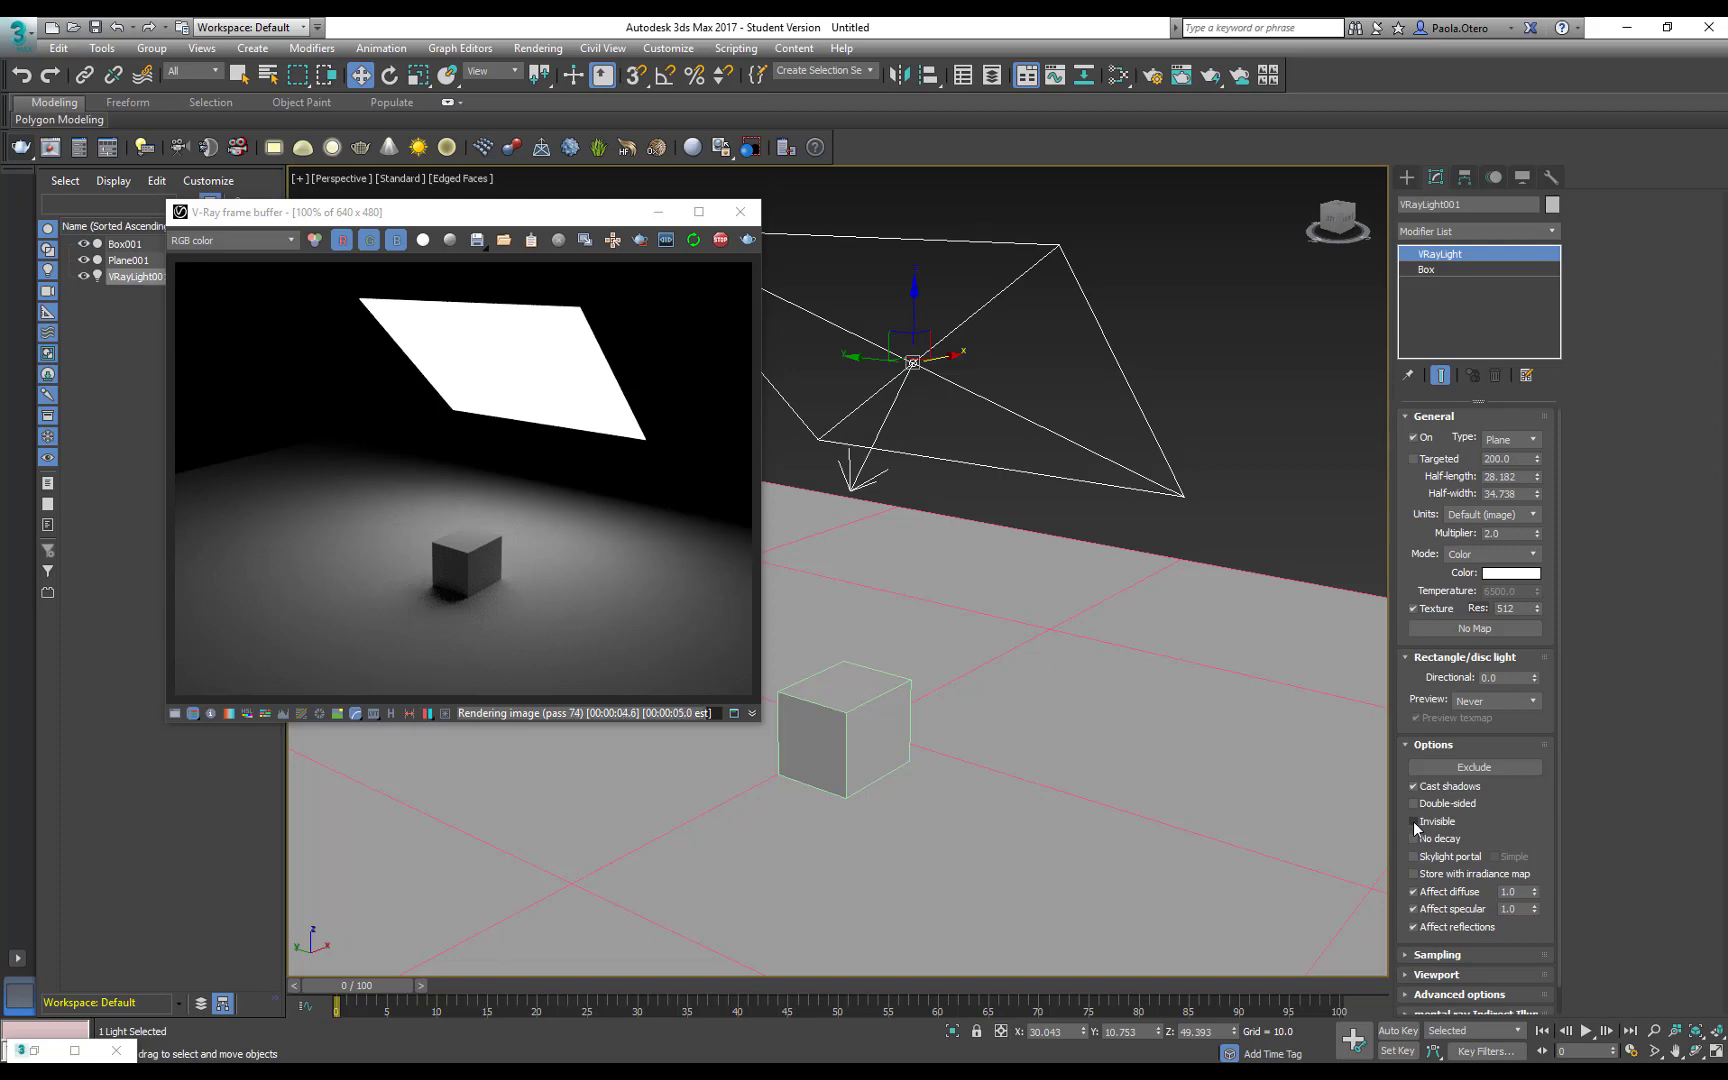
{"action": "left_click", "coordinate": [1413, 821]}
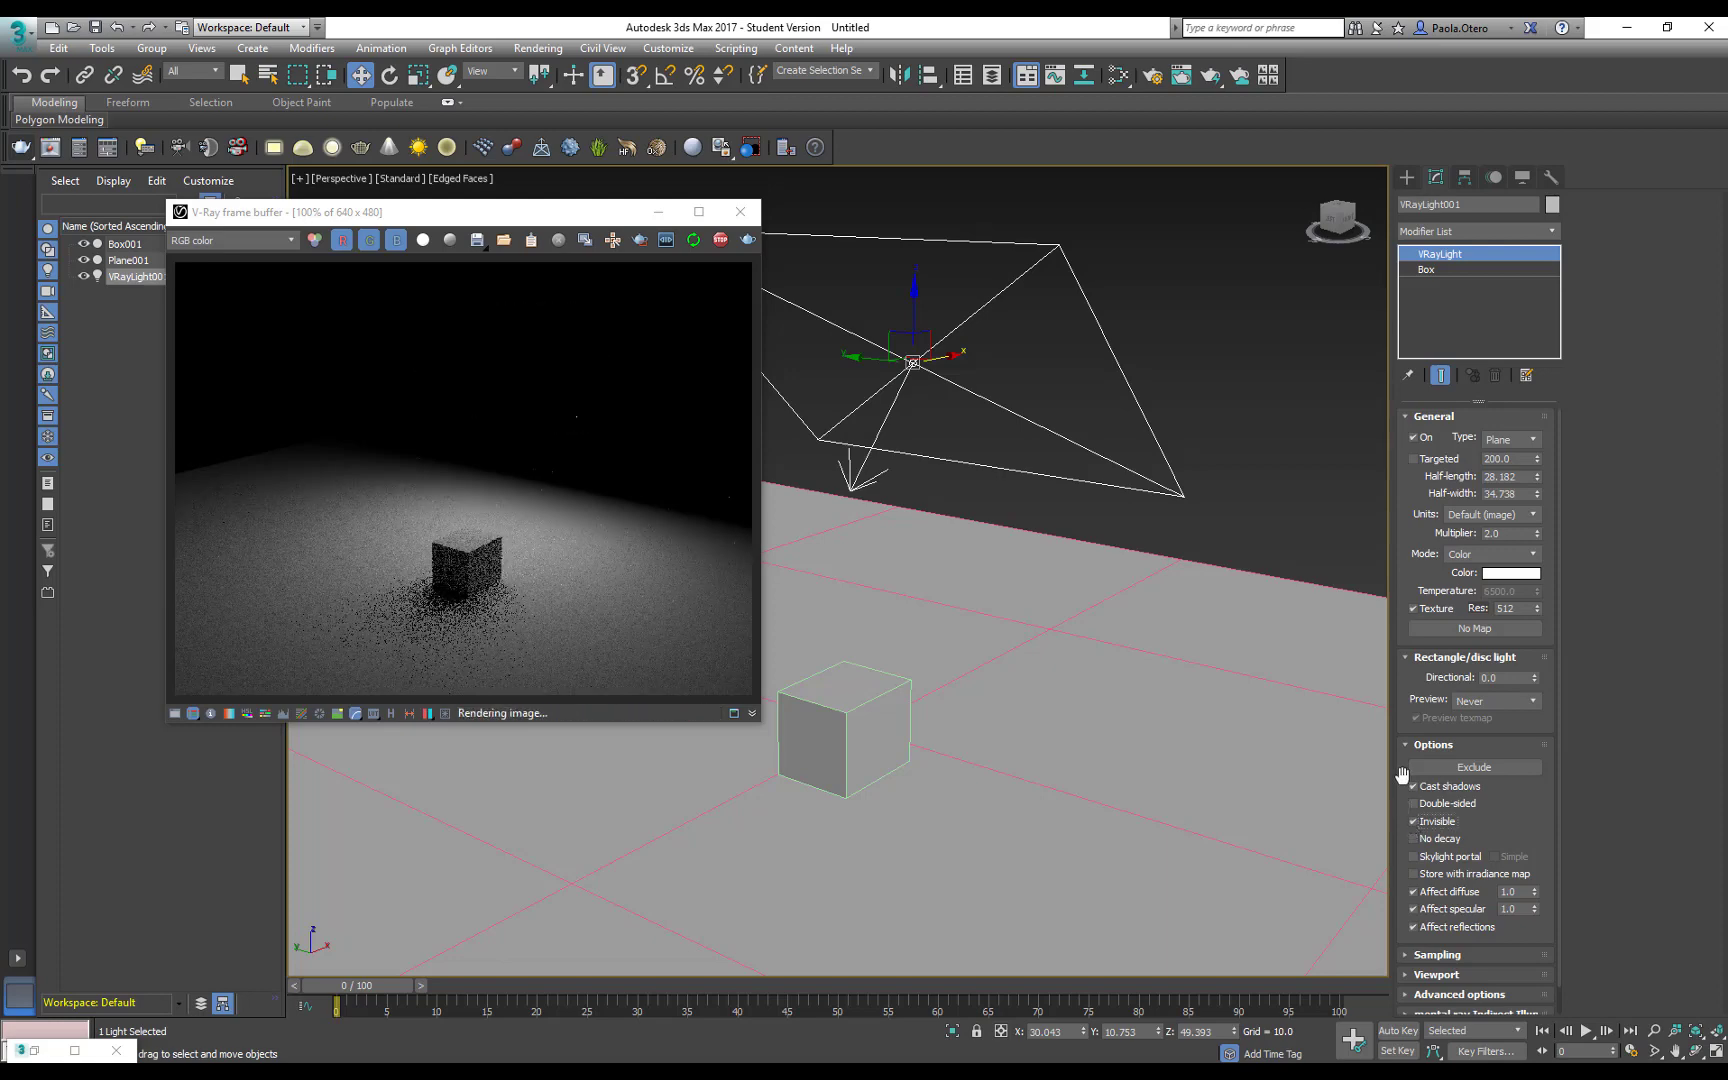
- Check the plane light's color selector without changing the color, and switch the light's color mode to Temperature
{"action": "left_click", "coordinate": [1519, 577]}
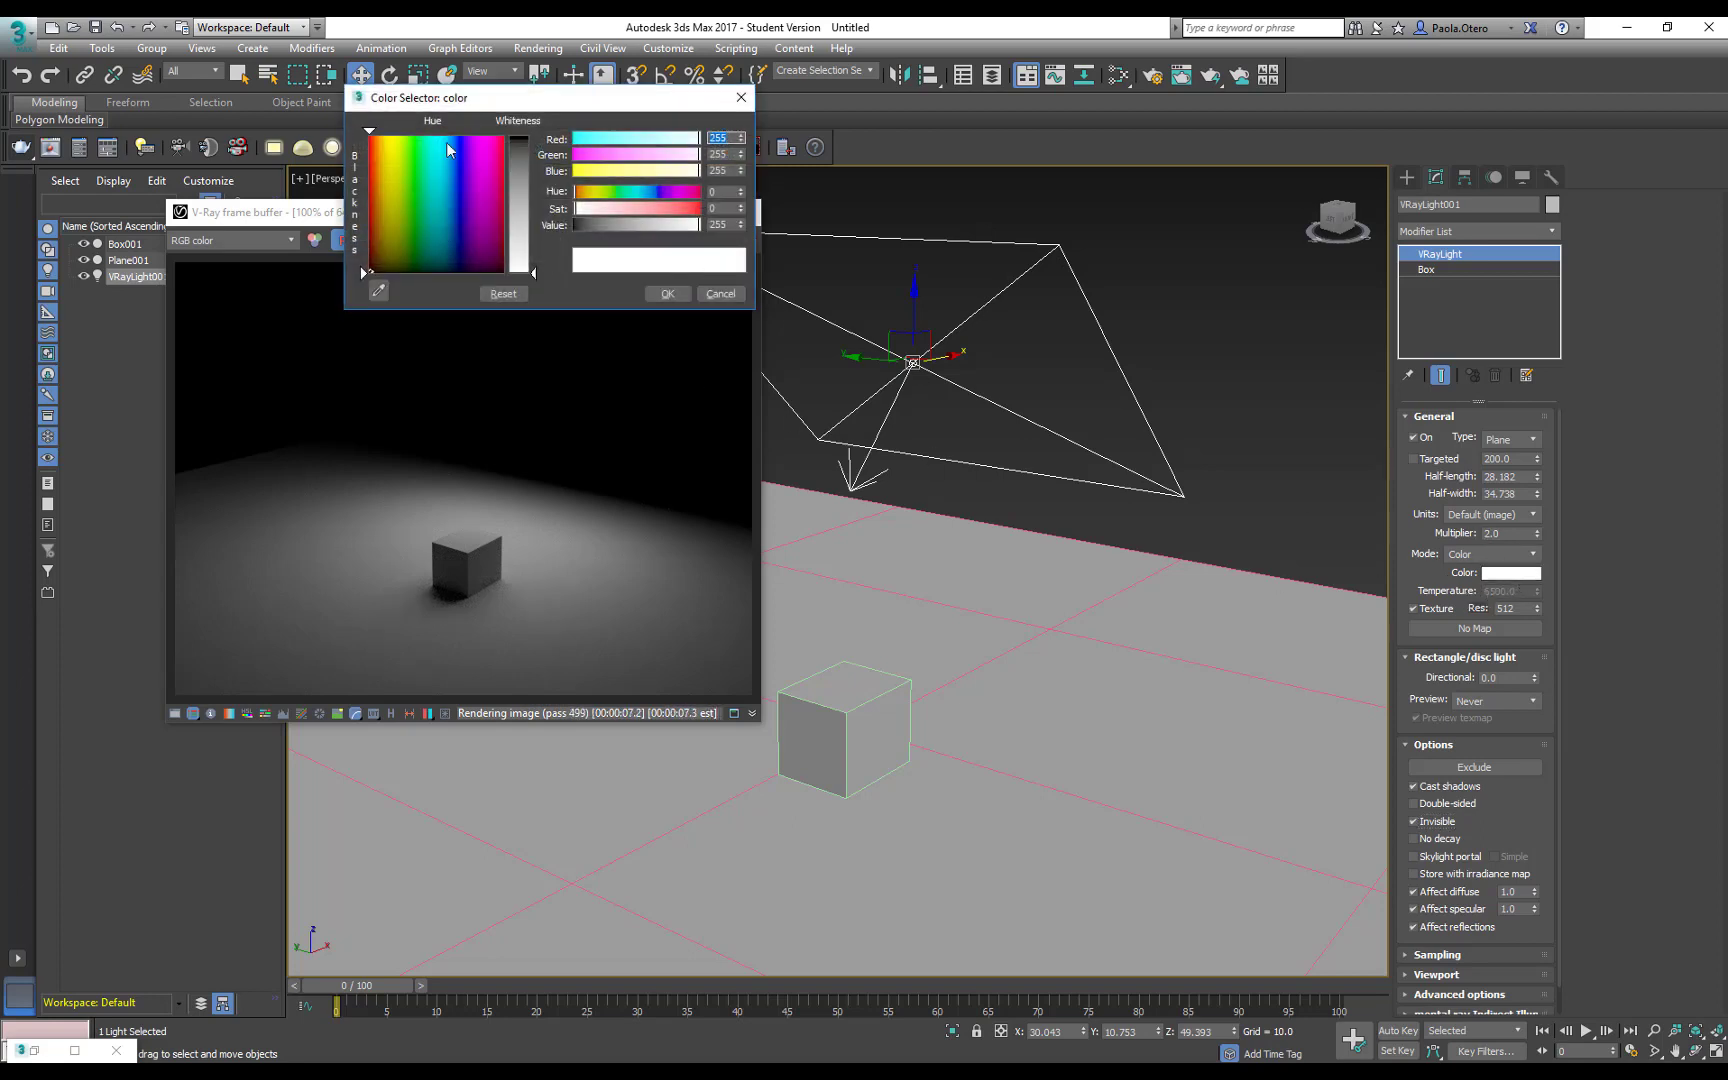
{"action": "left_click", "coordinate": [720, 293]}
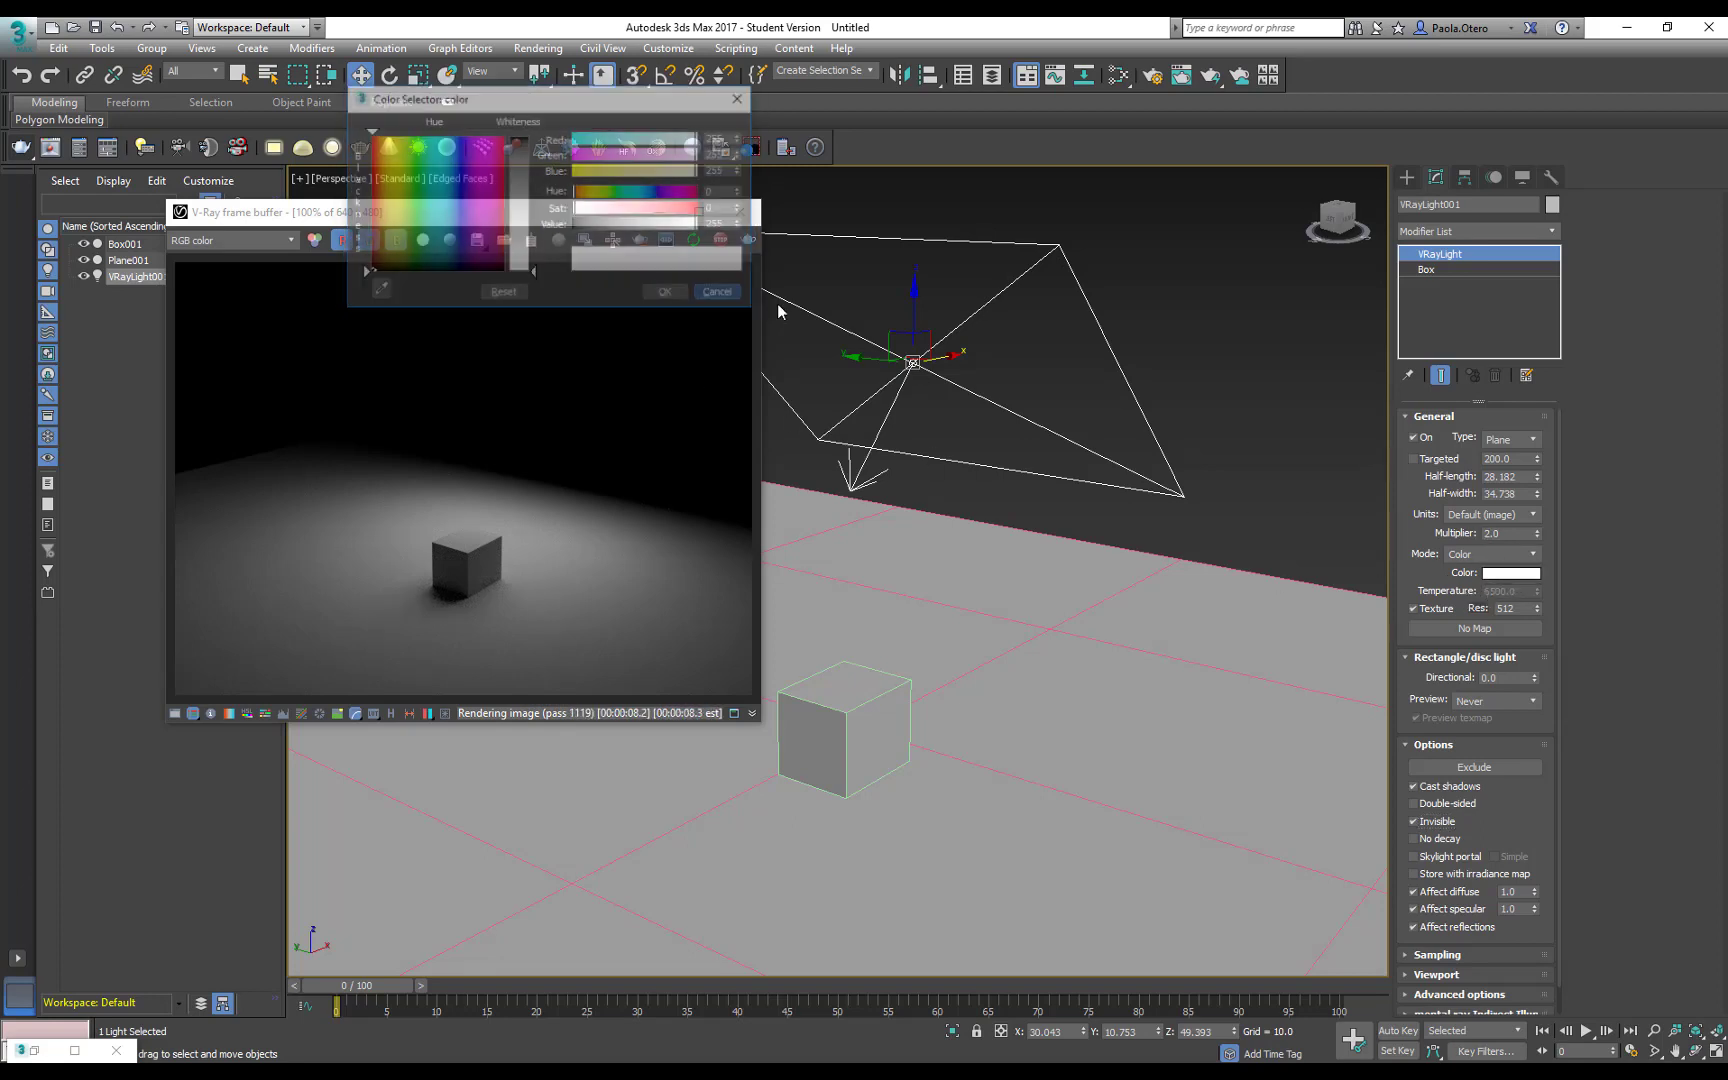
{"action": "left_click", "coordinate": [1530, 554]}
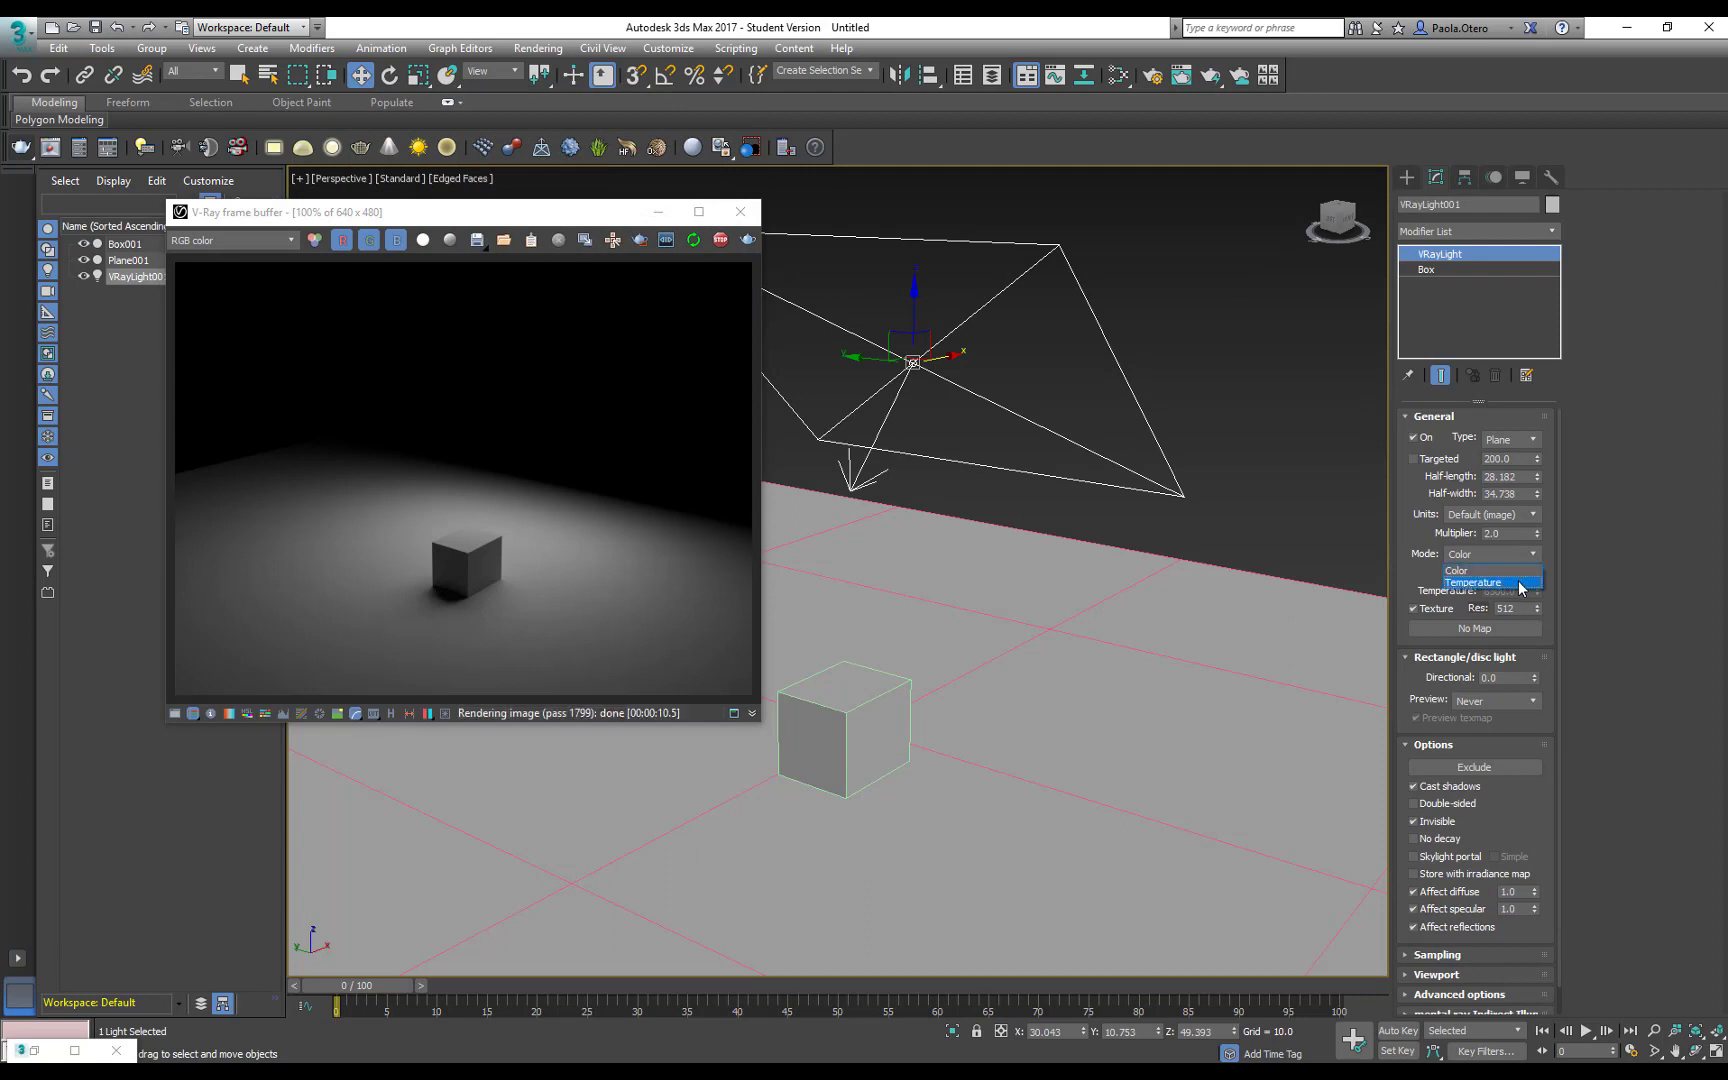
{"action": "left_click", "coordinate": [1520, 582]}
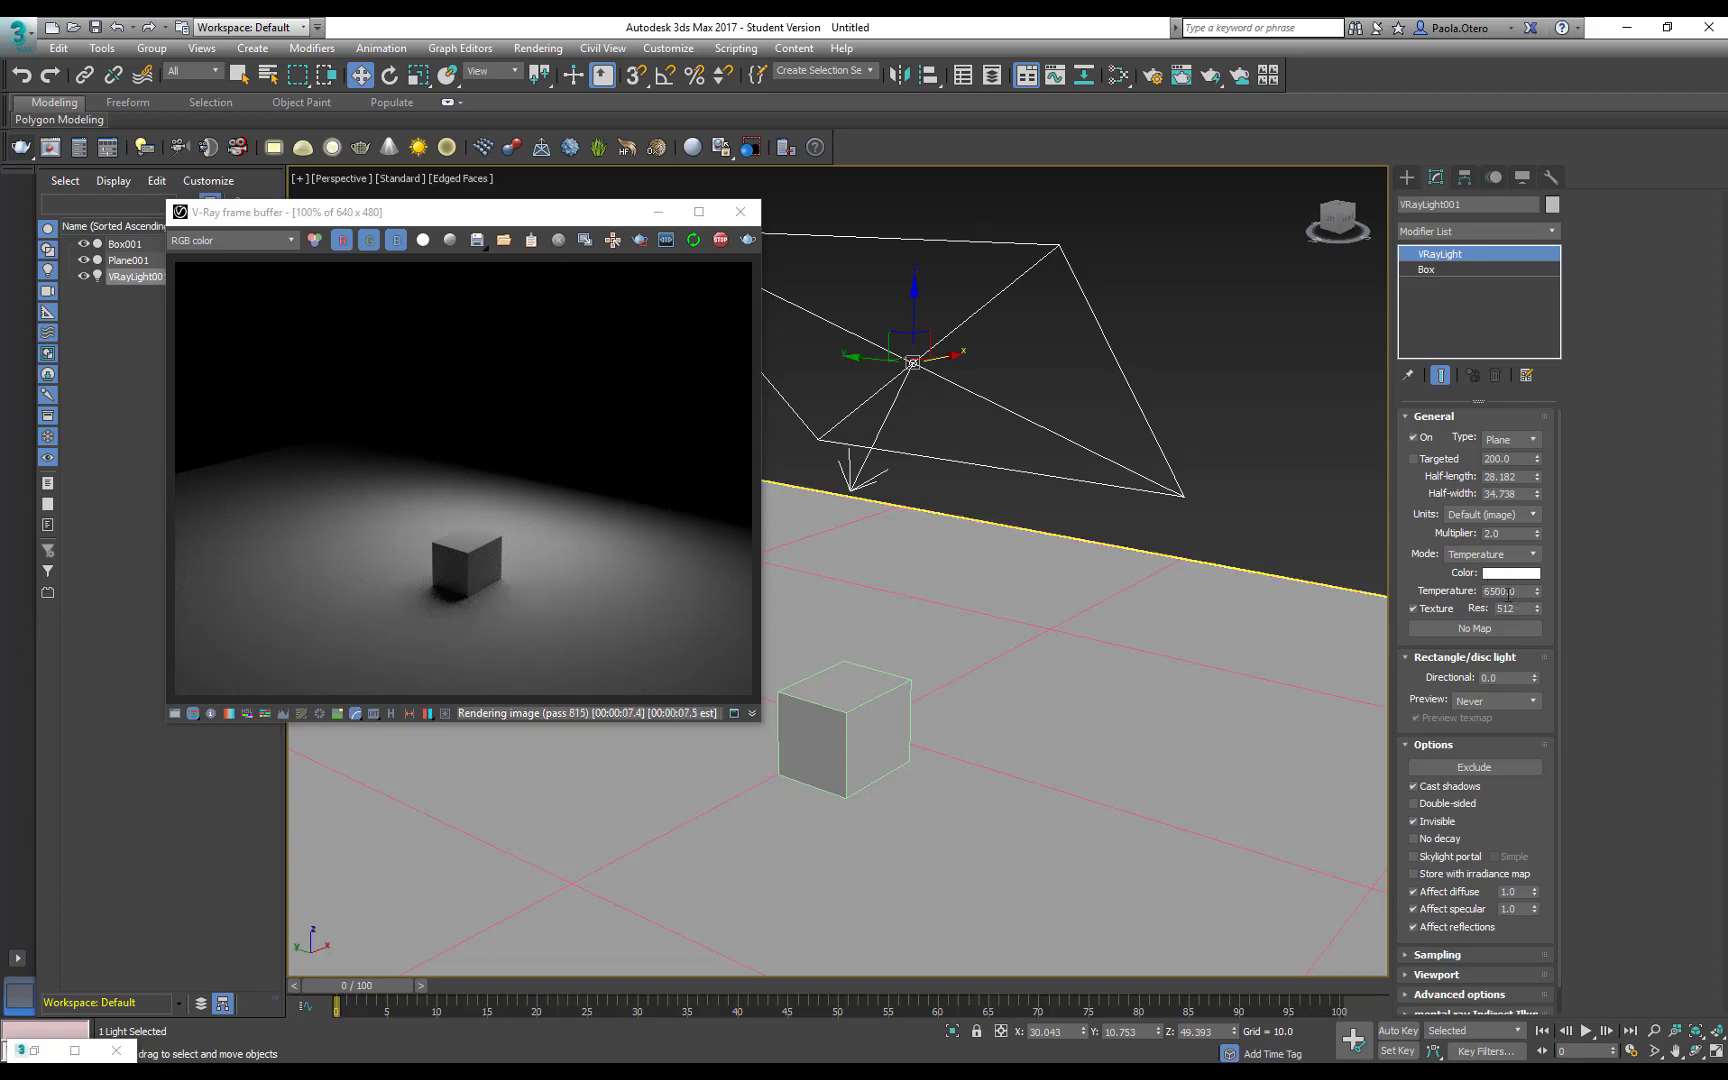
- Try a color temperature of 9000 on the plane light, and set the temperature to 5000 for a warmer tone
{"action": "left_click_drag", "start_coordinate": [1521, 593], "coordinate": [1418, 592]}
{"action": "type", "text": "900"}
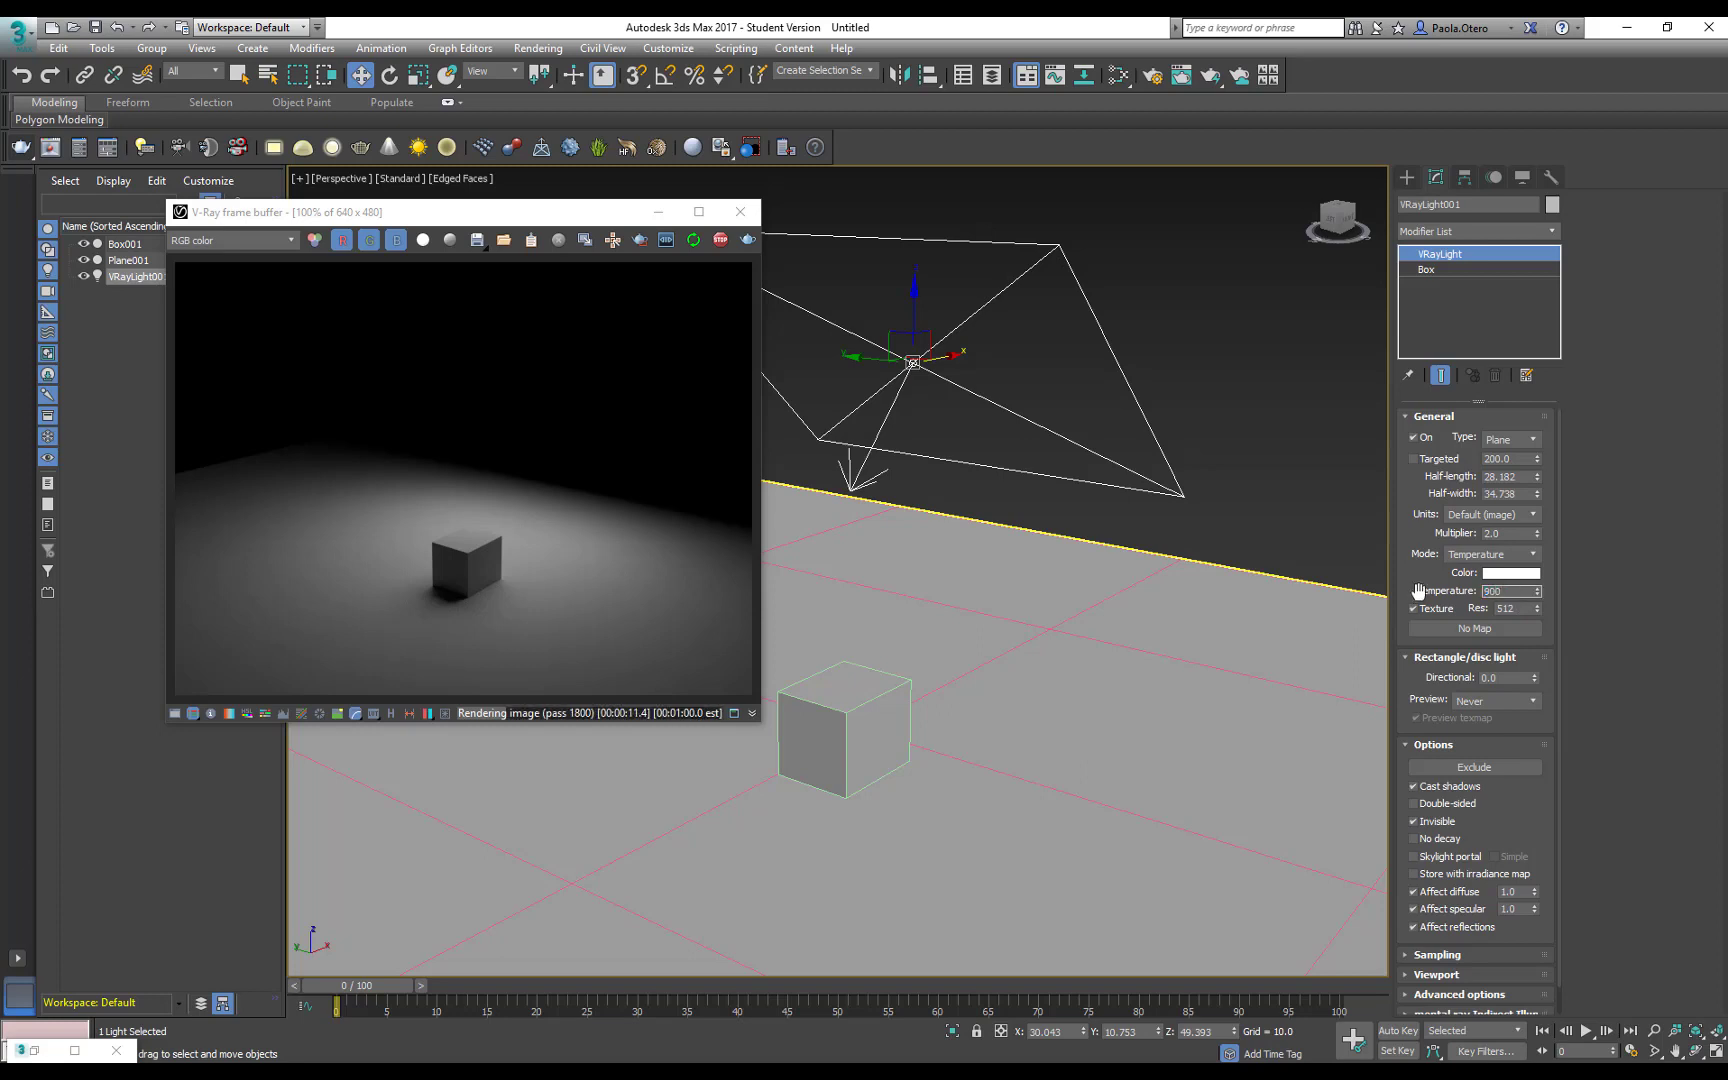
{"action": "type", "text": "0"}
{"action": "key", "text": "Return"}
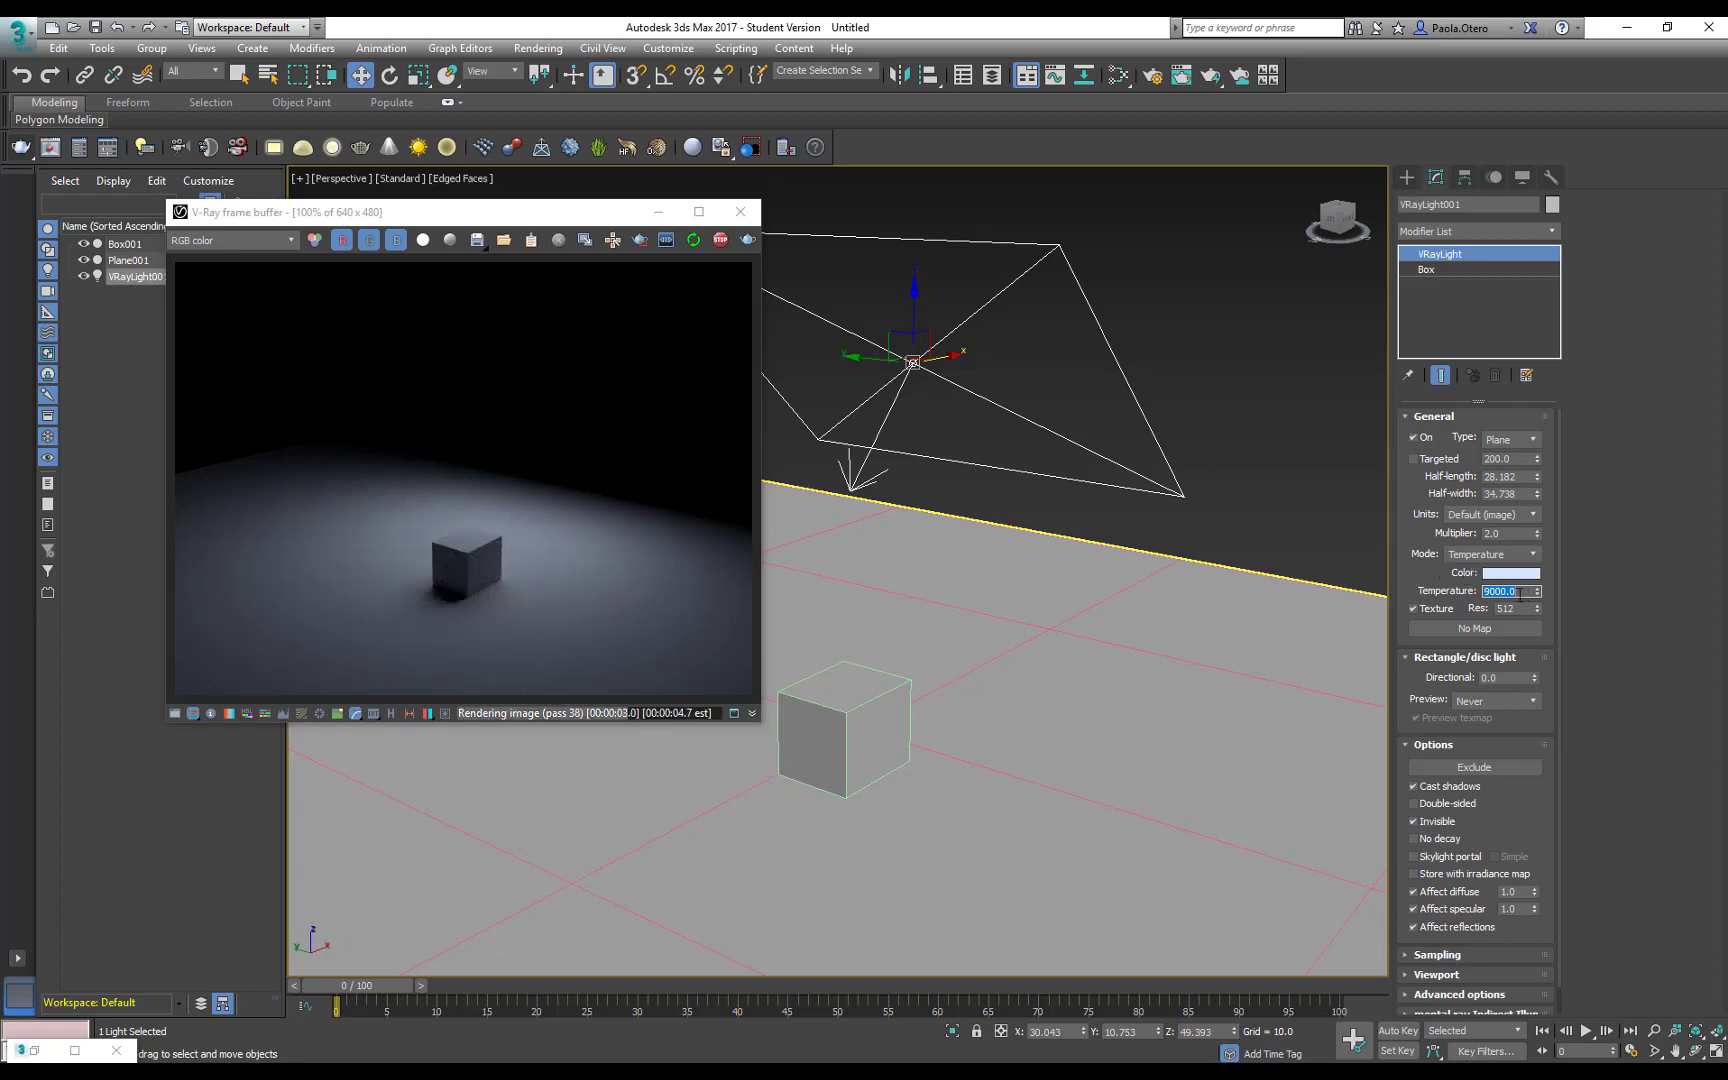
{"action": "type", "text": "500"}
{"action": "key", "text": "Return"}
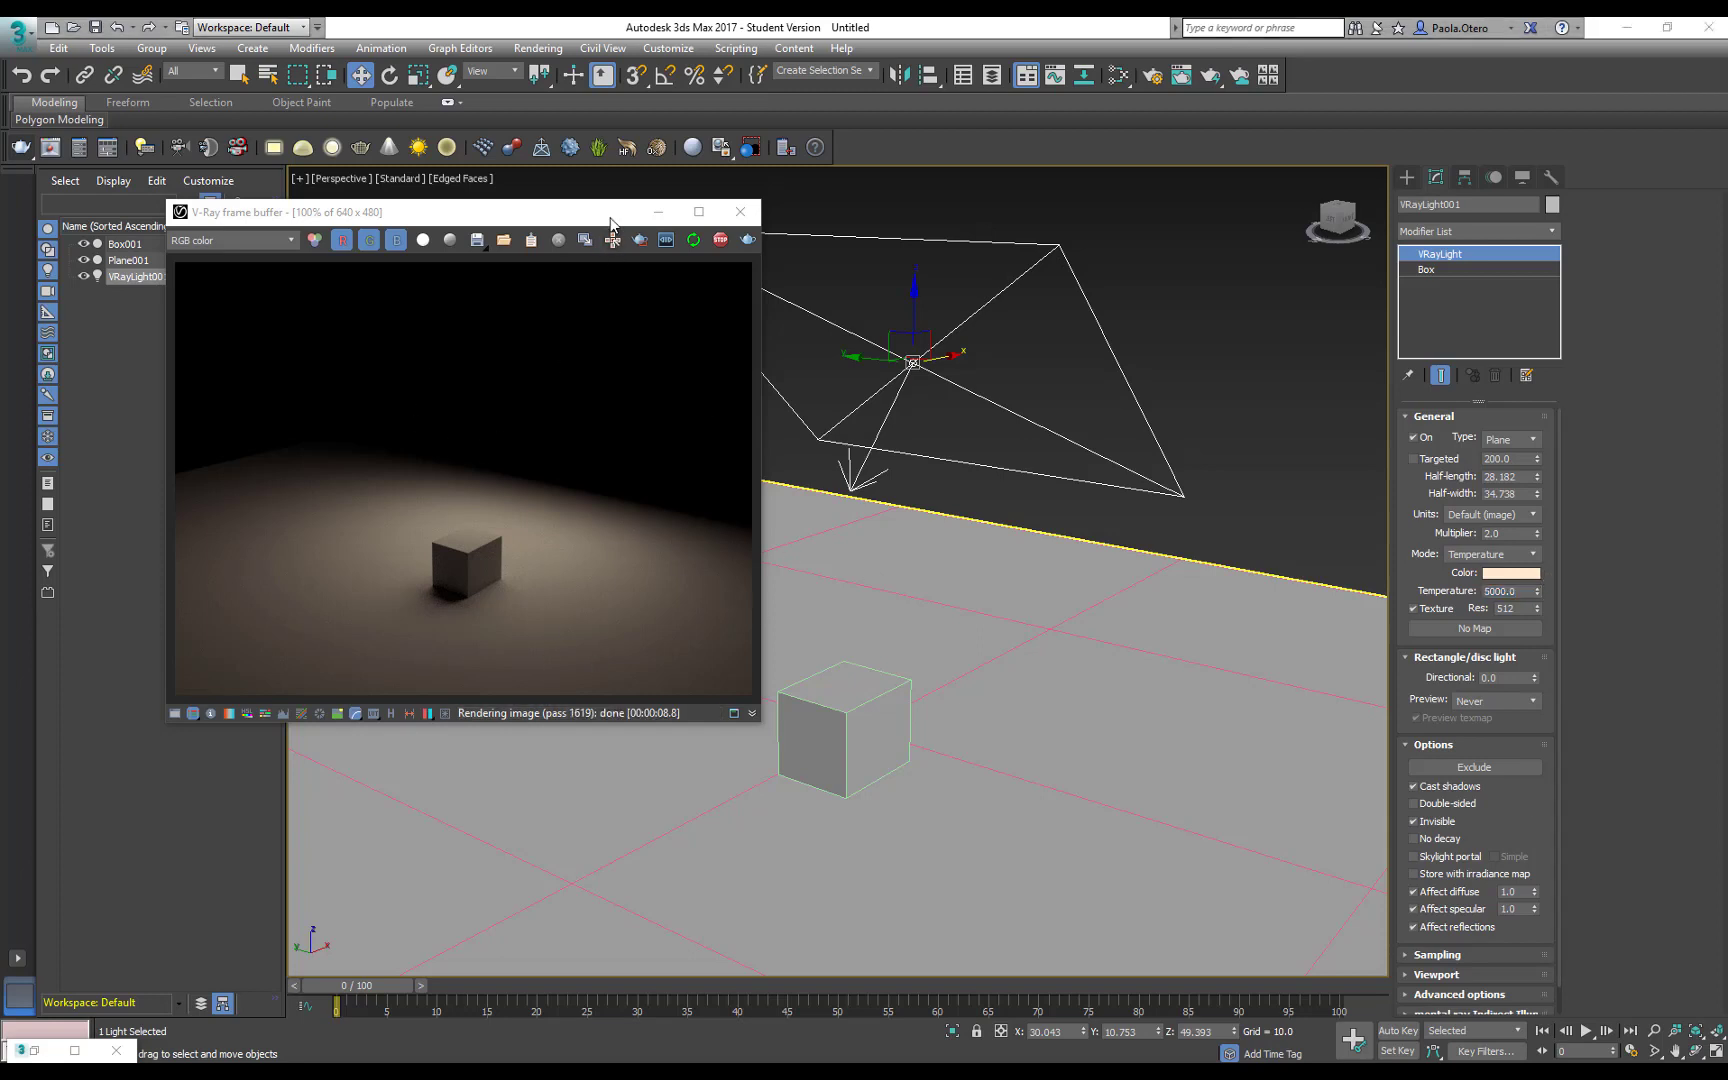
{"action": "mouse_move", "coordinate": [604, 217]}
{"action": "left_mouse_down"}
{"action": "mouse_move", "coordinate": [621, 218]}
{"action": "mouse_move", "coordinate": [585, 220]}
{"action": "left_mouse_up"}
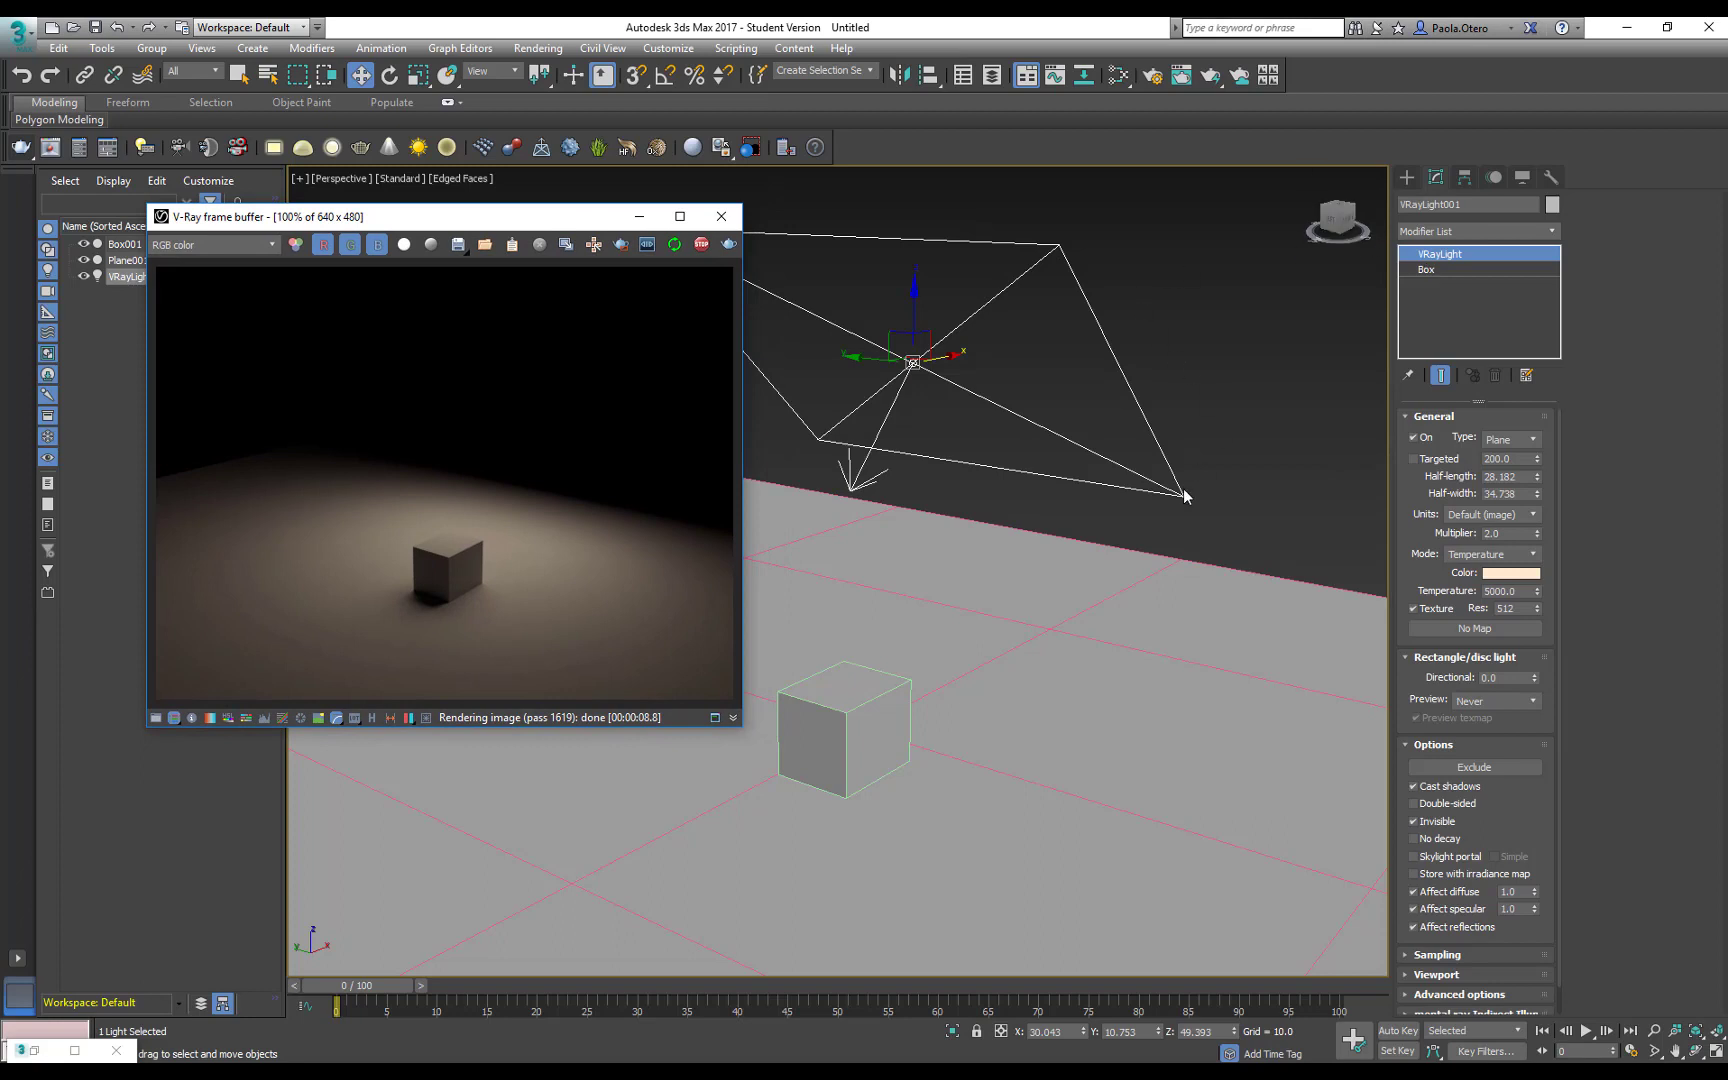